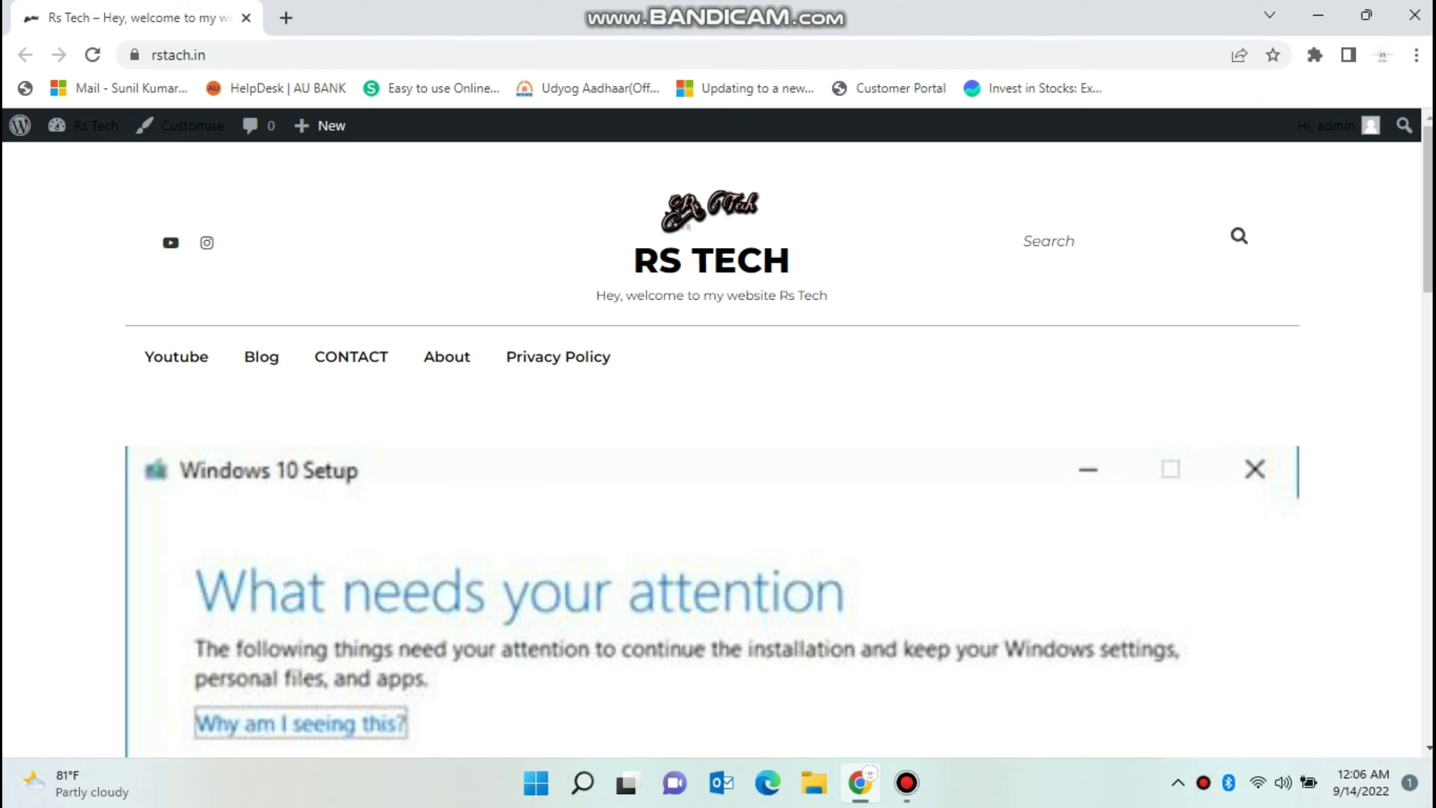
{"action": "left_click", "coordinate": [135, 54]}
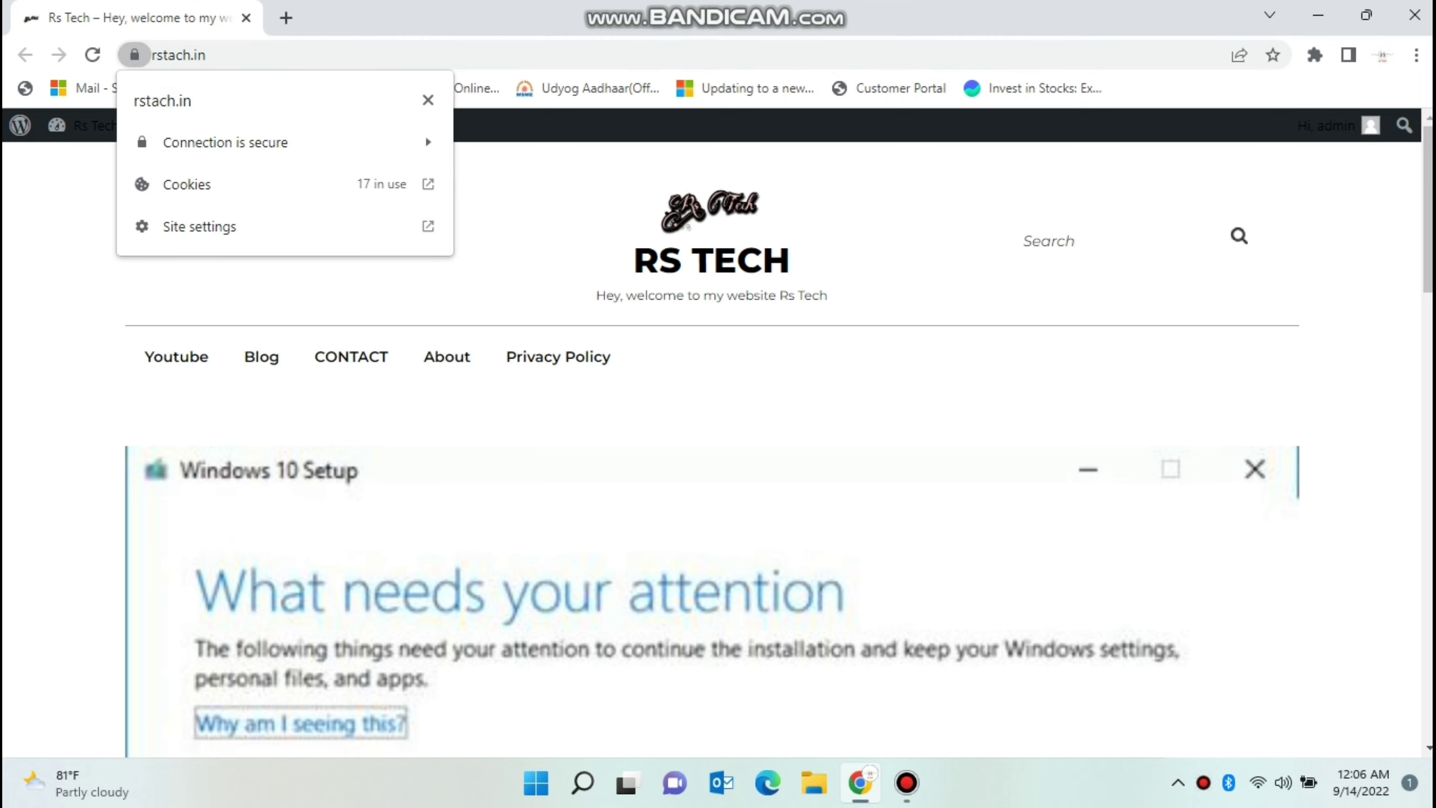
{"action": "left_click", "coordinate": [428, 100]}
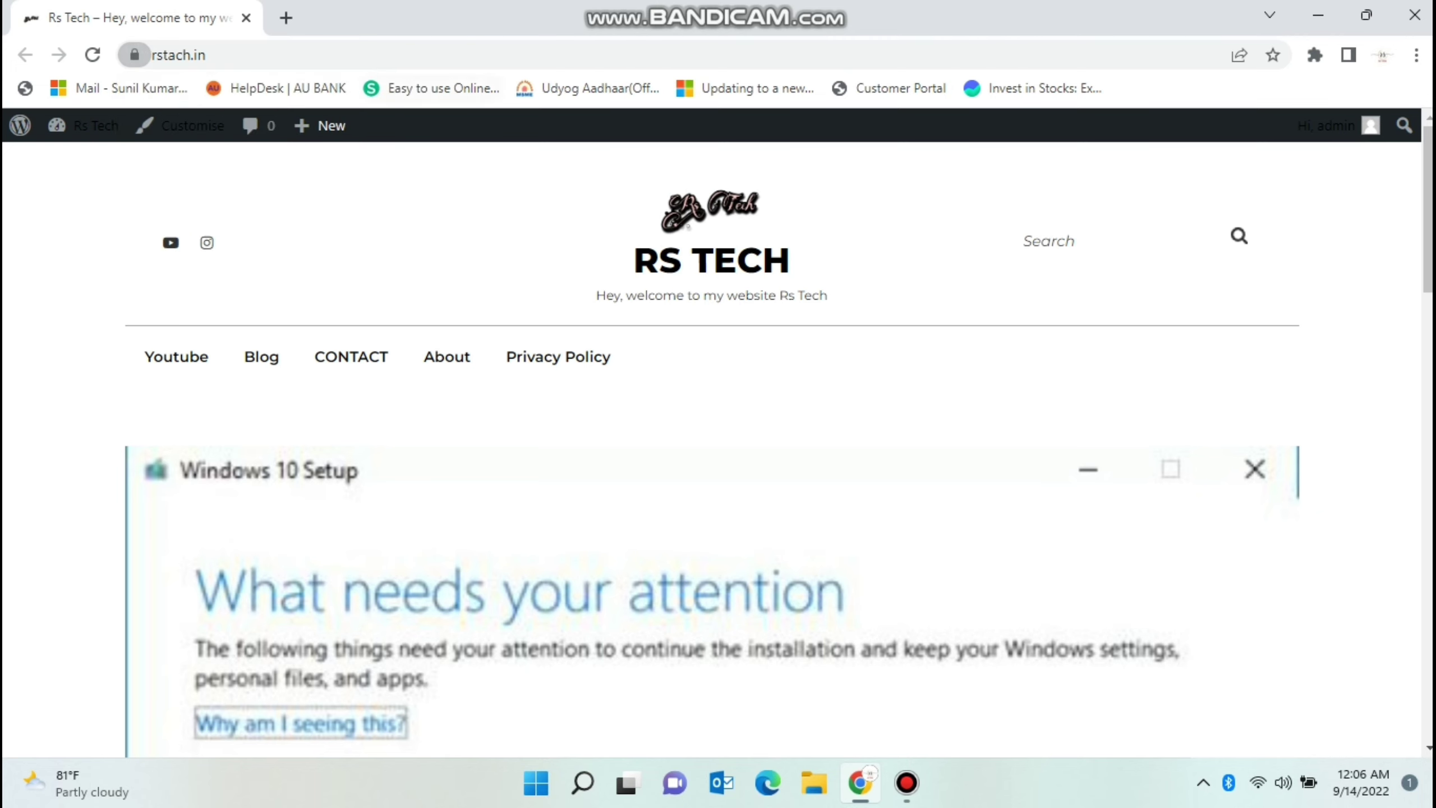
{"action": "left_click", "coordinate": [286, 17]}
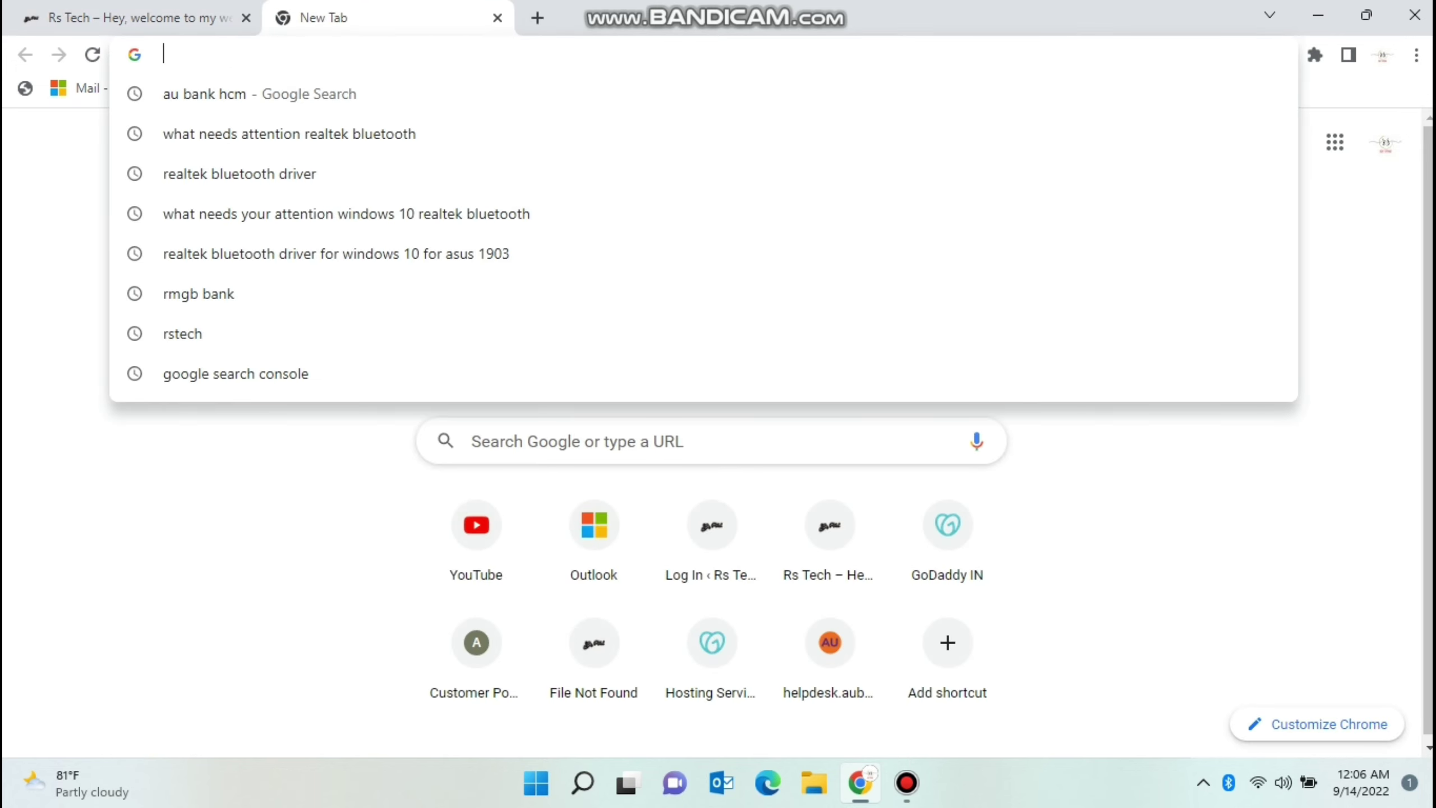
{"action": "type", "text": "www"}
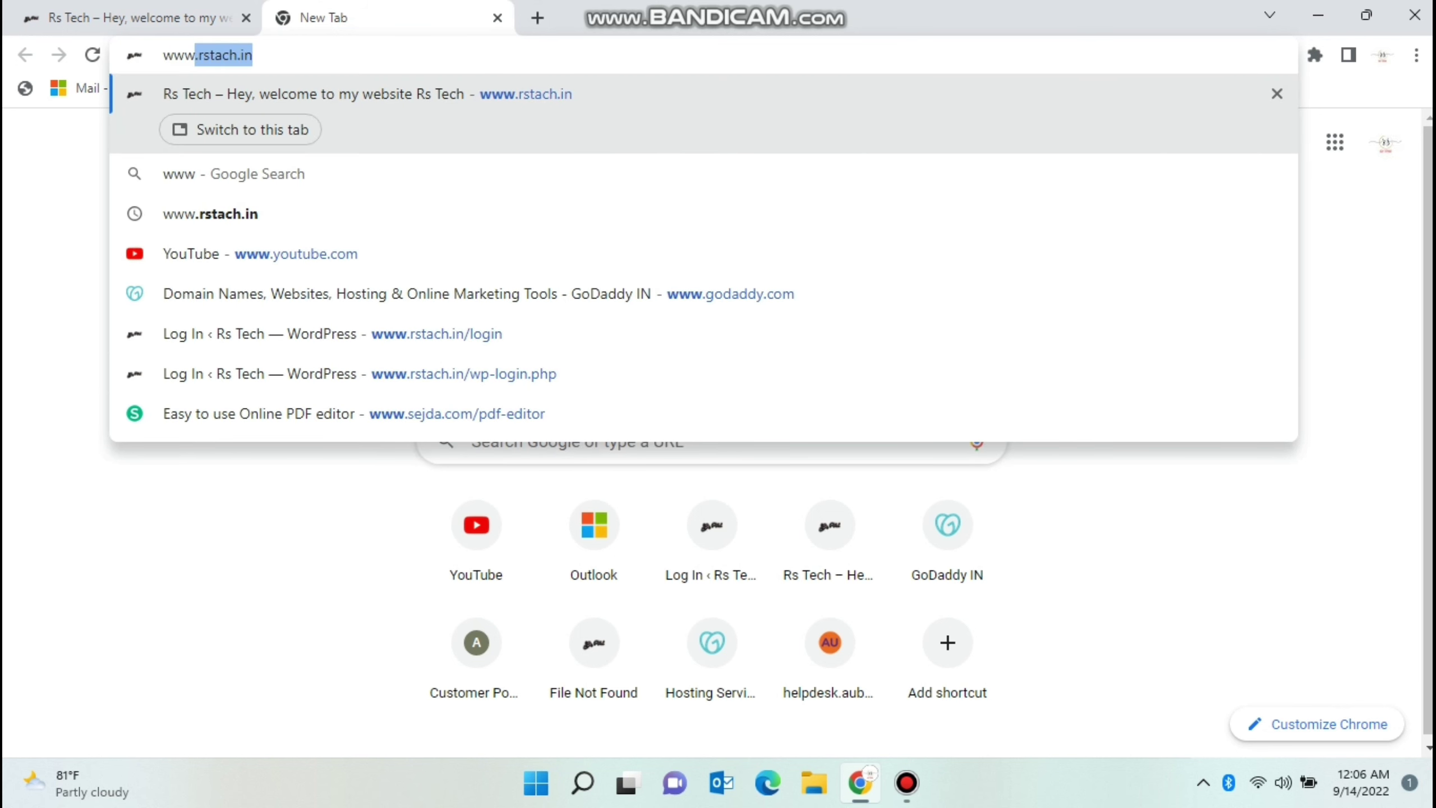
{"action": "type", "text": ".rs"}
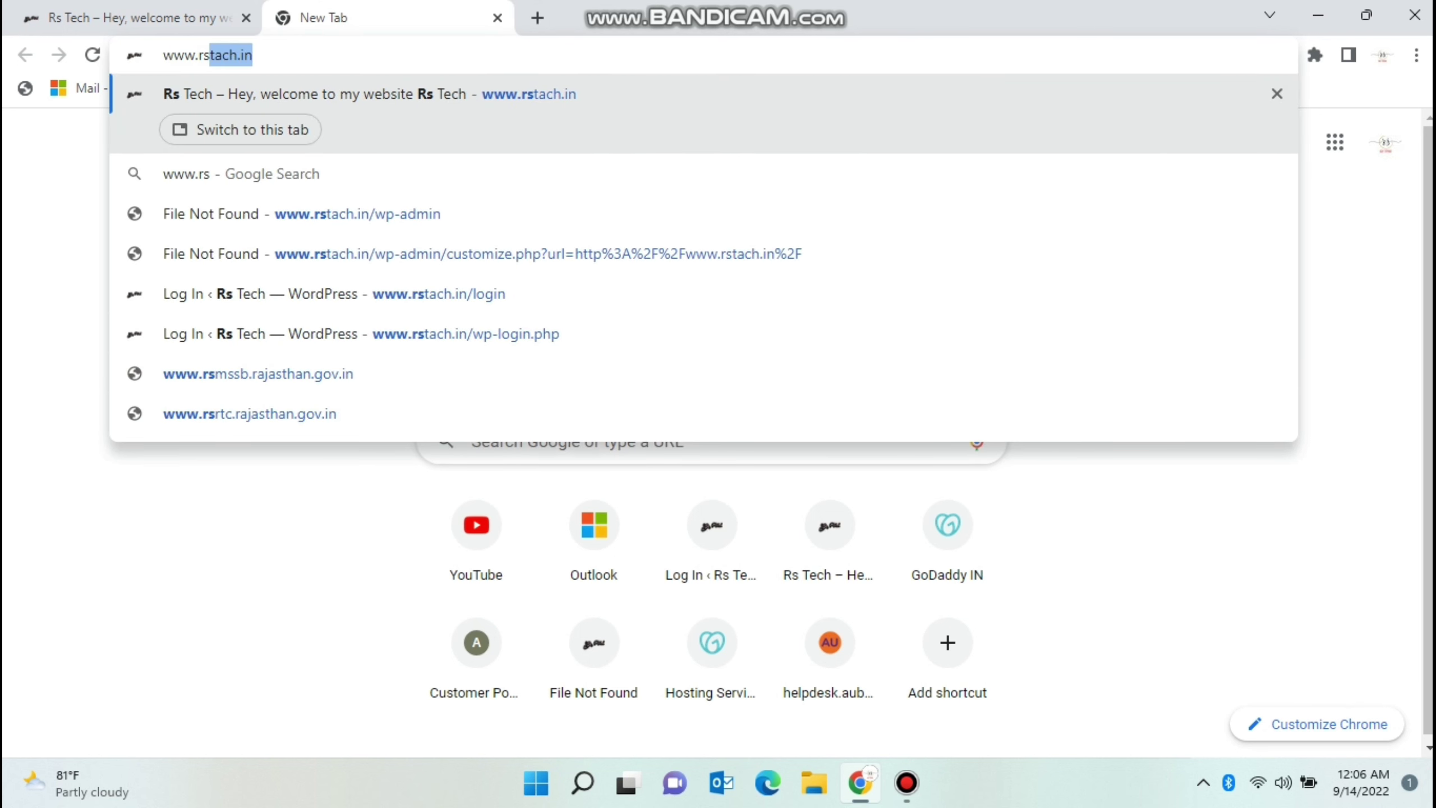
{"action": "type", "text": "tach.in/lo"}
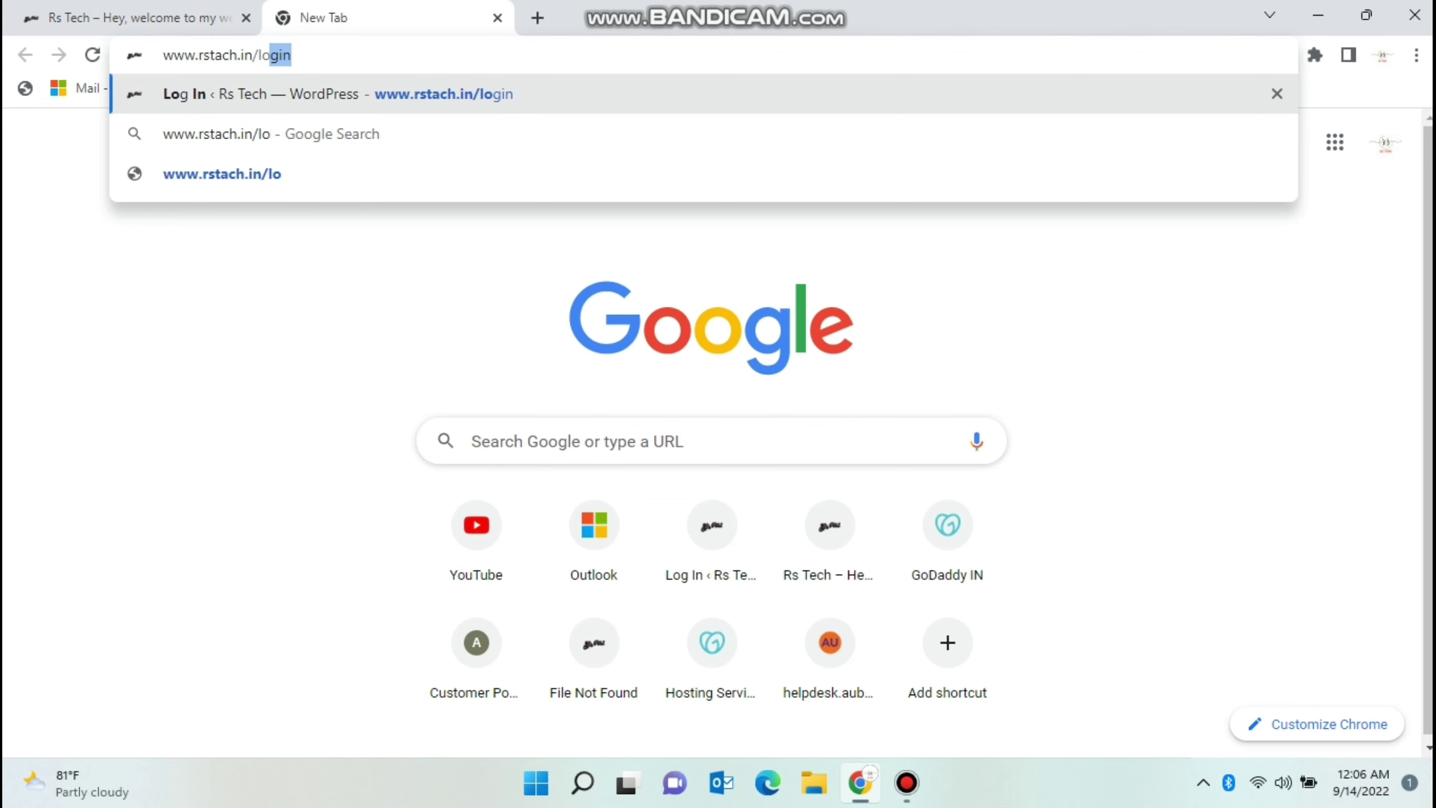
{"action": "key", "text": "Return"}
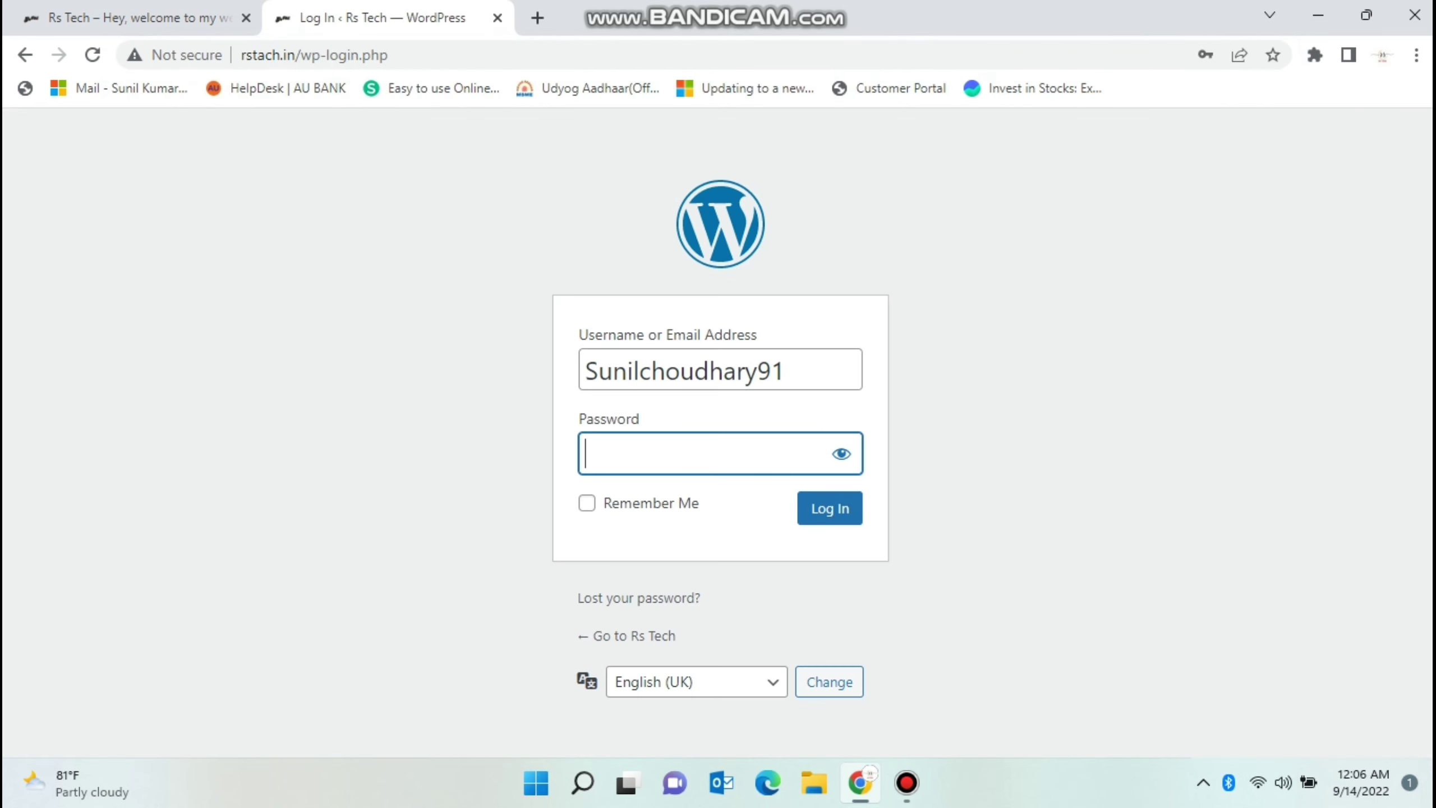
Sign in to WordPress with the browser's saved password.
{"action": "key", "text": "Down"}
{"action": "key", "text": "Down"}
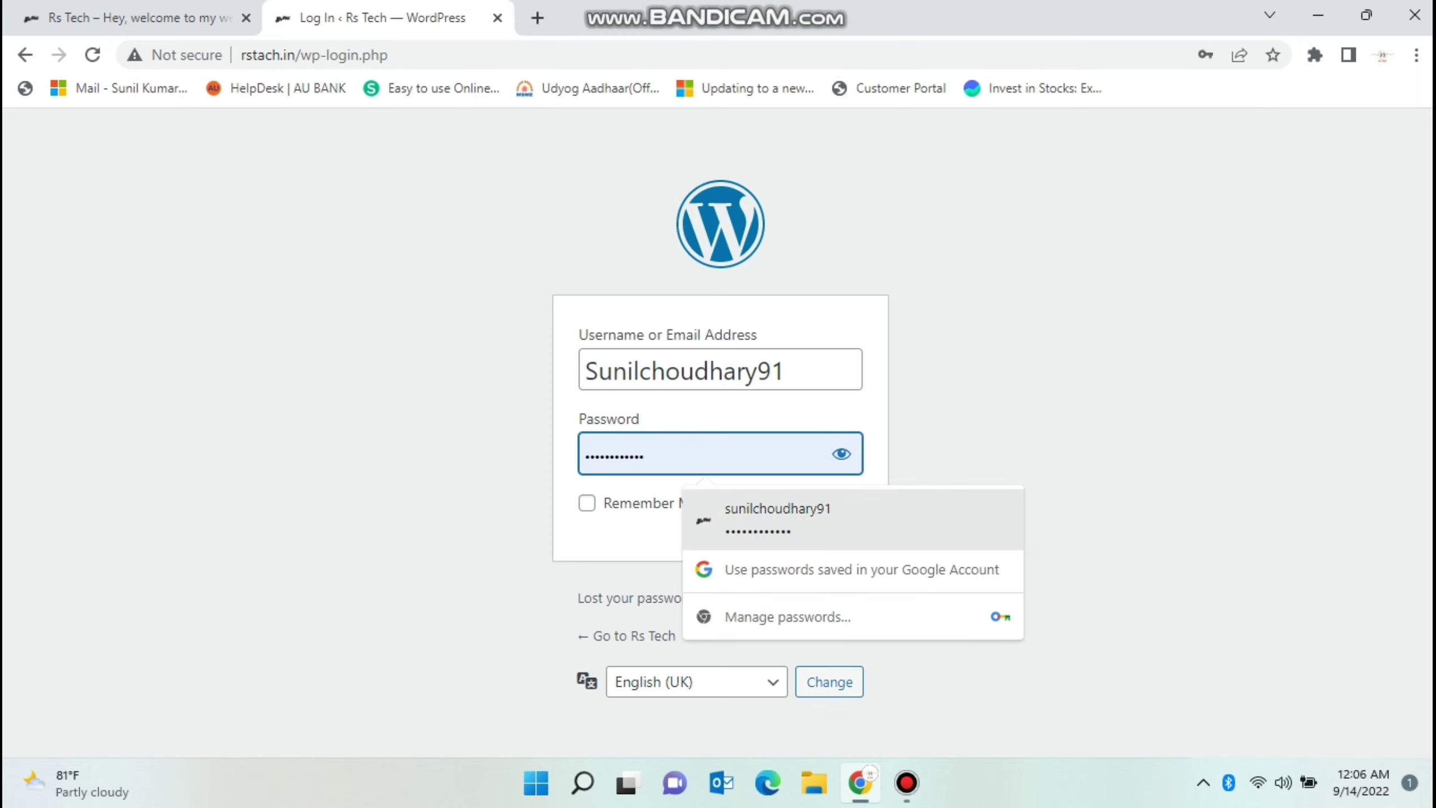
{"action": "key", "text": "Return"}
{"action": "key", "text": "Tab"}
{"action": "key", "text": "Return"}
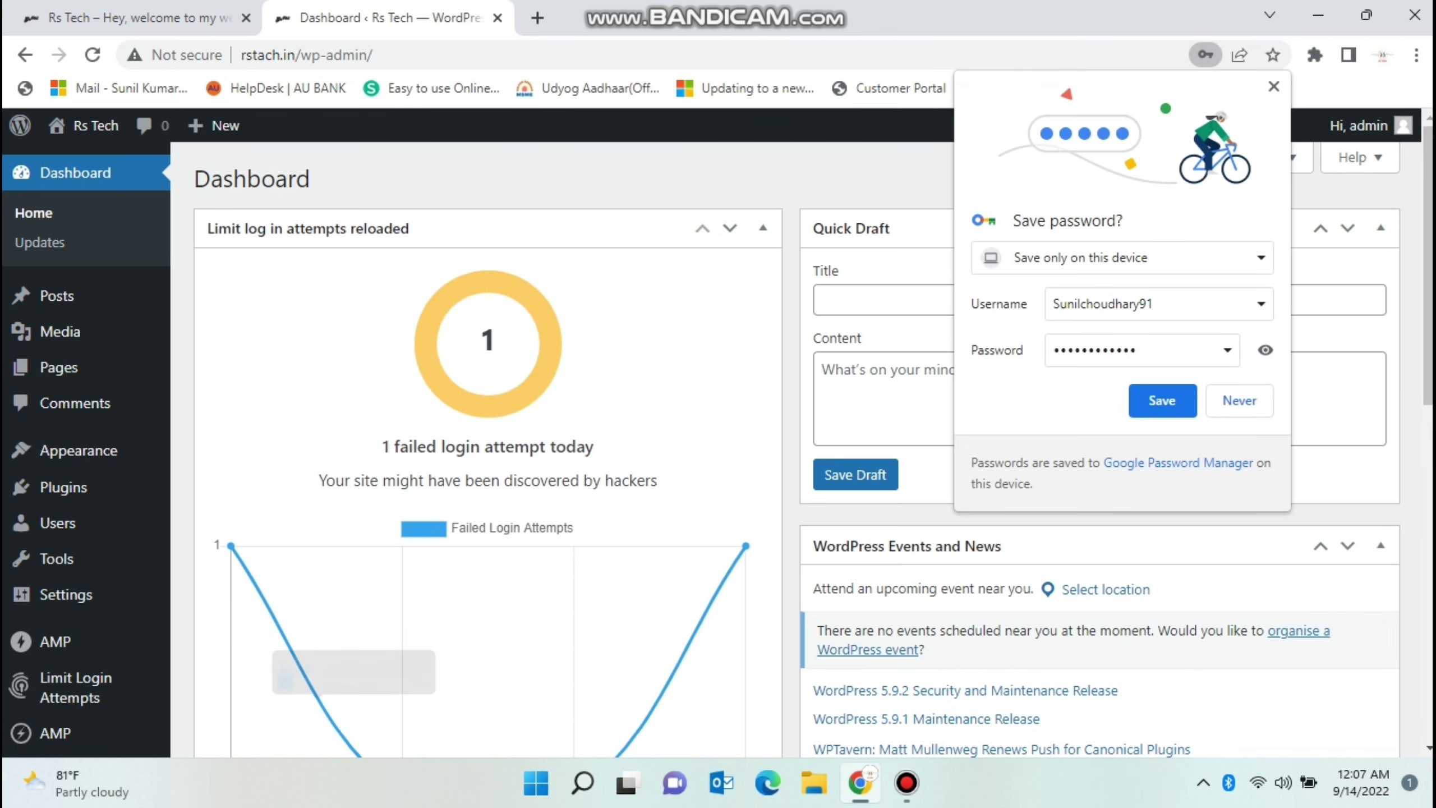
Save the login password in Chrome and open the Installed Plugins list.
{"action": "left_click", "coordinate": [1162, 400]}
{"action": "mouse_move", "coordinate": [57, 558]}
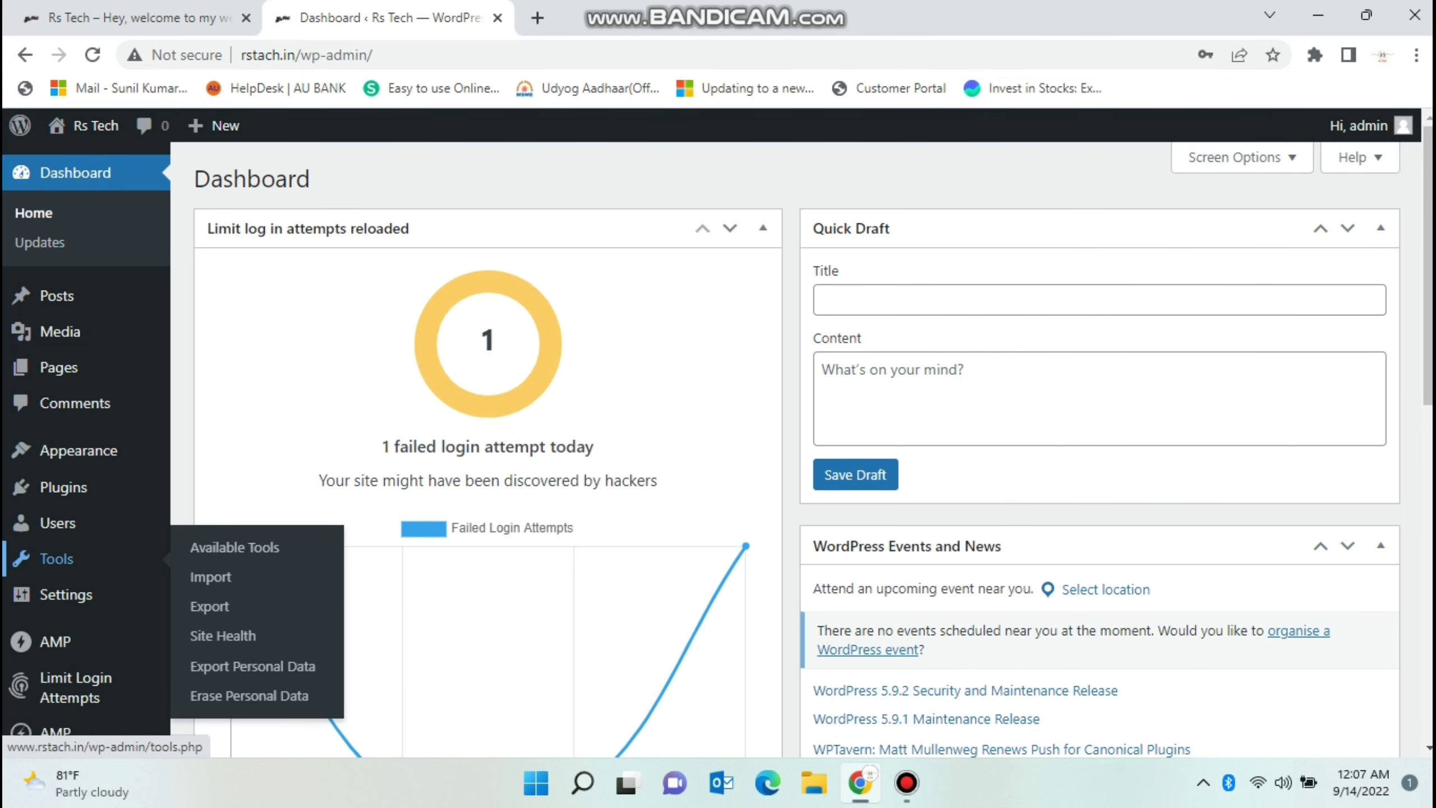
{"action": "mouse_move", "coordinate": [57, 487]}
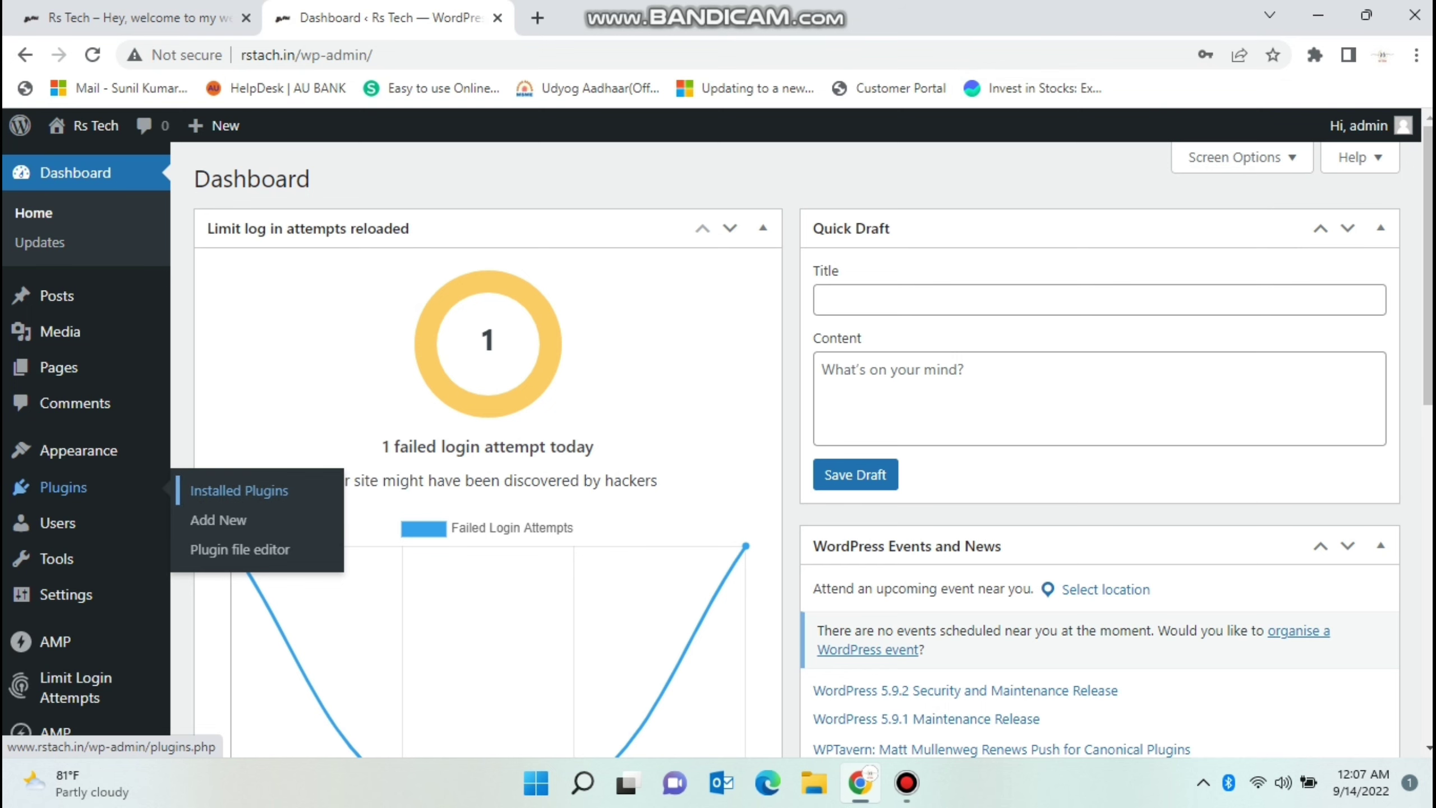
{"action": "left_click", "coordinate": [238, 491]}
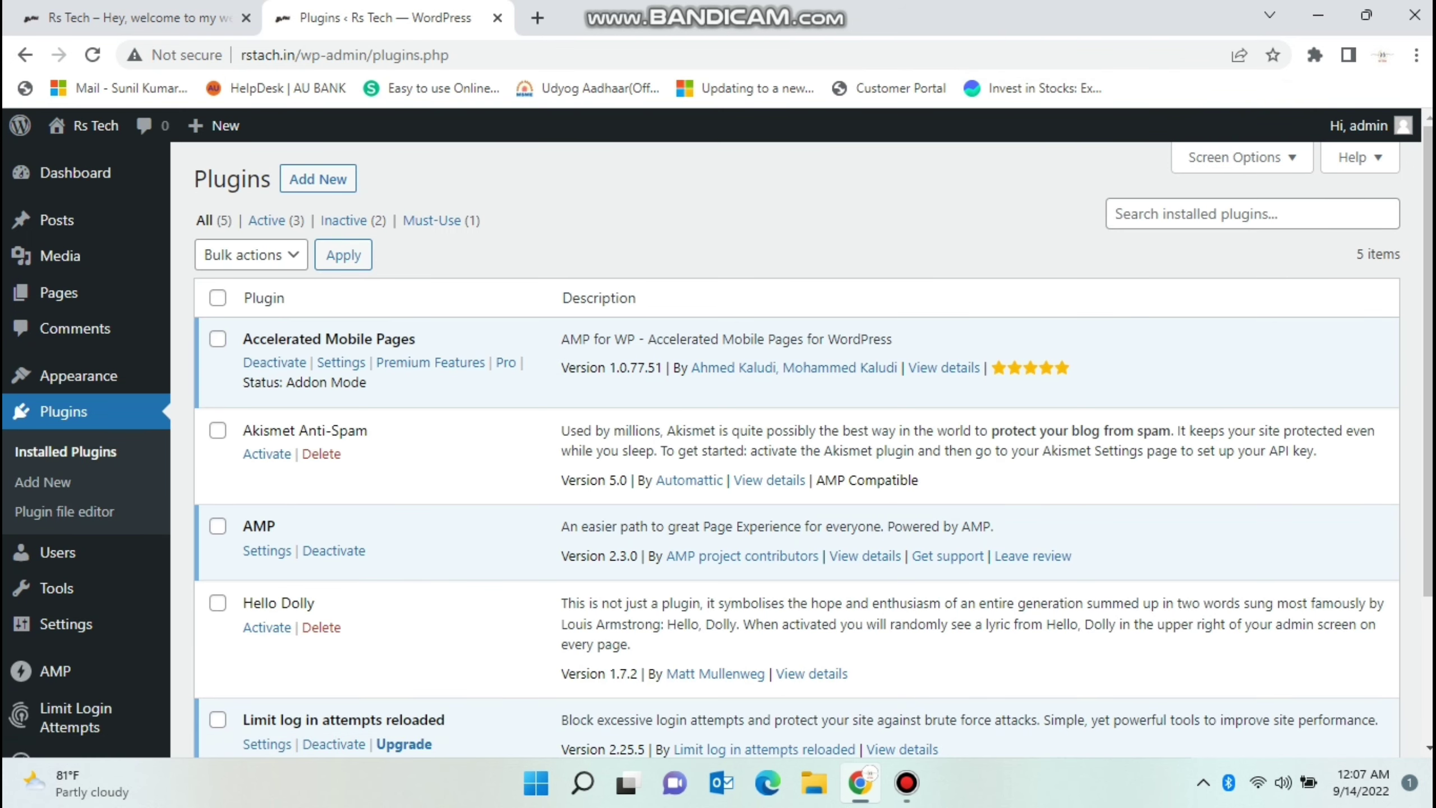
Search installed plugins for 'ssl', find none, and go to Add New plugins.
{"action": "left_click", "coordinate": [1252, 214]}
{"action": "type", "text": "ssl"}
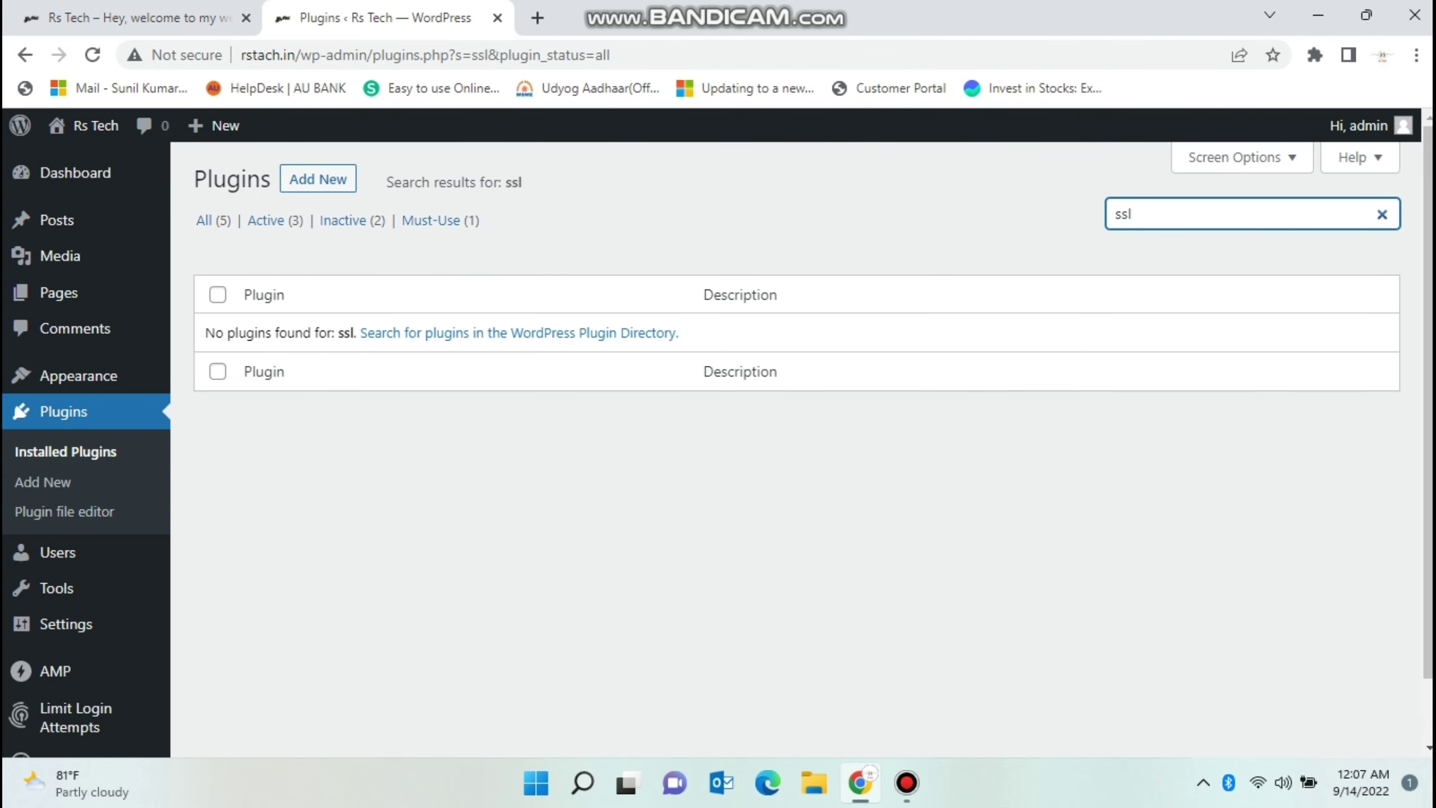
{"action": "left_click", "coordinate": [318, 179]}
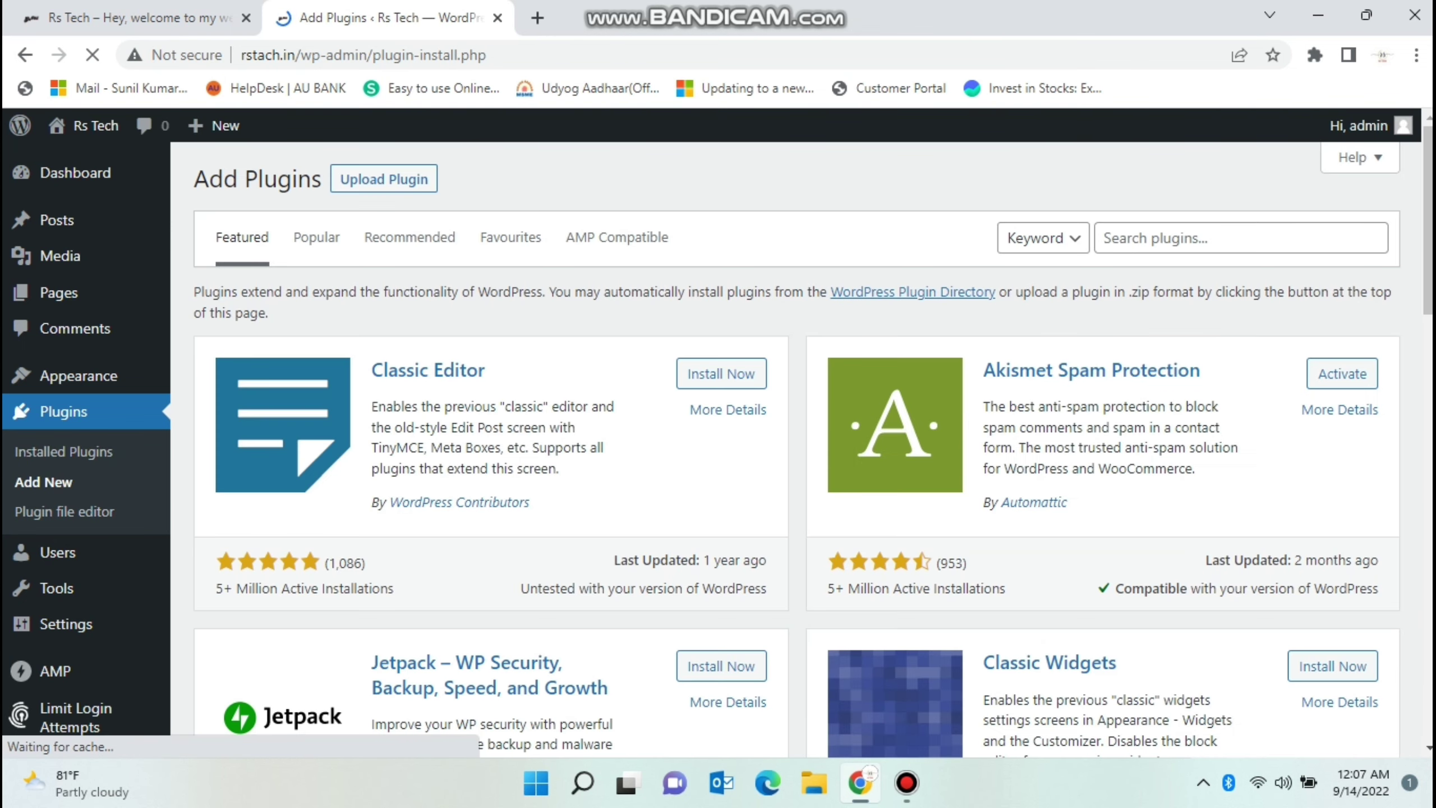
Search the plugin directory for 'ssl', install Really Simple SSL, and open a new tab.
{"action": "left_click", "coordinate": [1241, 238]}
{"action": "type", "text": "ssl"}
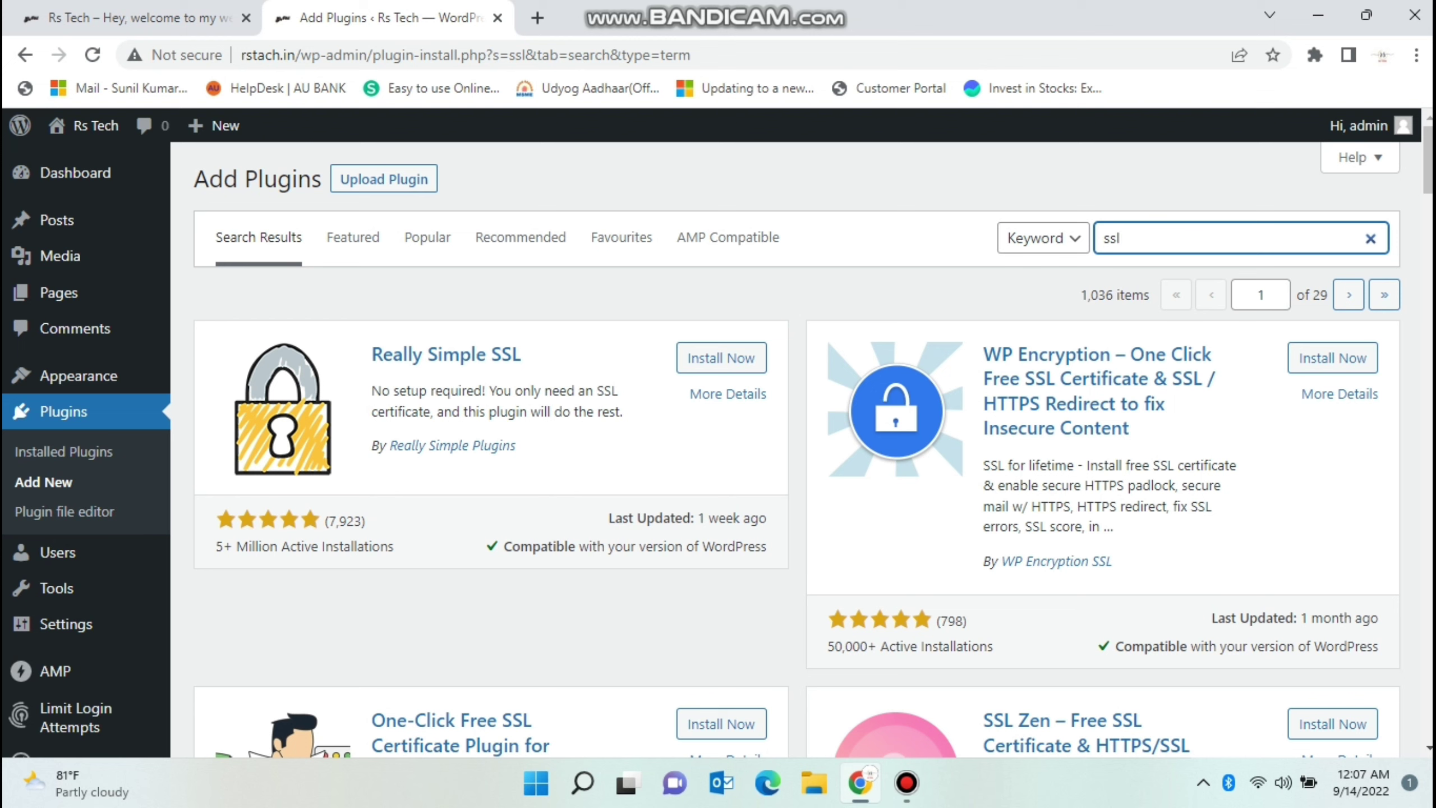
{"action": "left_click", "coordinate": [721, 357]}
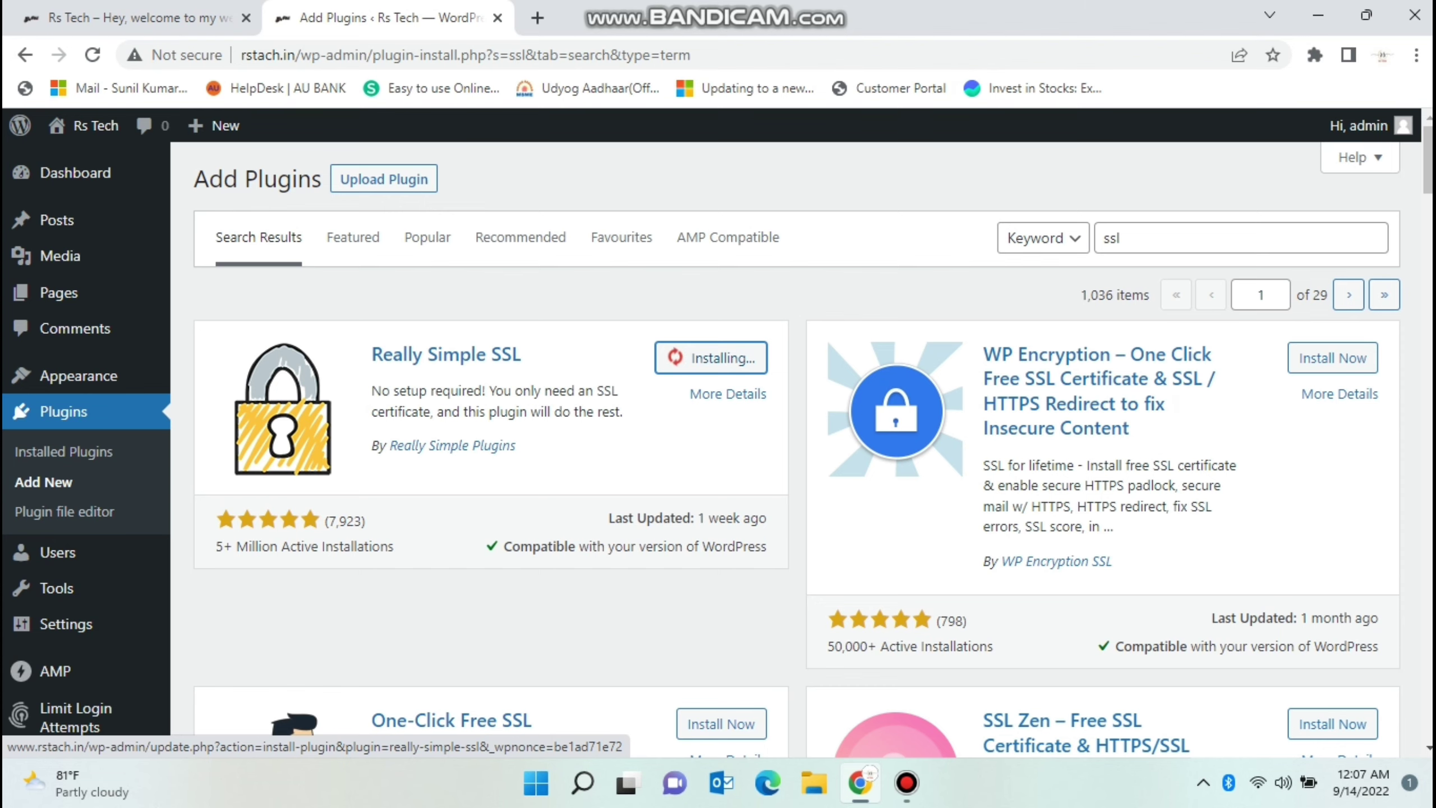
{"action": "left_click", "coordinate": [537, 17]}
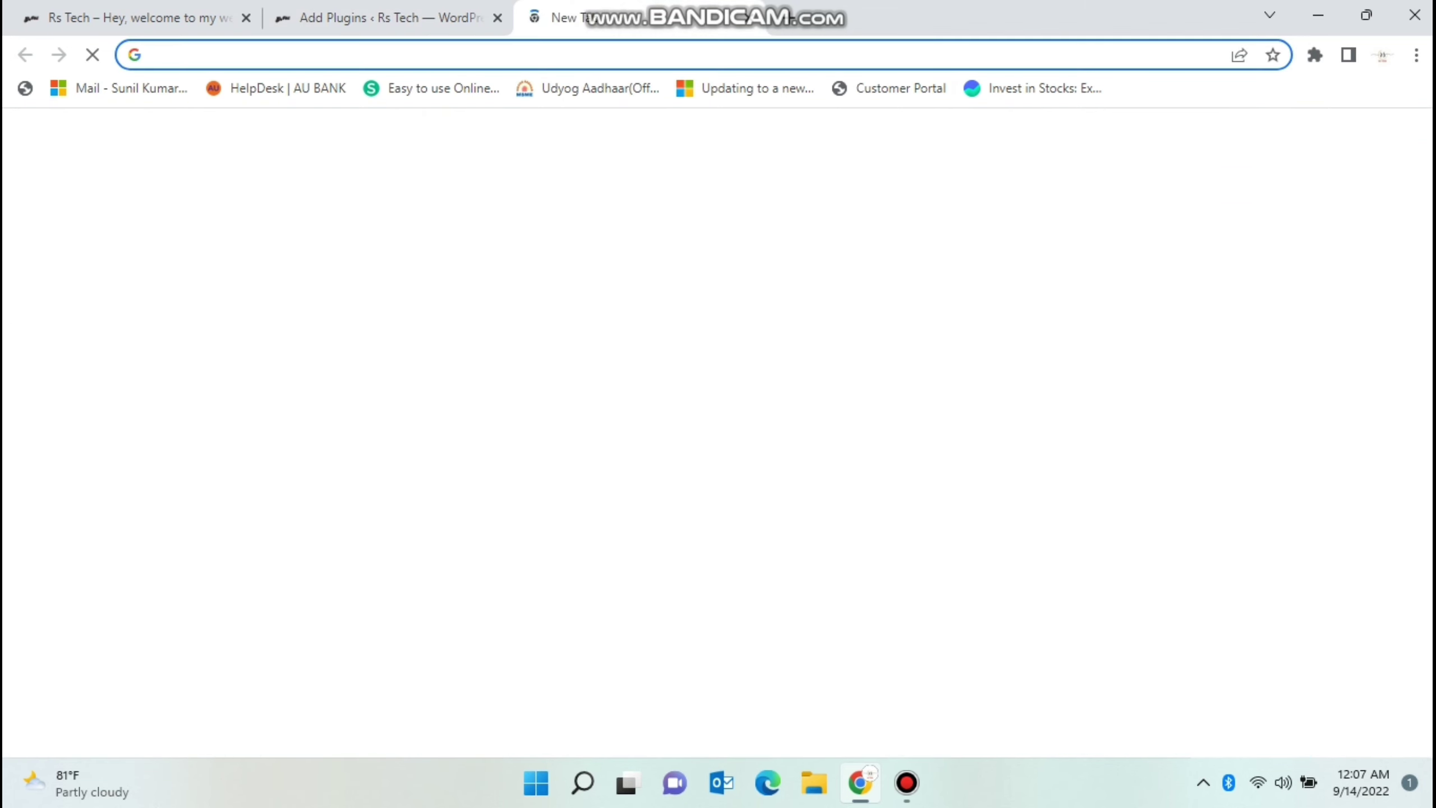
Log in to cPanel at rstach.in/cpanel using the saved credentials.
{"action": "type", "text": "rst"}
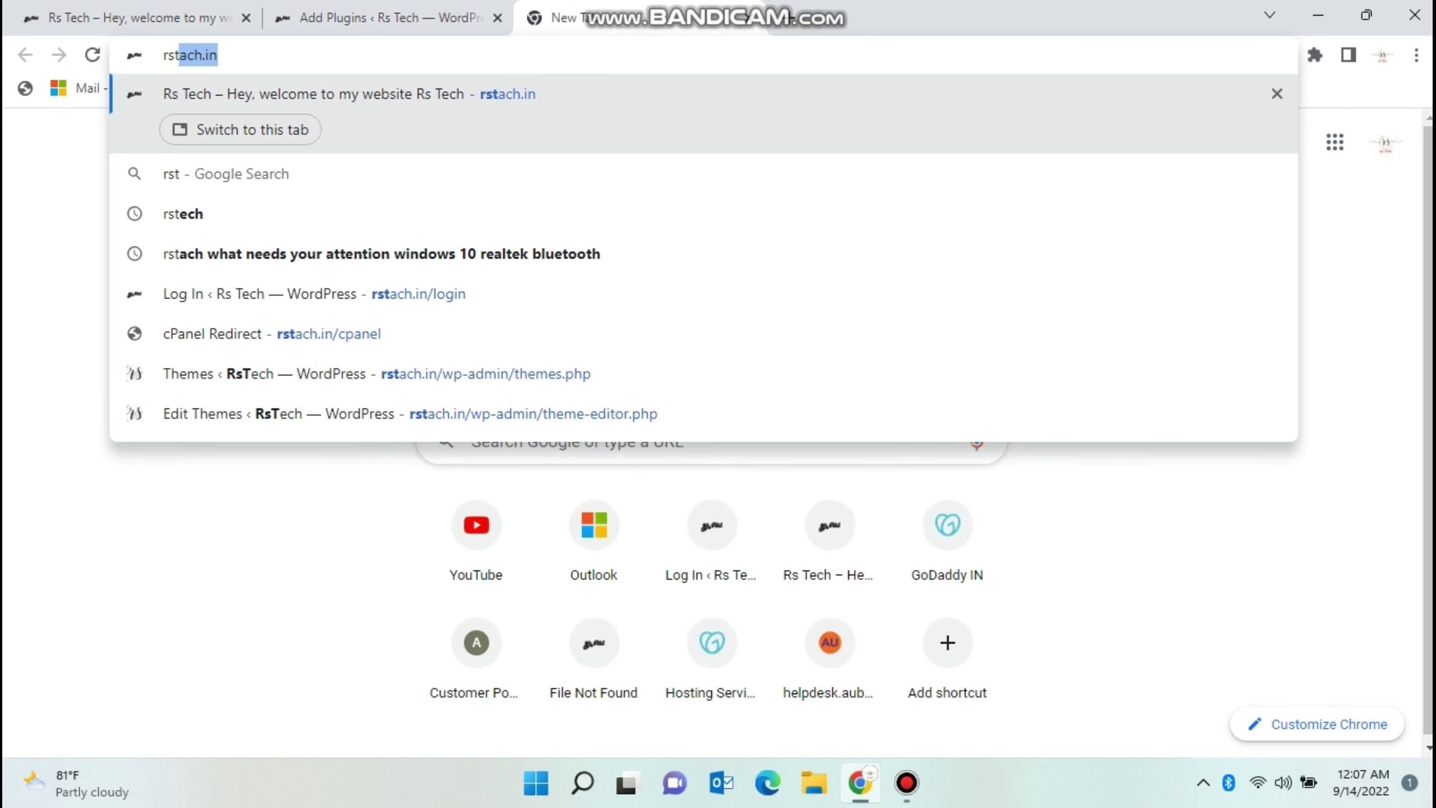
{"action": "type", "text": "ach"}
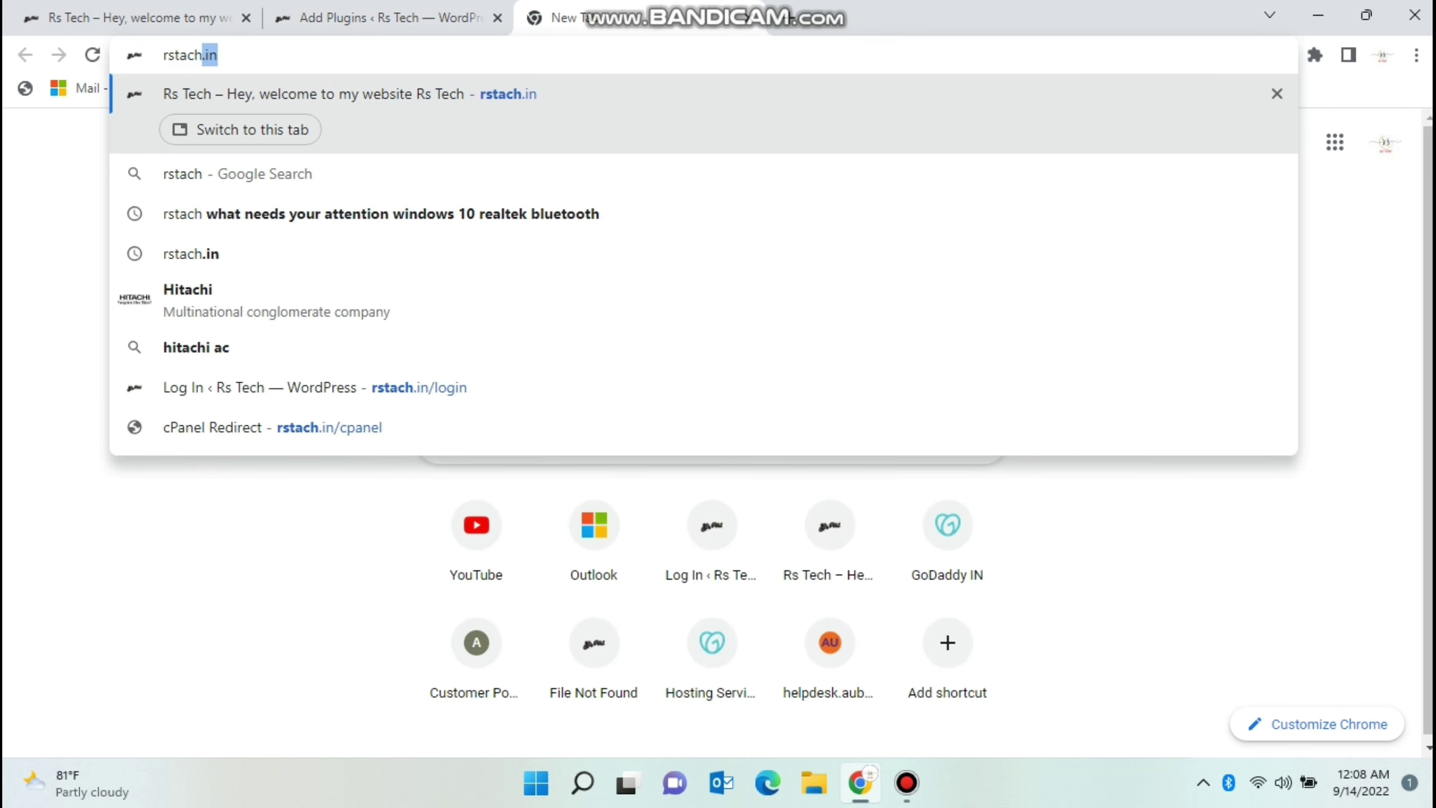
{"action": "type", "text": ".in"}
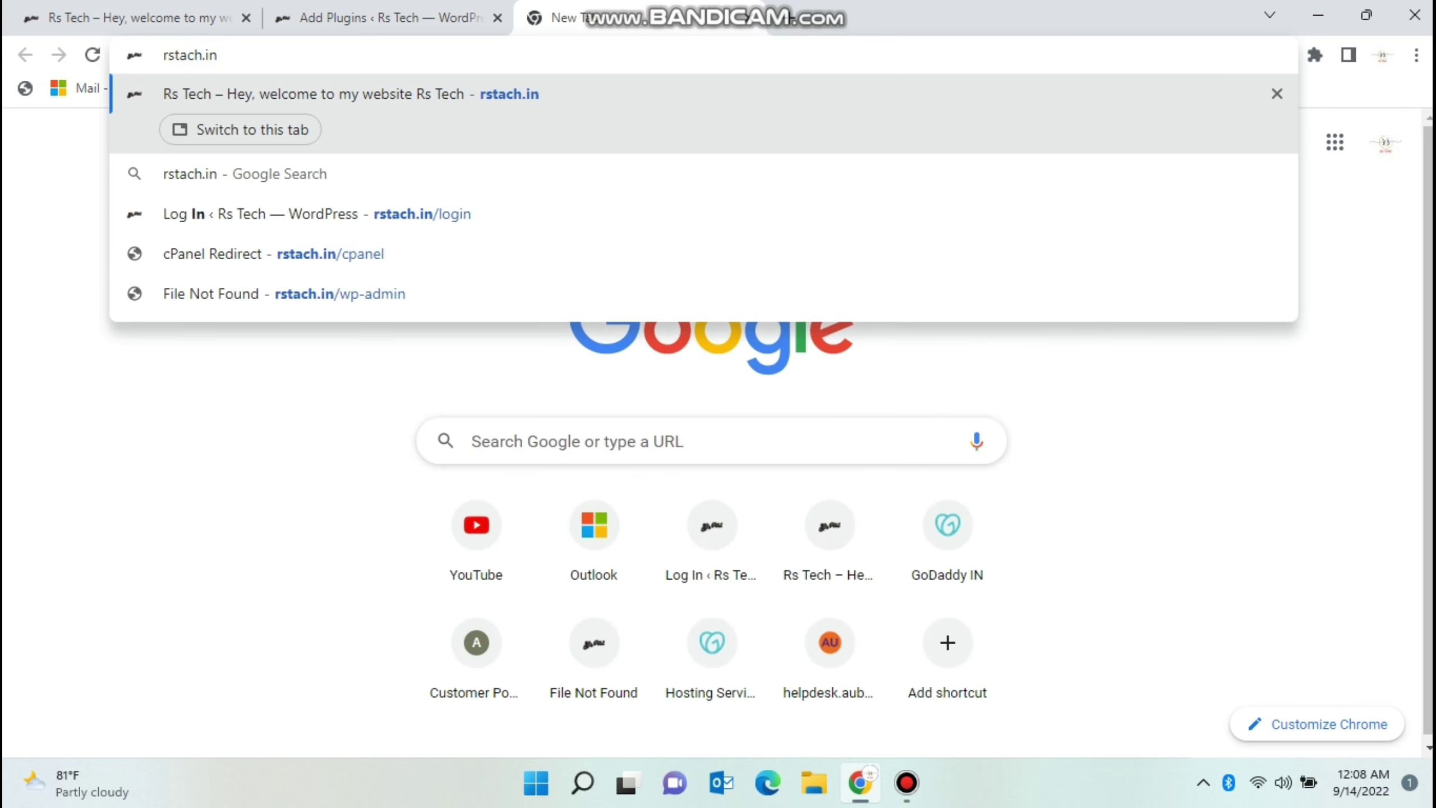
{"action": "type", "text": "/cpanek"}
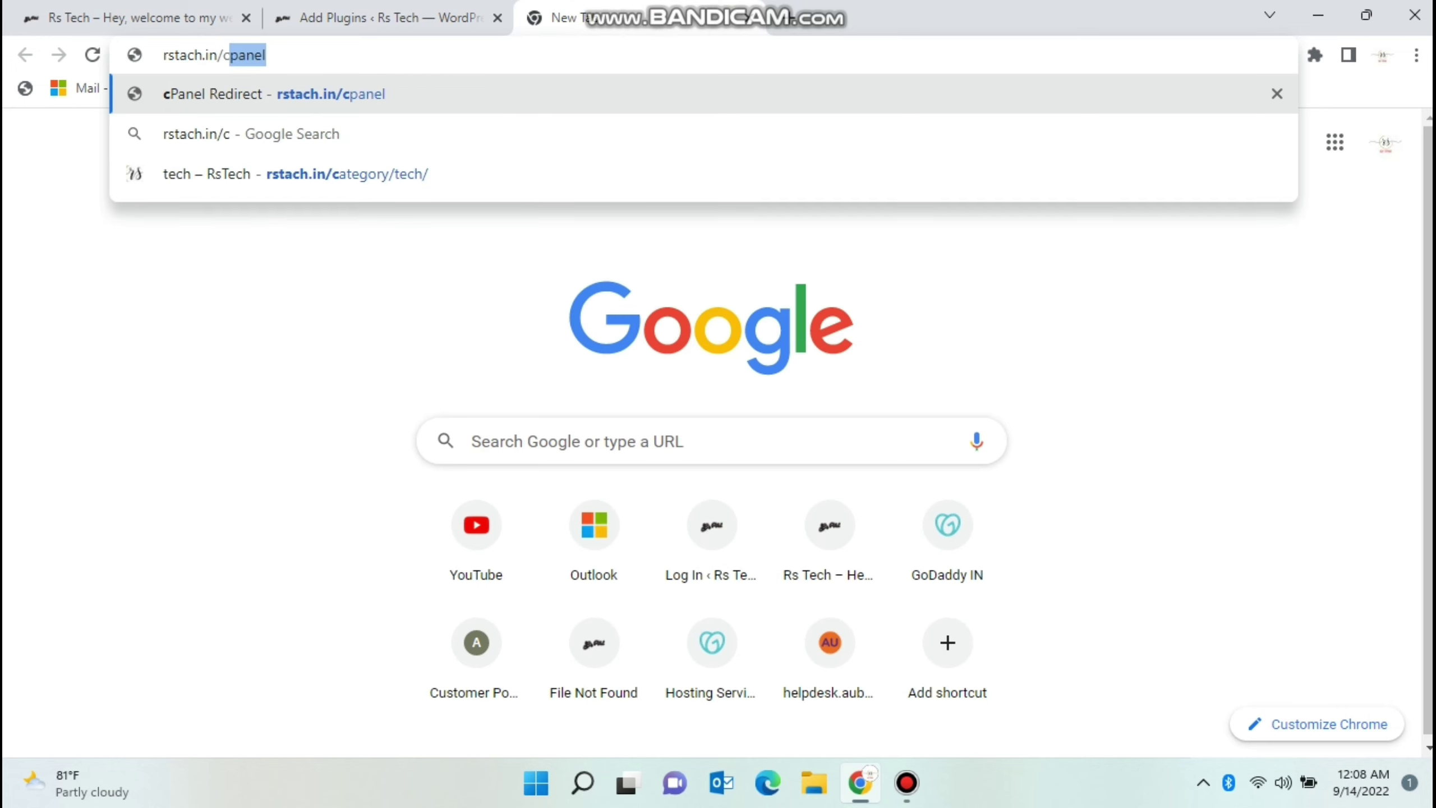
{"action": "key", "text": "BackSpace"}
{"action": "type", "text": "l"}
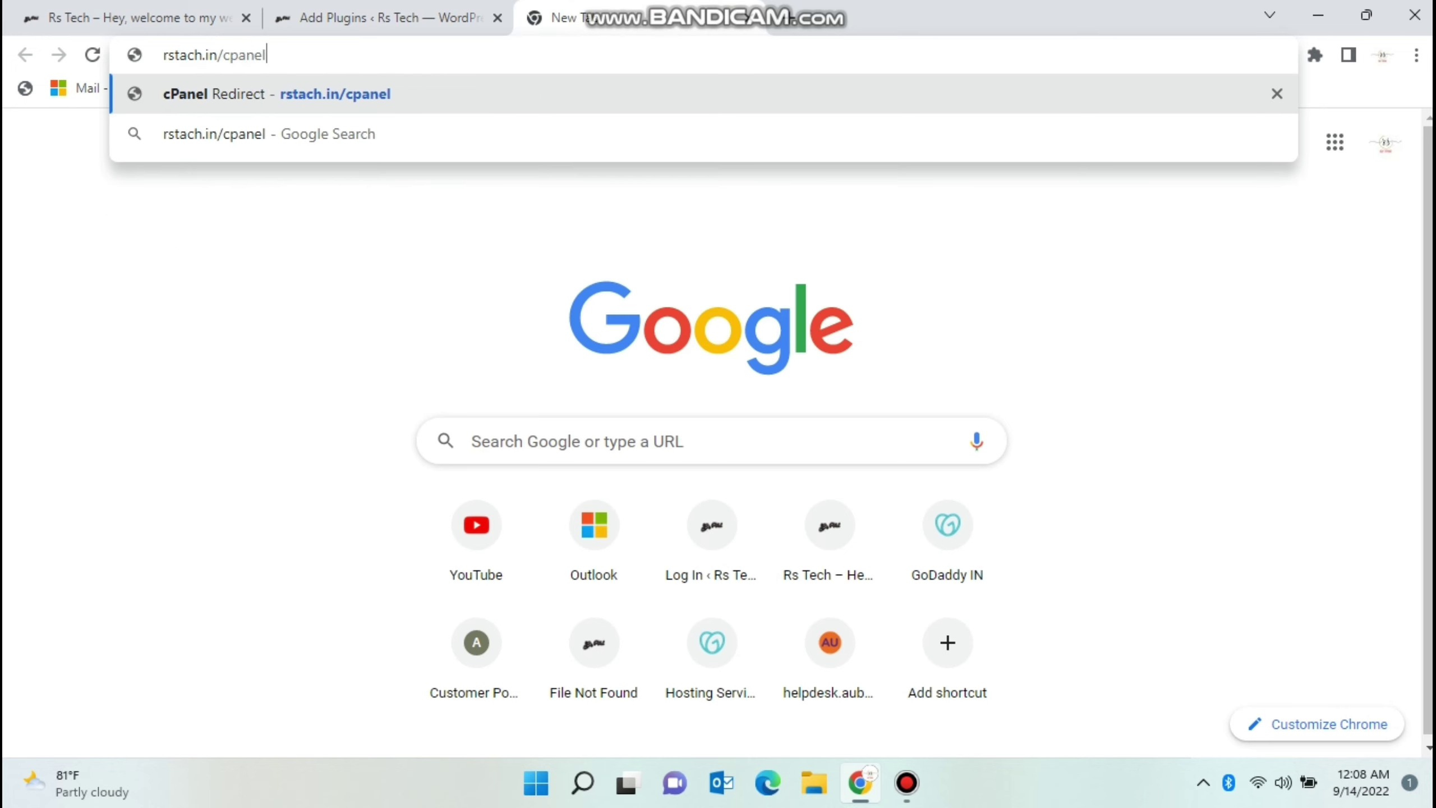
{"action": "key", "text": "Return"}
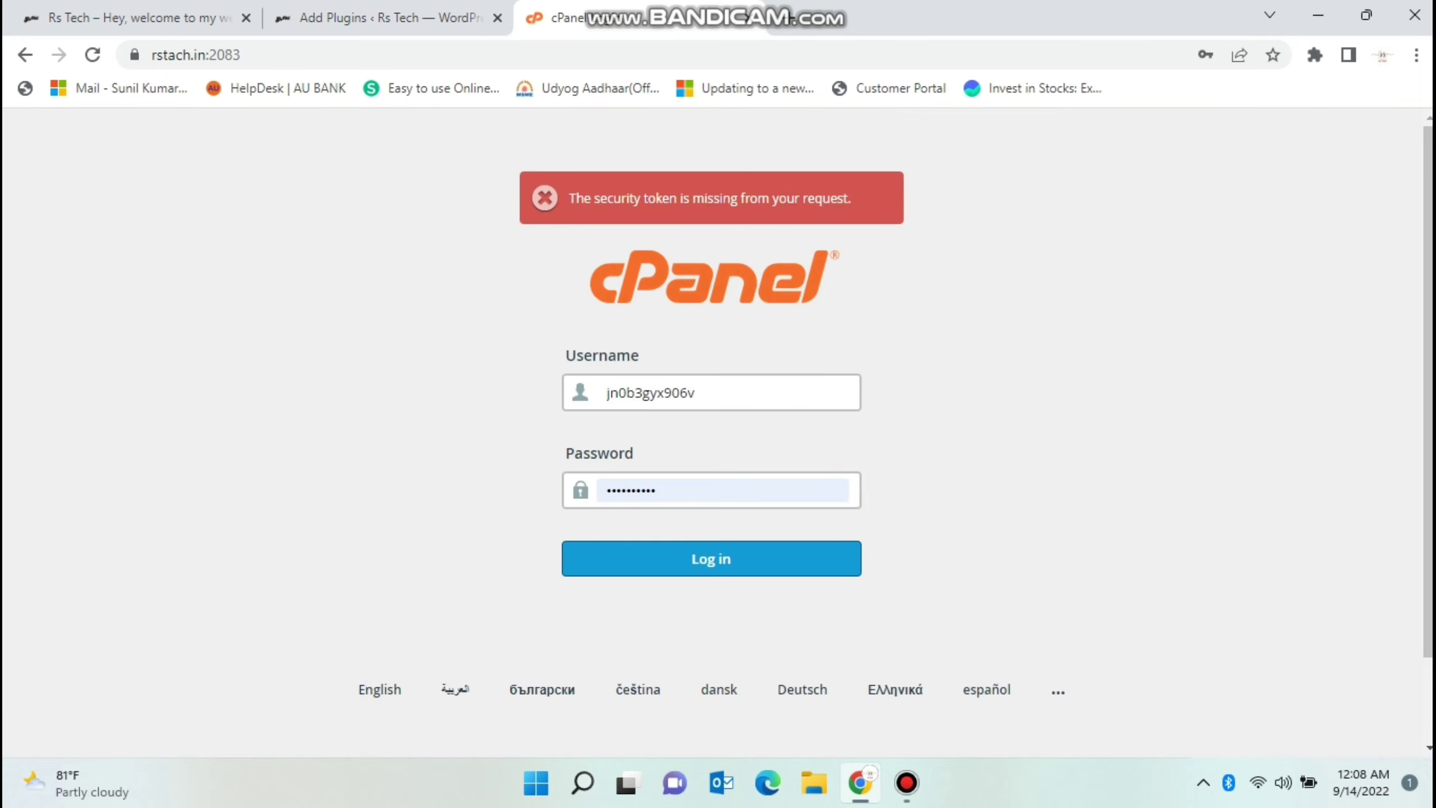
{"action": "left_click", "coordinate": [607, 392]}
{"action": "left_click", "coordinate": [711, 559]}
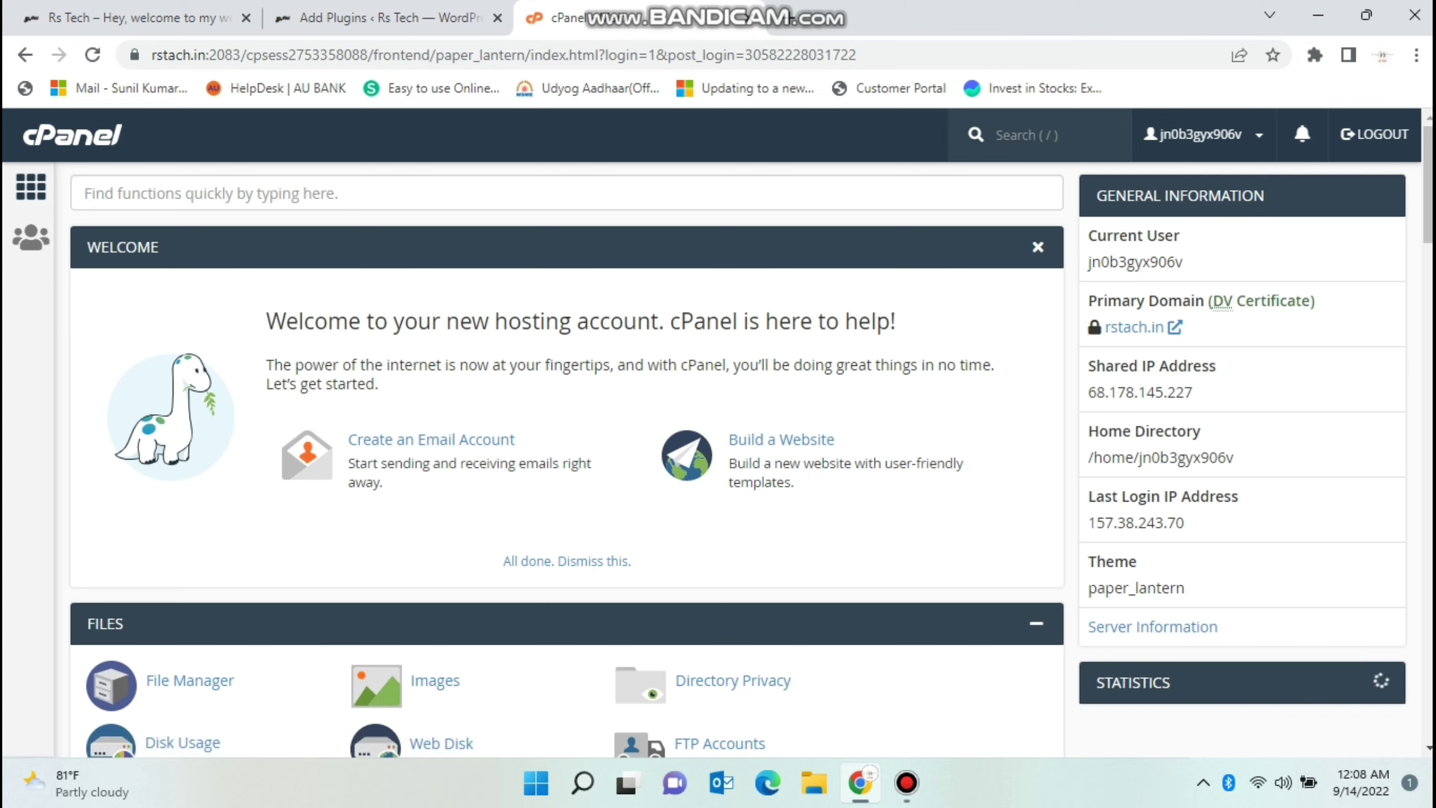
Search cPanel for 'ssl', opening SSL/TLS Status and then the SSL/TLS tool page.
{"action": "type", "text": "ssl"}
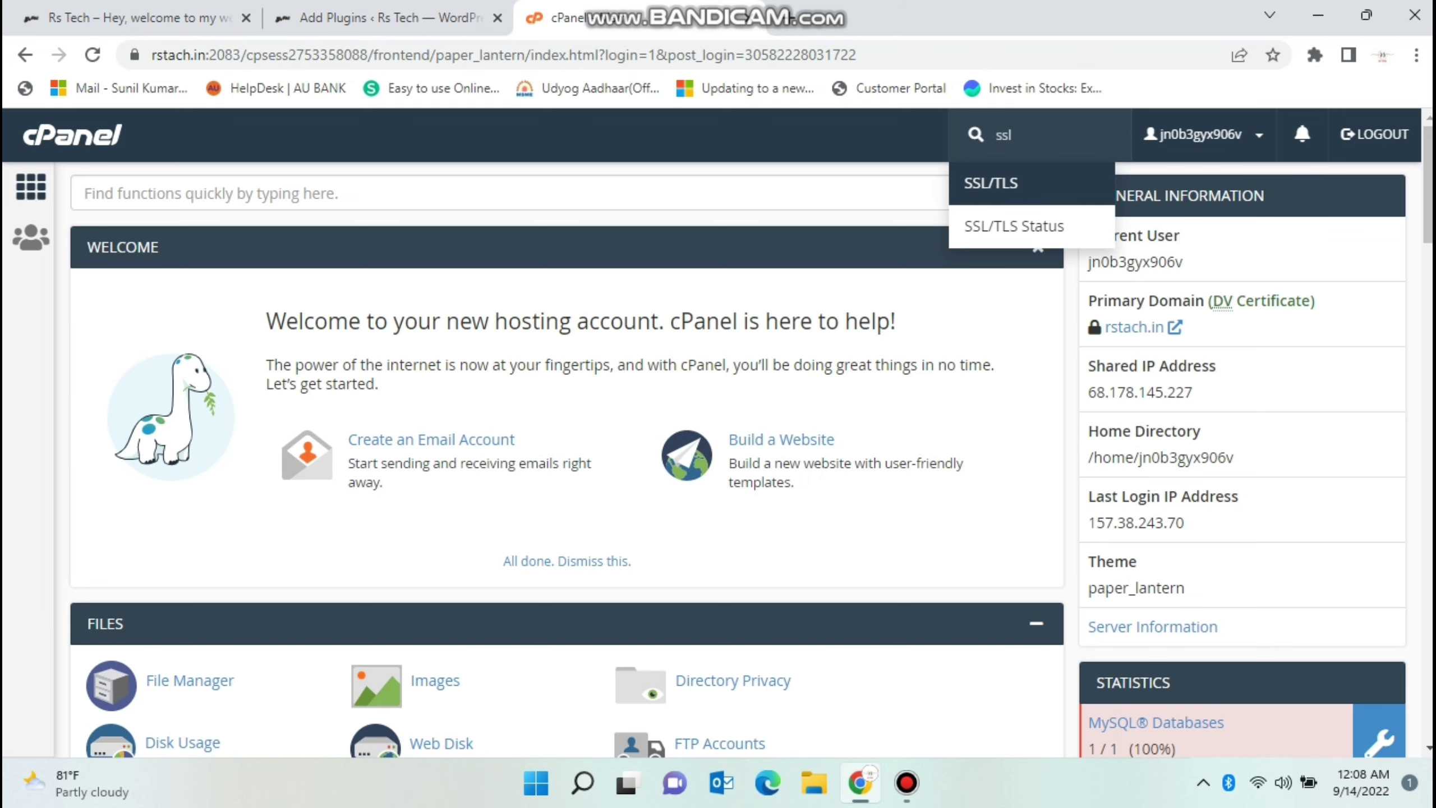
{"action": "key", "text": "Down"}
{"action": "key", "text": "Return"}
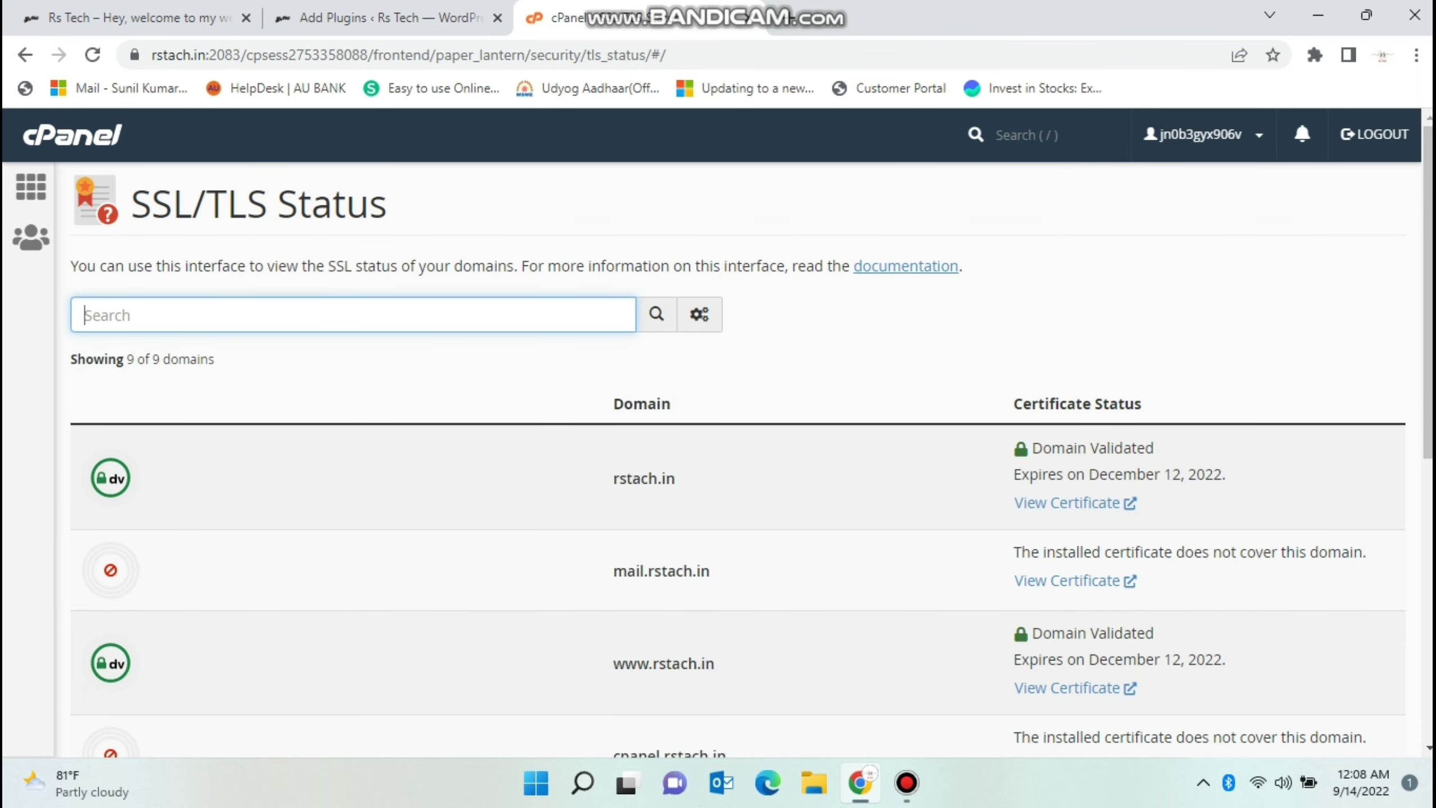
{"action": "key", "text": "slash"}
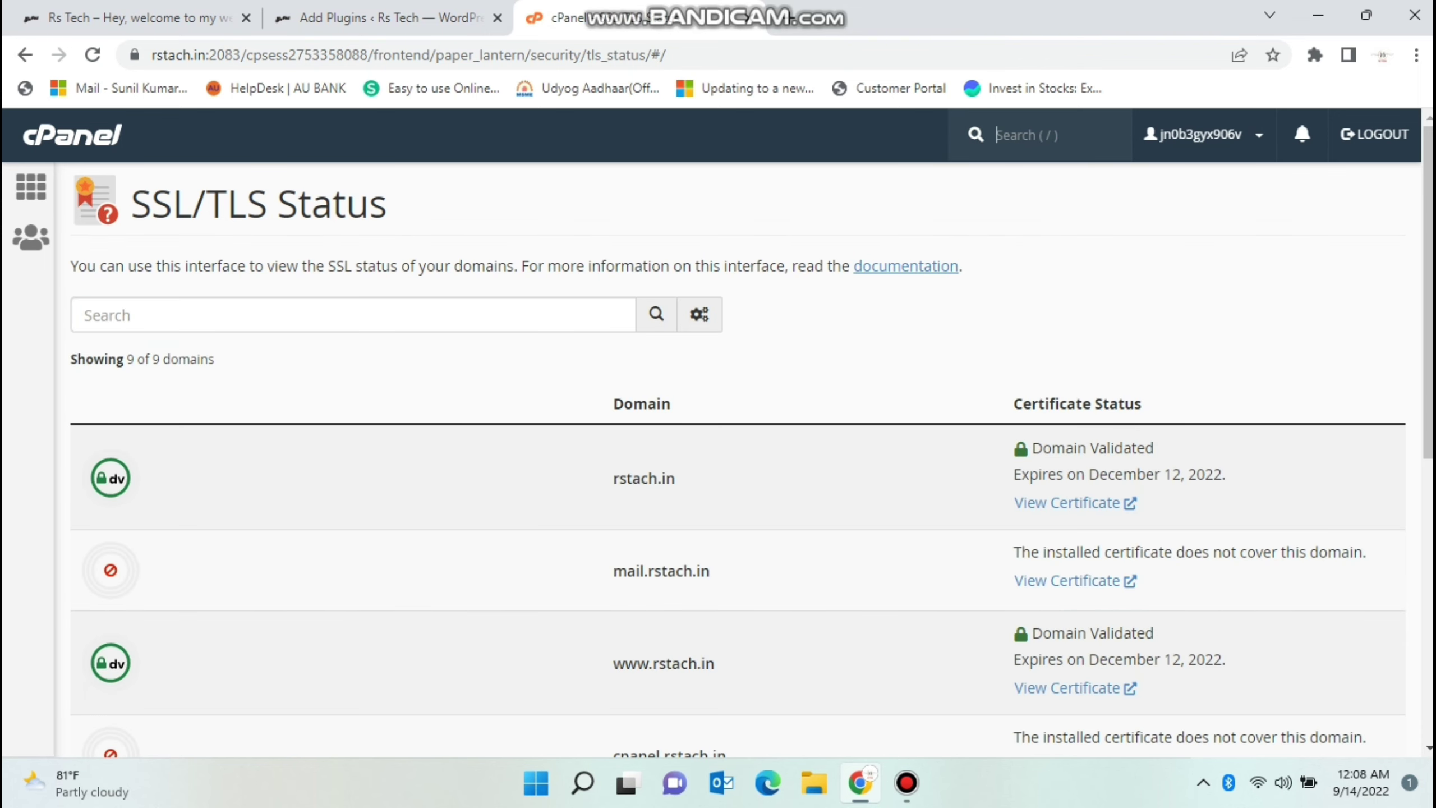
{"action": "type", "text": "ssl"}
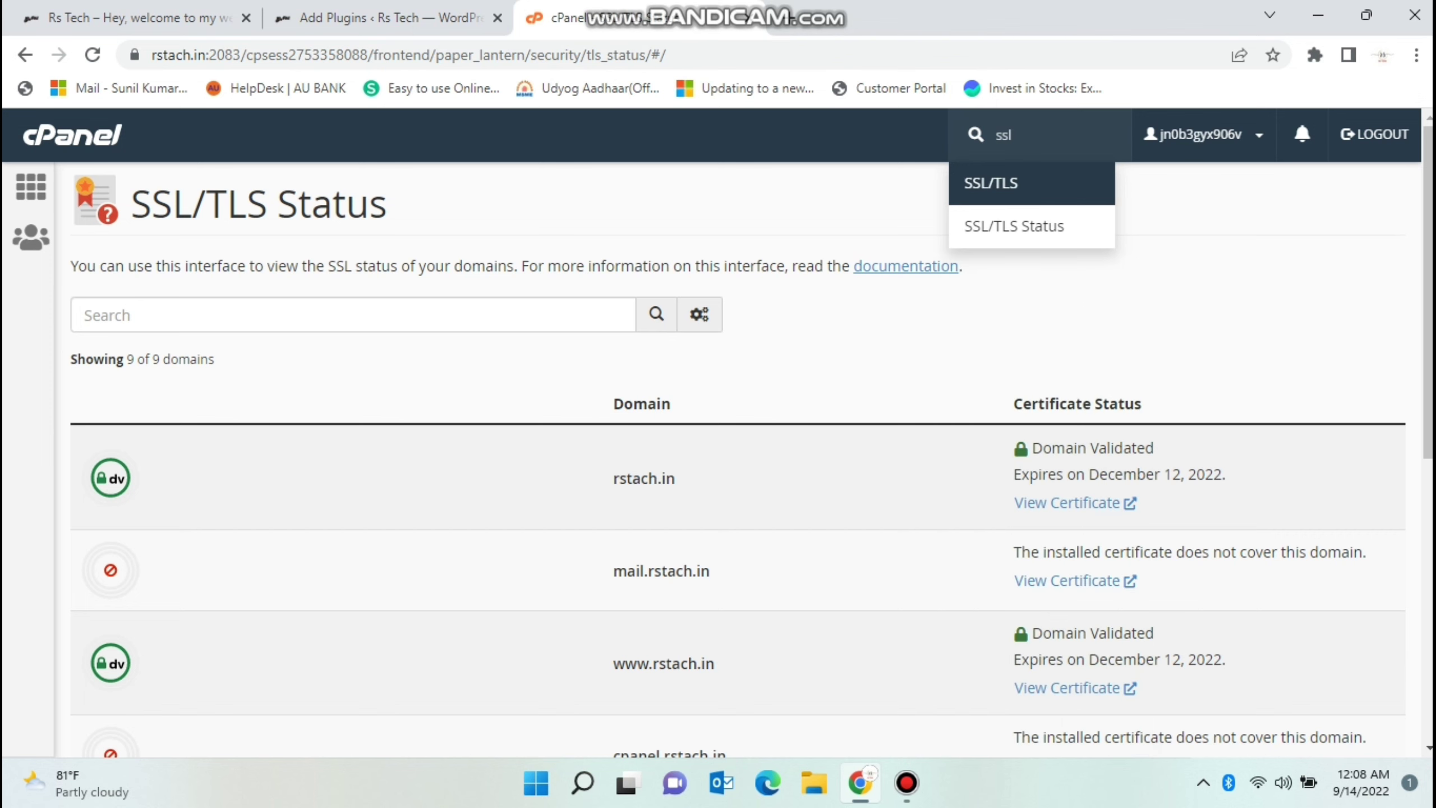
{"action": "key", "text": "Return"}
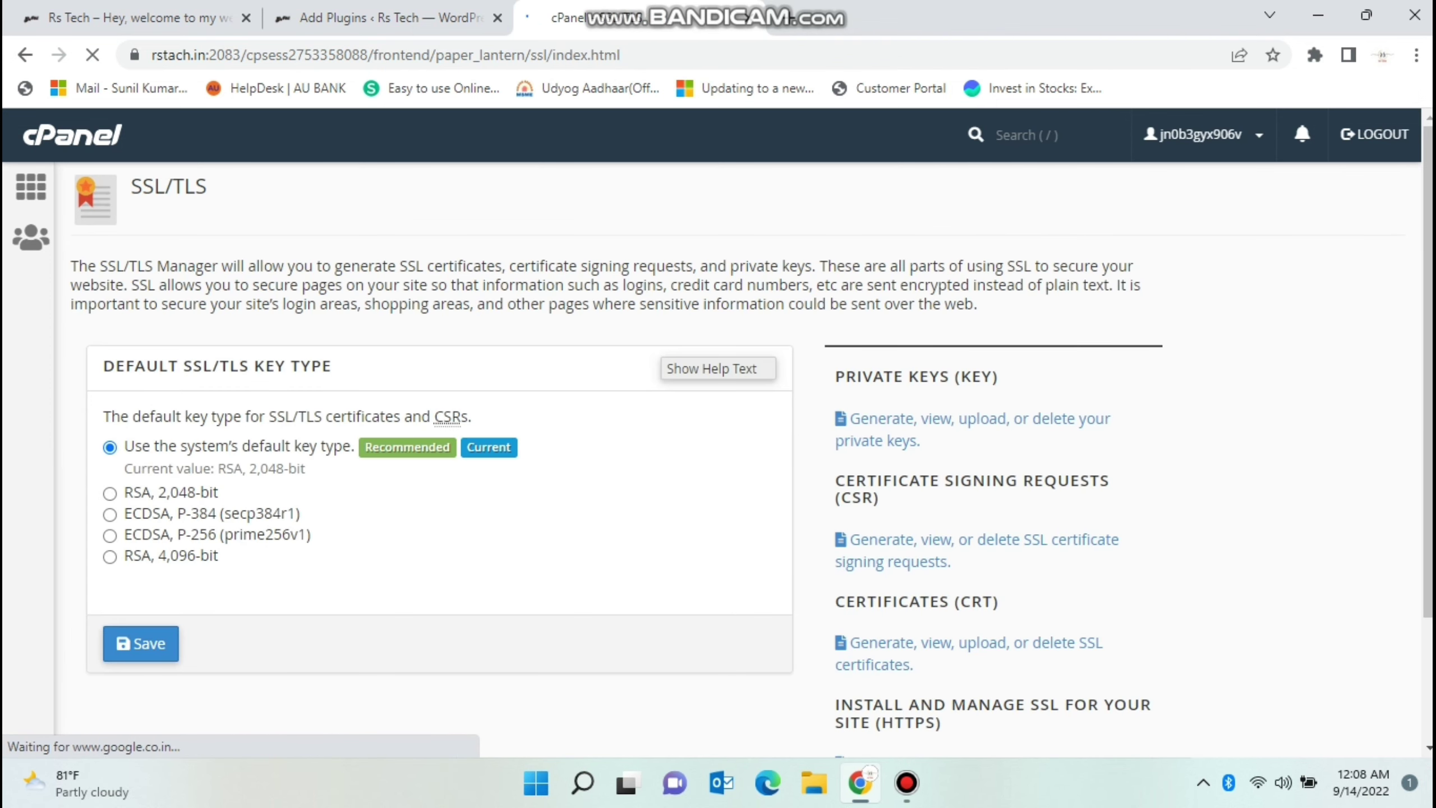
Open Manage SSL Sites, scroll to Install an SSL Website, and return to WordPress plugins.
{"action": "scroll", "coordinate": [906, 638], "scroll_direction": "down", "scroll_amount": 2}
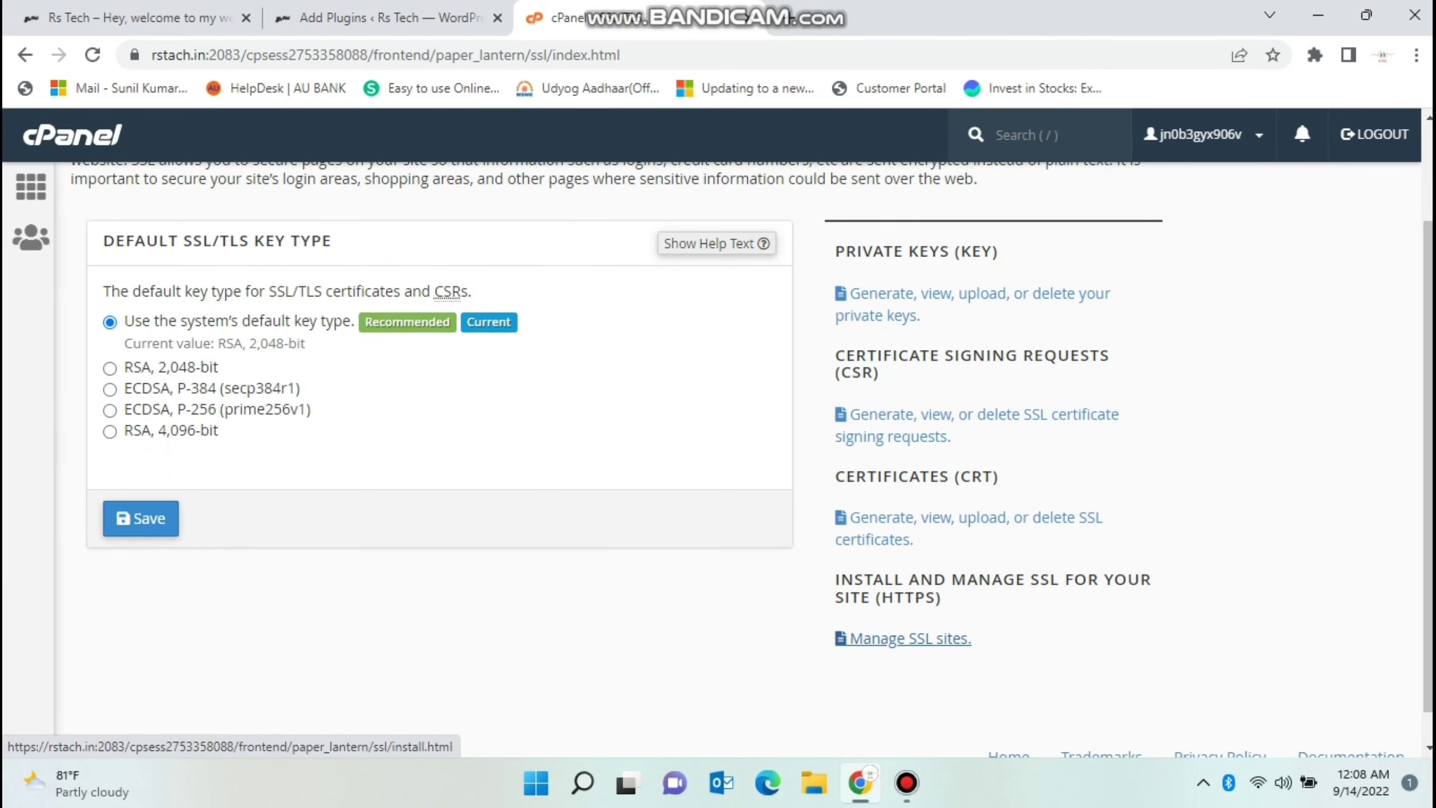
{"action": "left_click", "coordinate": [911, 638]}
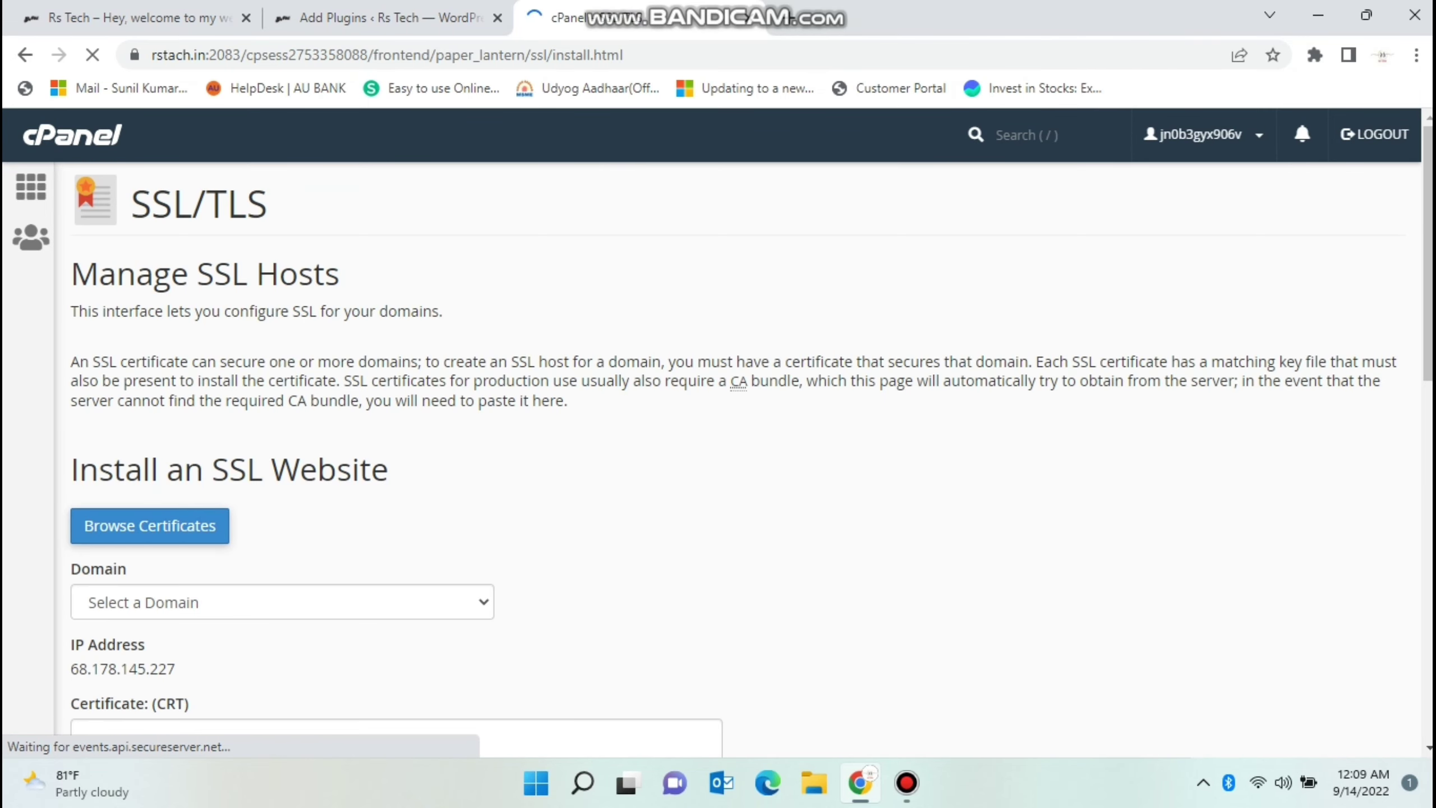
{"action": "scroll", "coordinate": [735, 459], "scroll_direction": "down", "scroll_amount": 10}
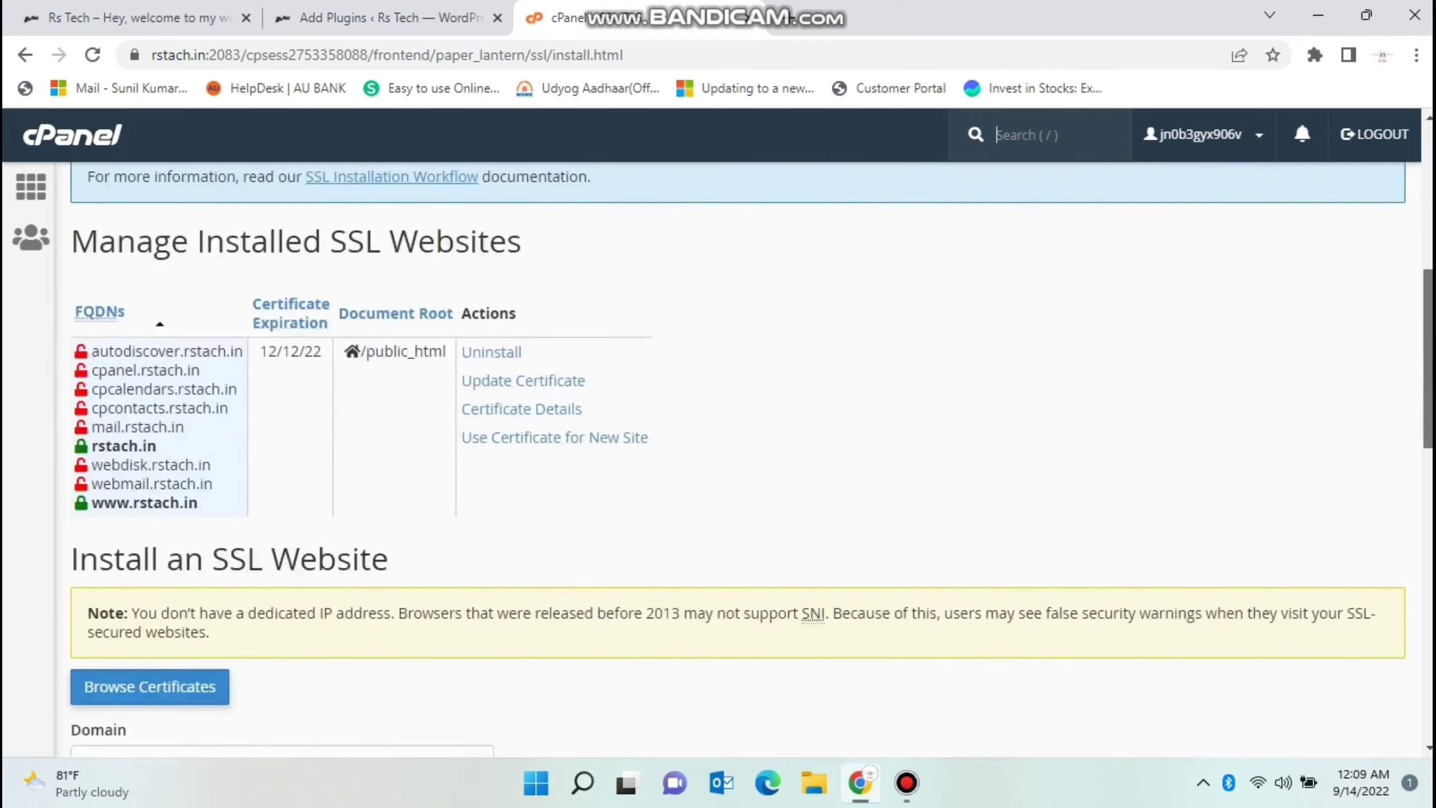
{"action": "scroll", "coordinate": [735, 458], "scroll_direction": "down", "scroll_amount": 4}
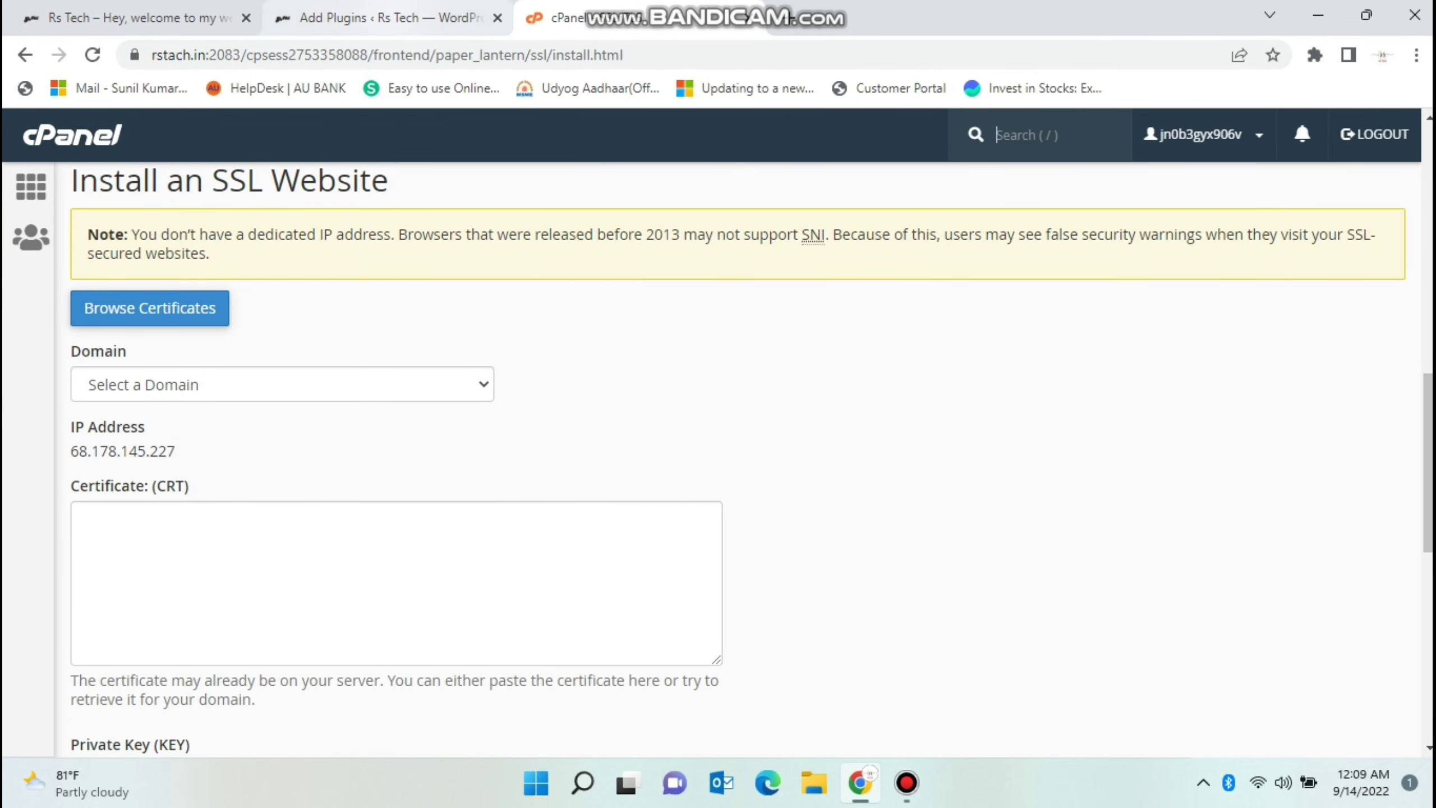
{"action": "left_click", "coordinate": [384, 17]}
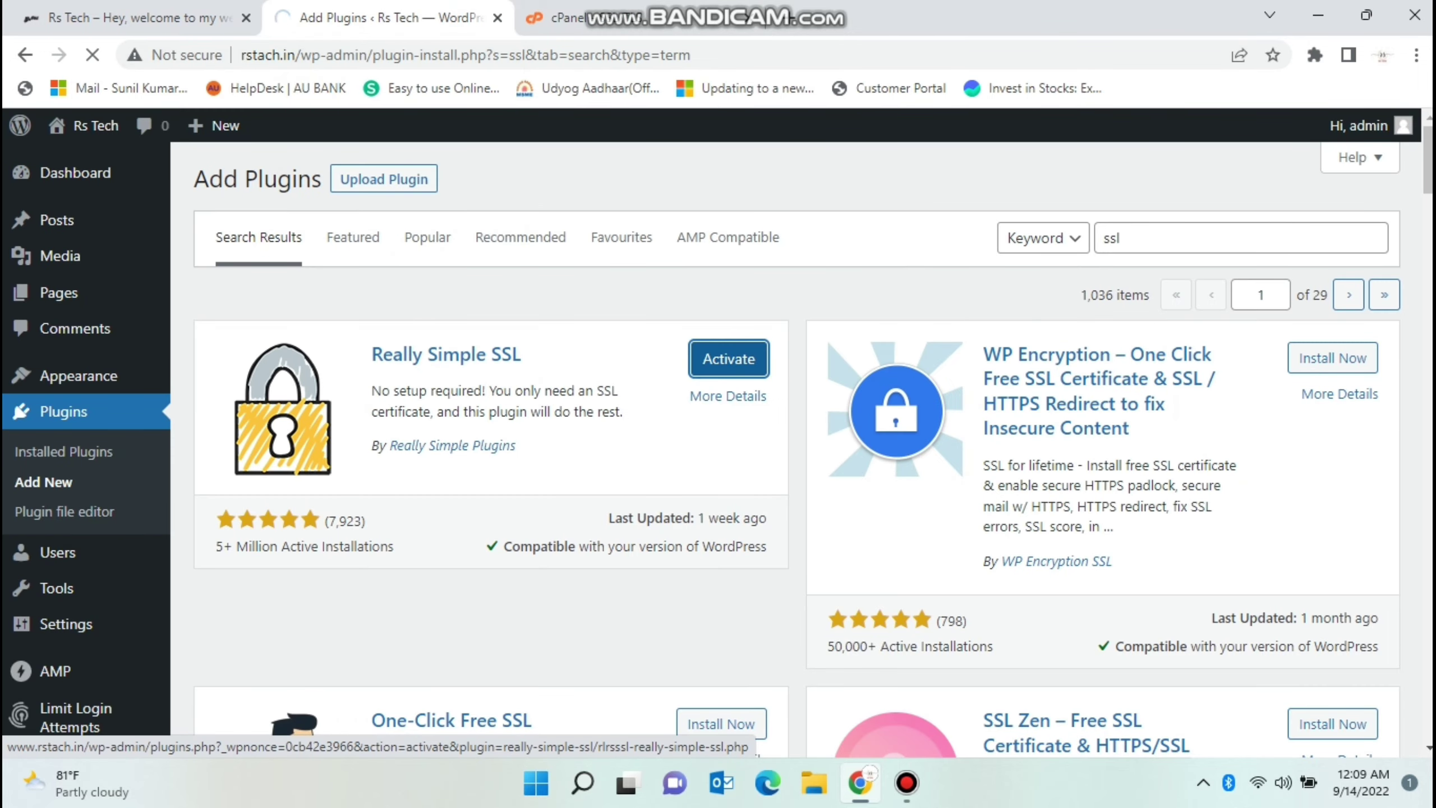
Activate Really Simple SSL, review its 65% settings page, and return to the cPanel form.
{"action": "left_click", "coordinate": [729, 359]}
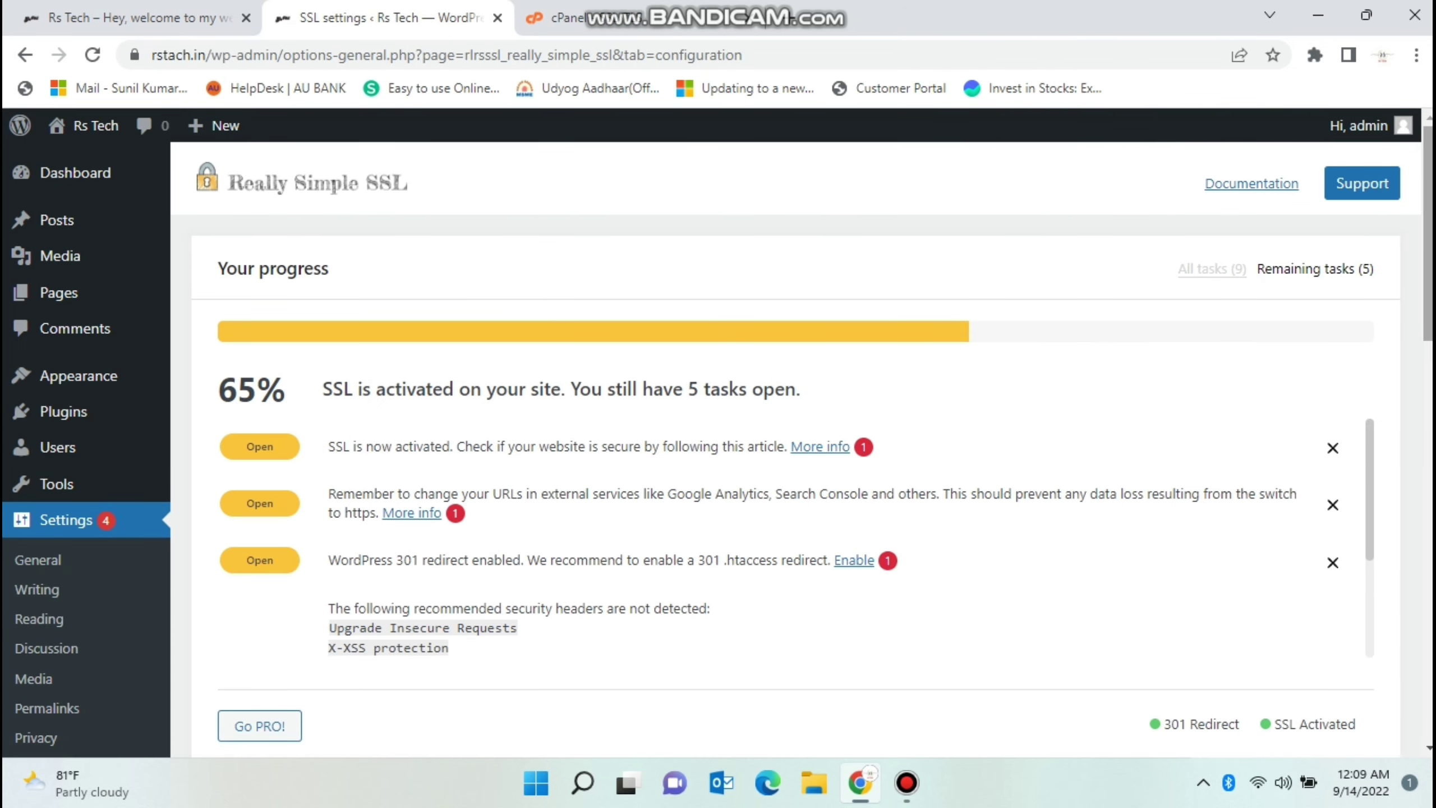
{"action": "scroll", "coordinate": [718, 441], "scroll_direction": "down", "scroll_amount": 5}
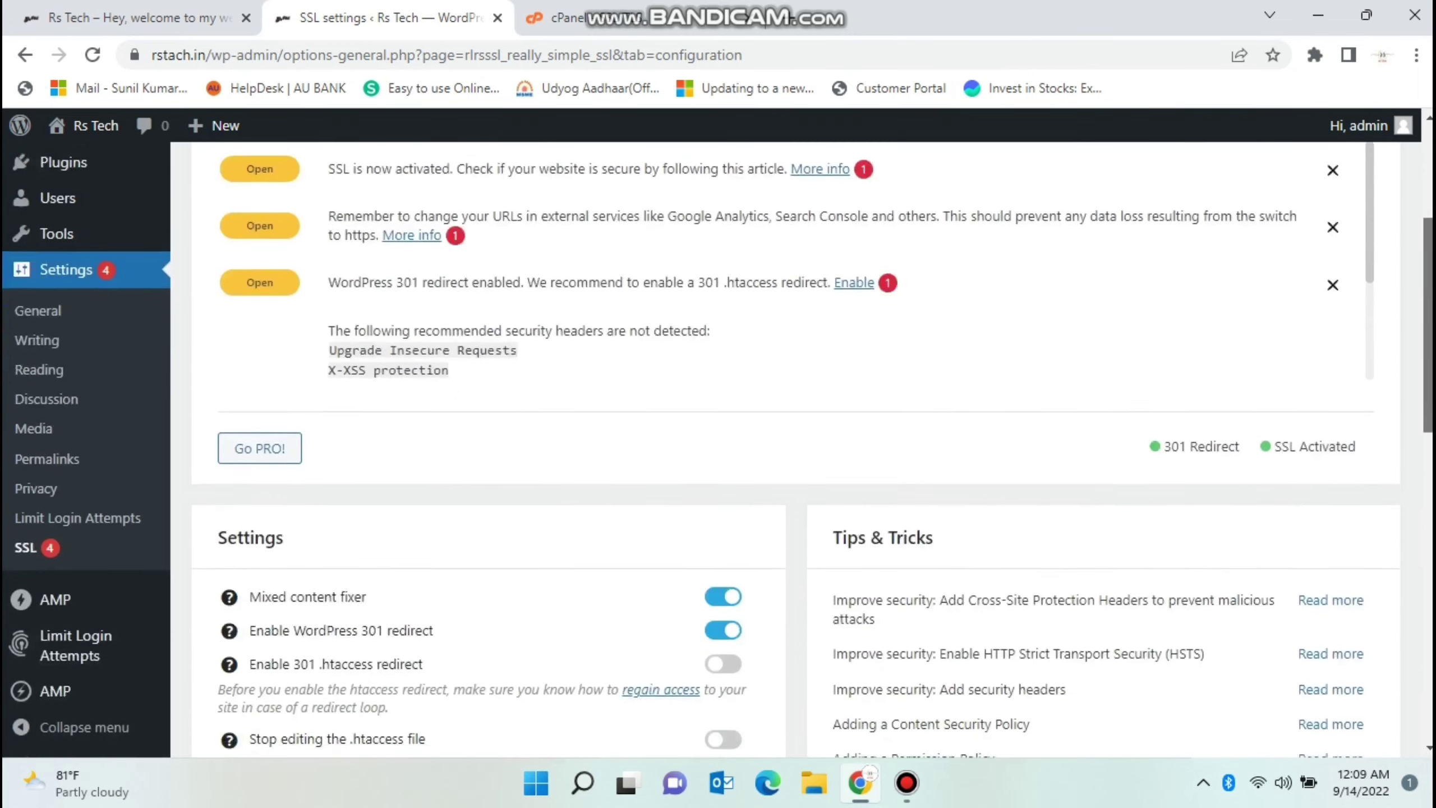
{"action": "scroll", "coordinate": [718, 441], "scroll_direction": "down", "scroll_amount": 7}
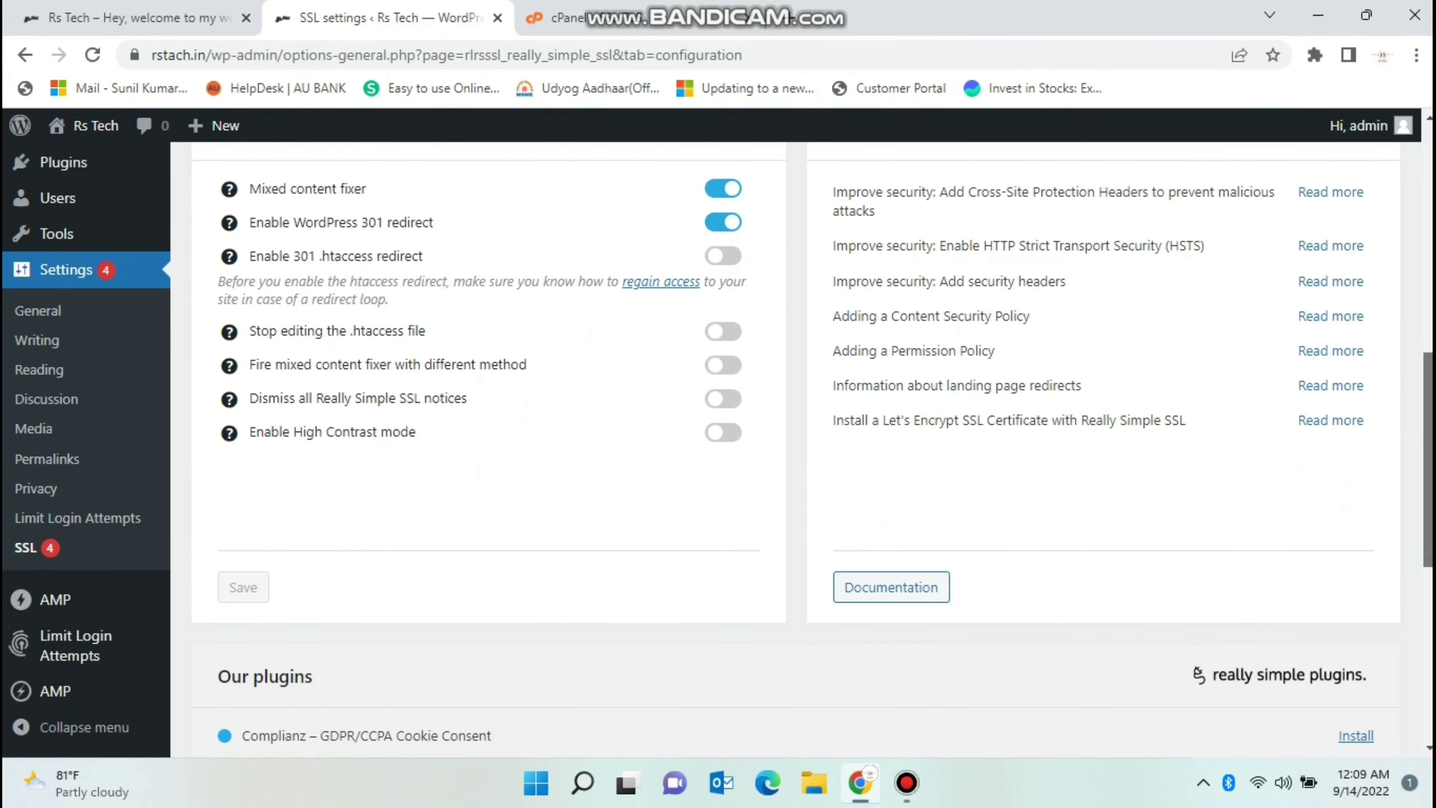
{"action": "scroll", "coordinate": [718, 441], "scroll_direction": "down", "scroll_amount": 3}
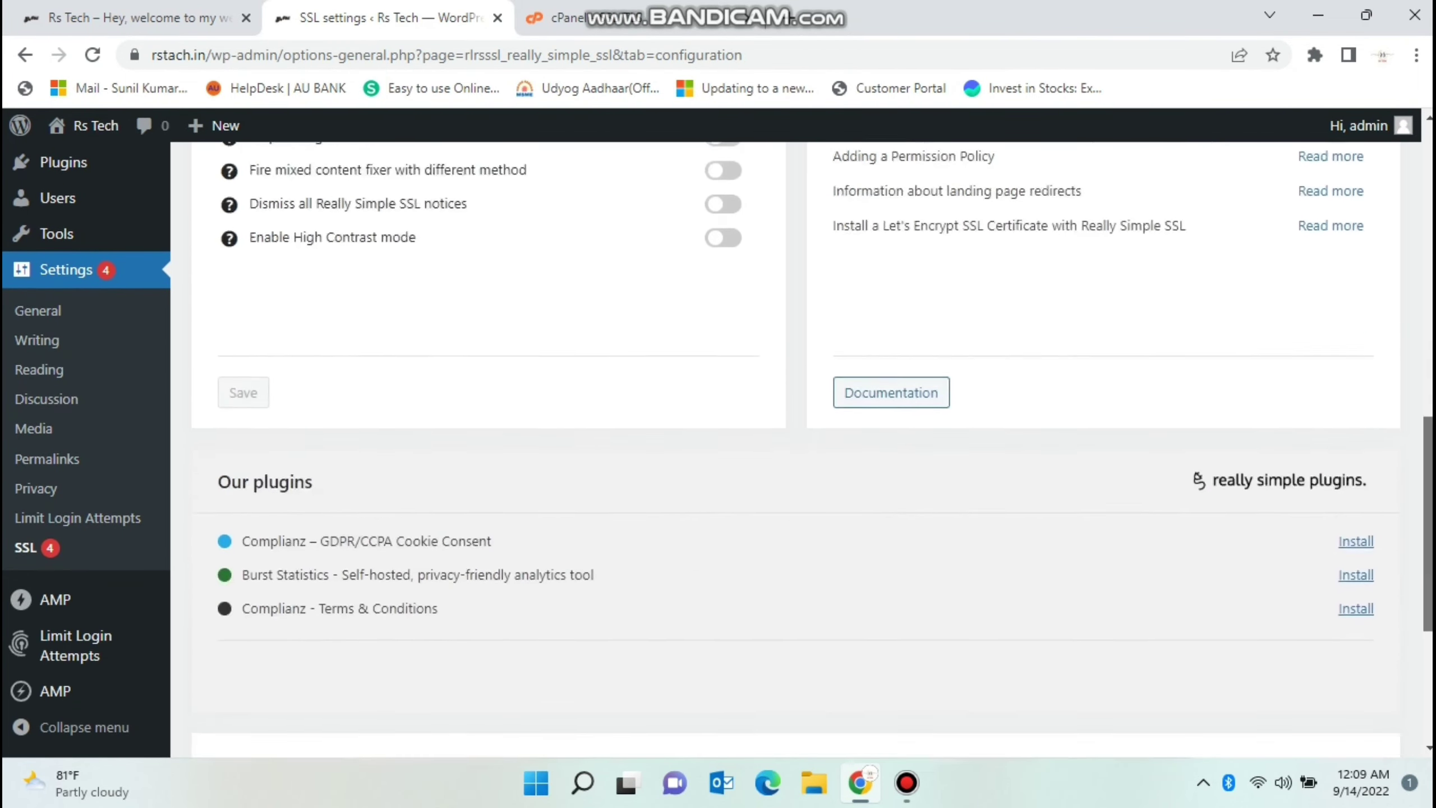
{"action": "scroll", "coordinate": [718, 442], "scroll_direction": "down", "scroll_amount": 1}
{"action": "scroll", "coordinate": [812, 447], "scroll_direction": "down", "scroll_amount": 5}
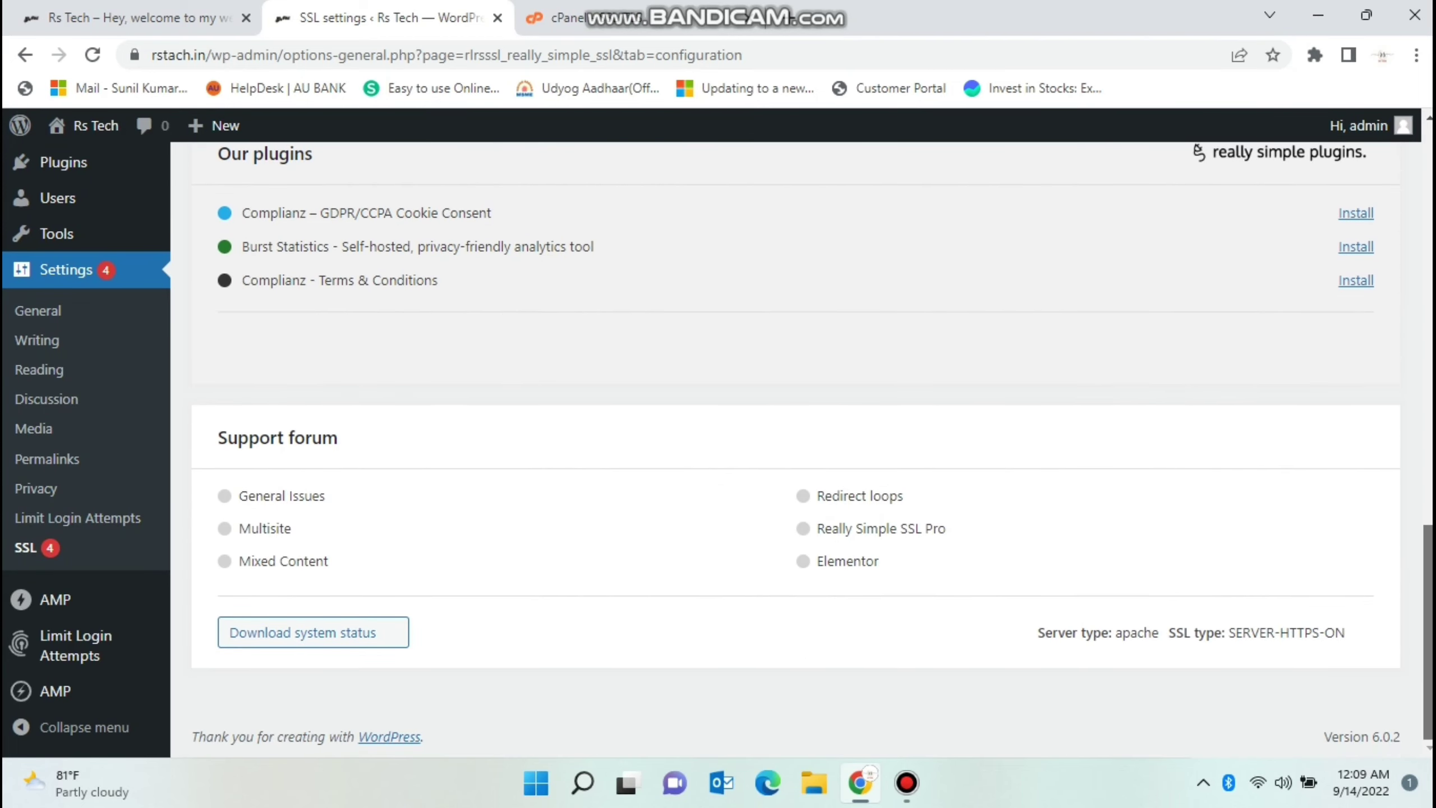
{"action": "scroll", "coordinate": [811, 447], "scroll_direction": "up", "scroll_amount": 20}
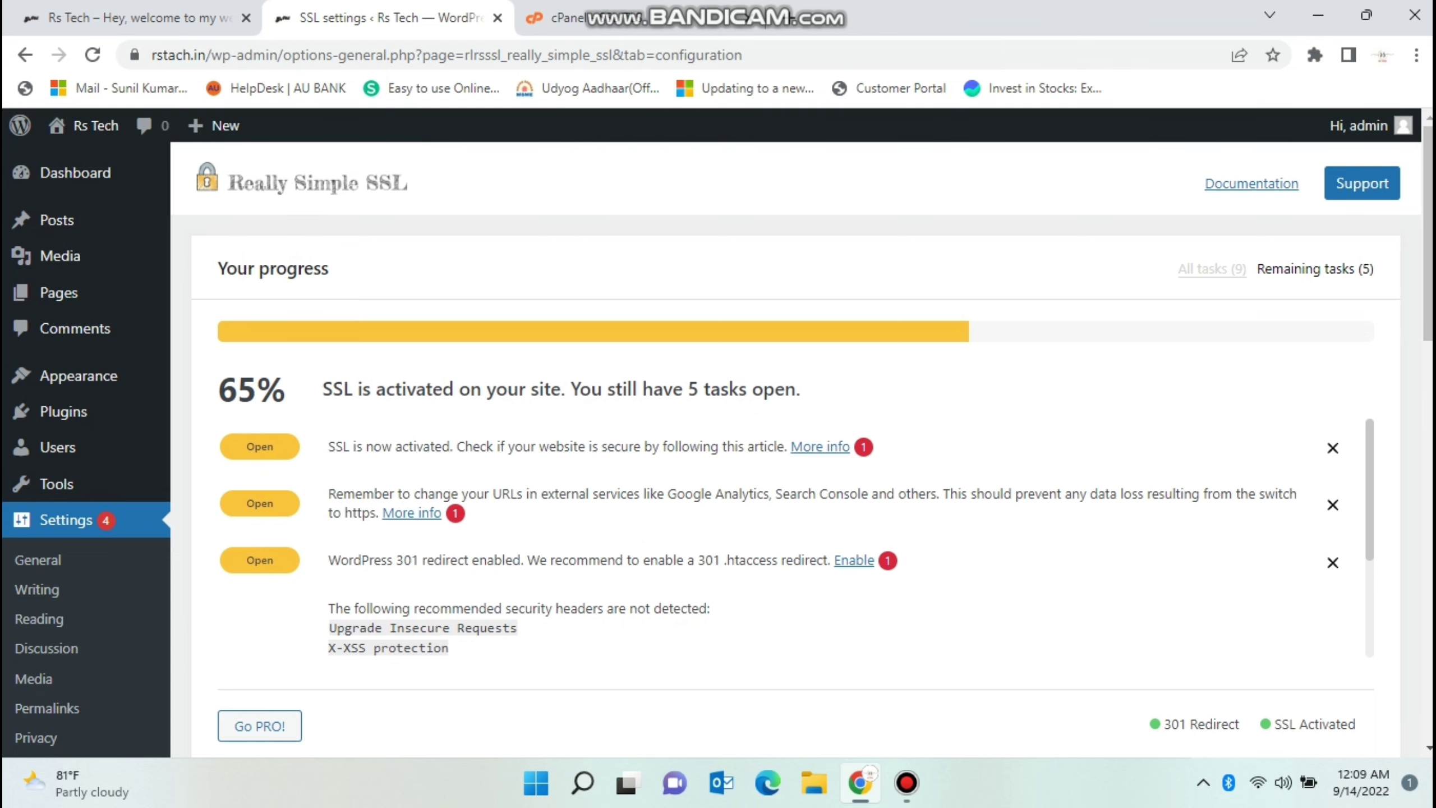
{"action": "left_click", "coordinate": [558, 18]}
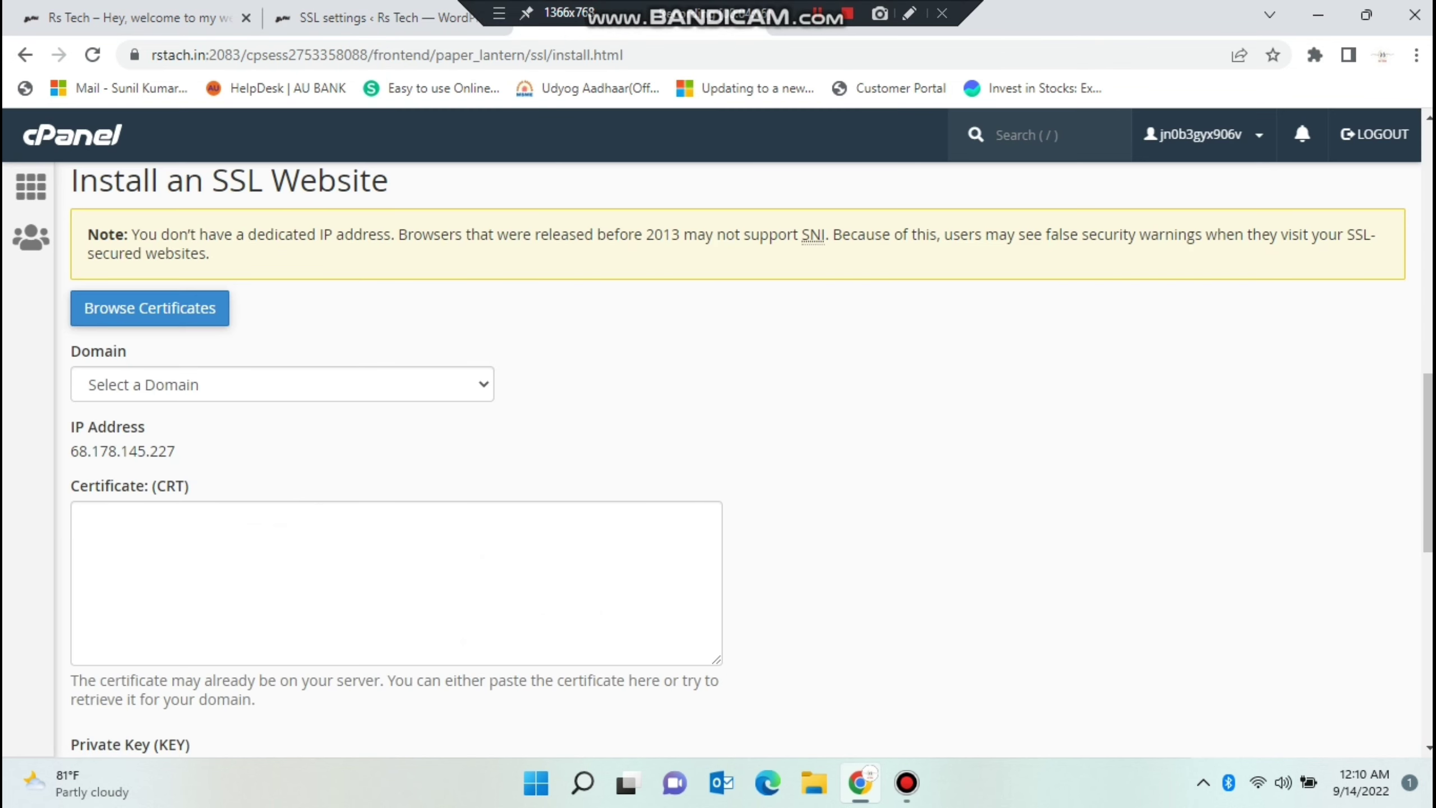
Choose rstach.in with its subdomains as the domain and focus the Certificate box.
{"action": "key", "text": "ctrl+shift+Tab"}
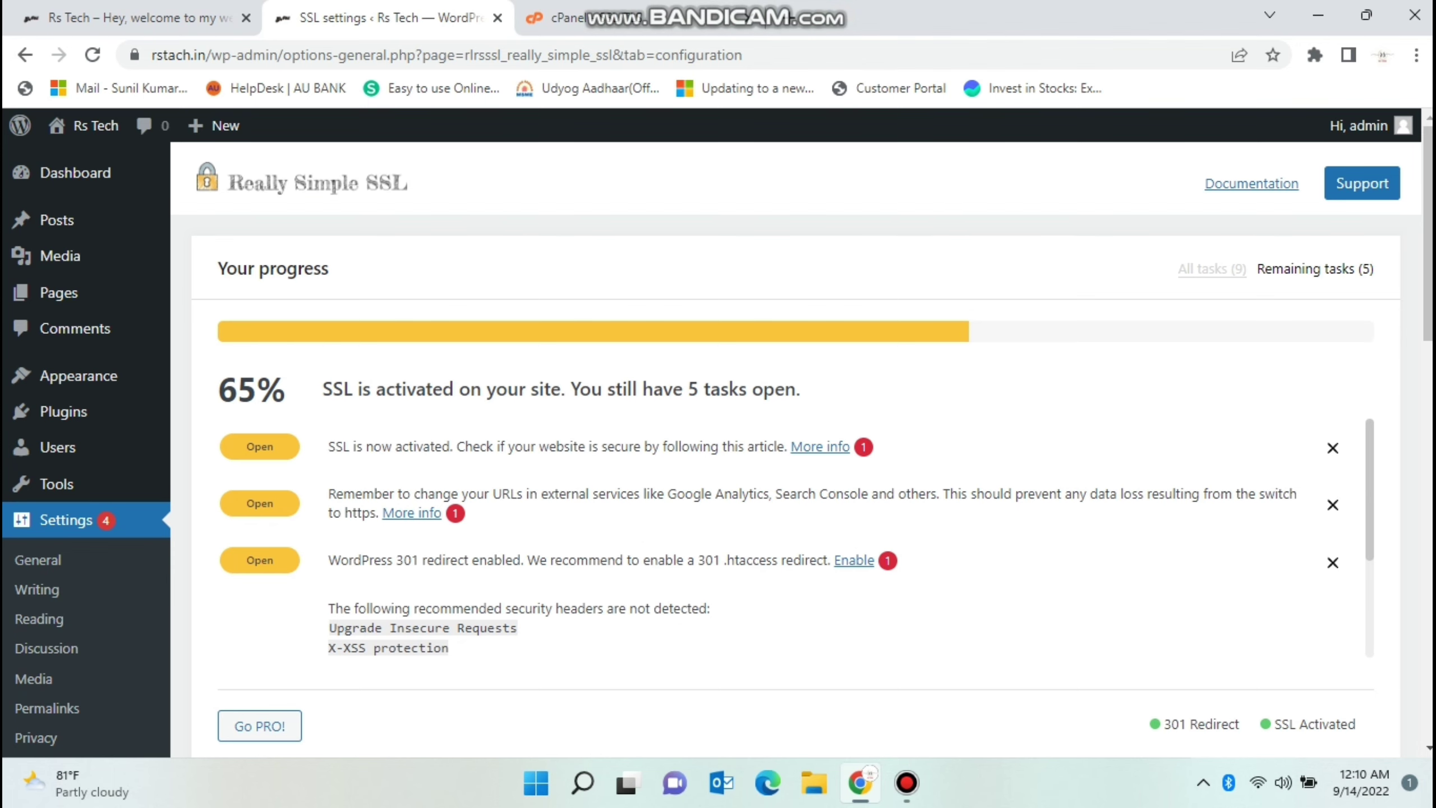
{"action": "right_click", "coordinate": [1094, 357]}
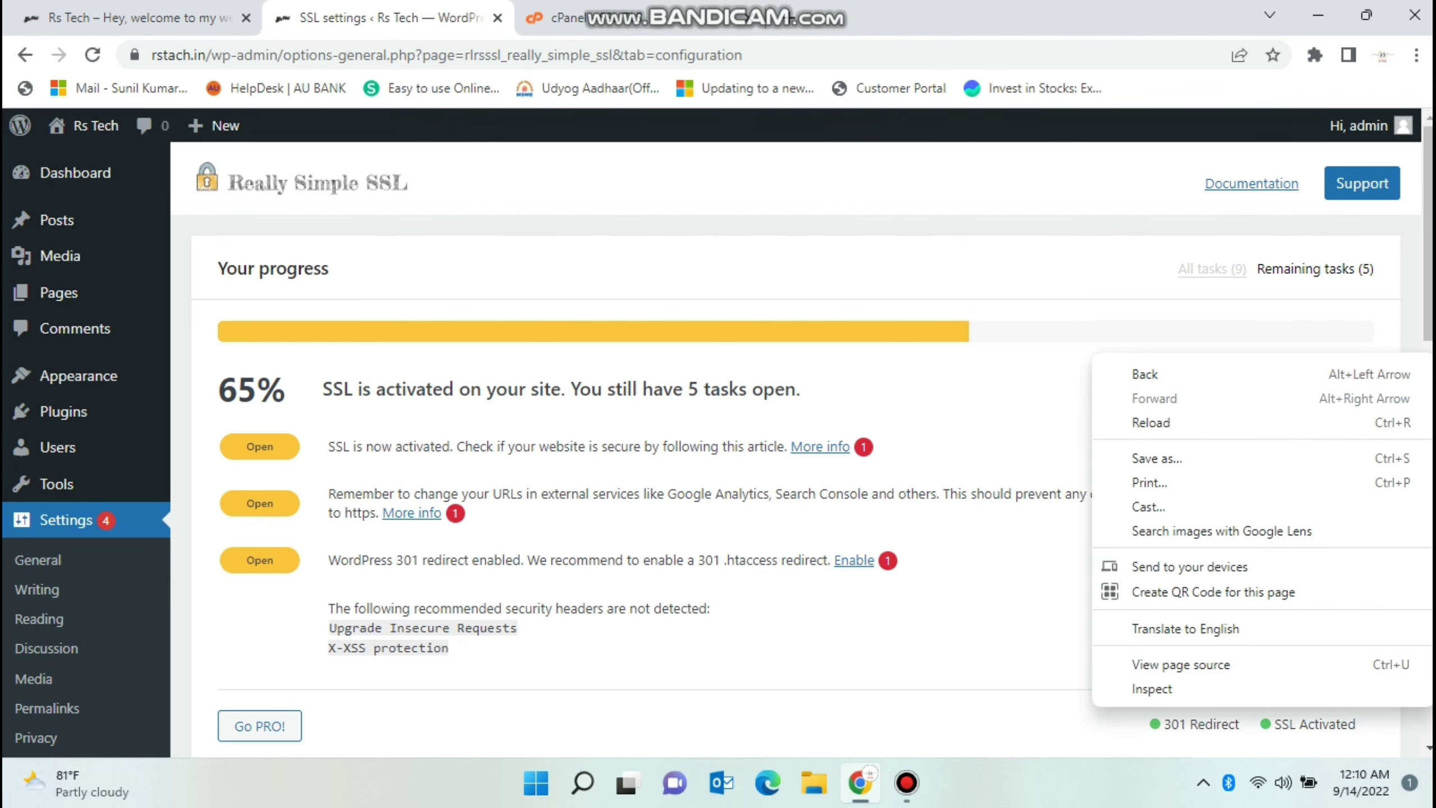
{"action": "key", "text": "ctrl+Tab"}
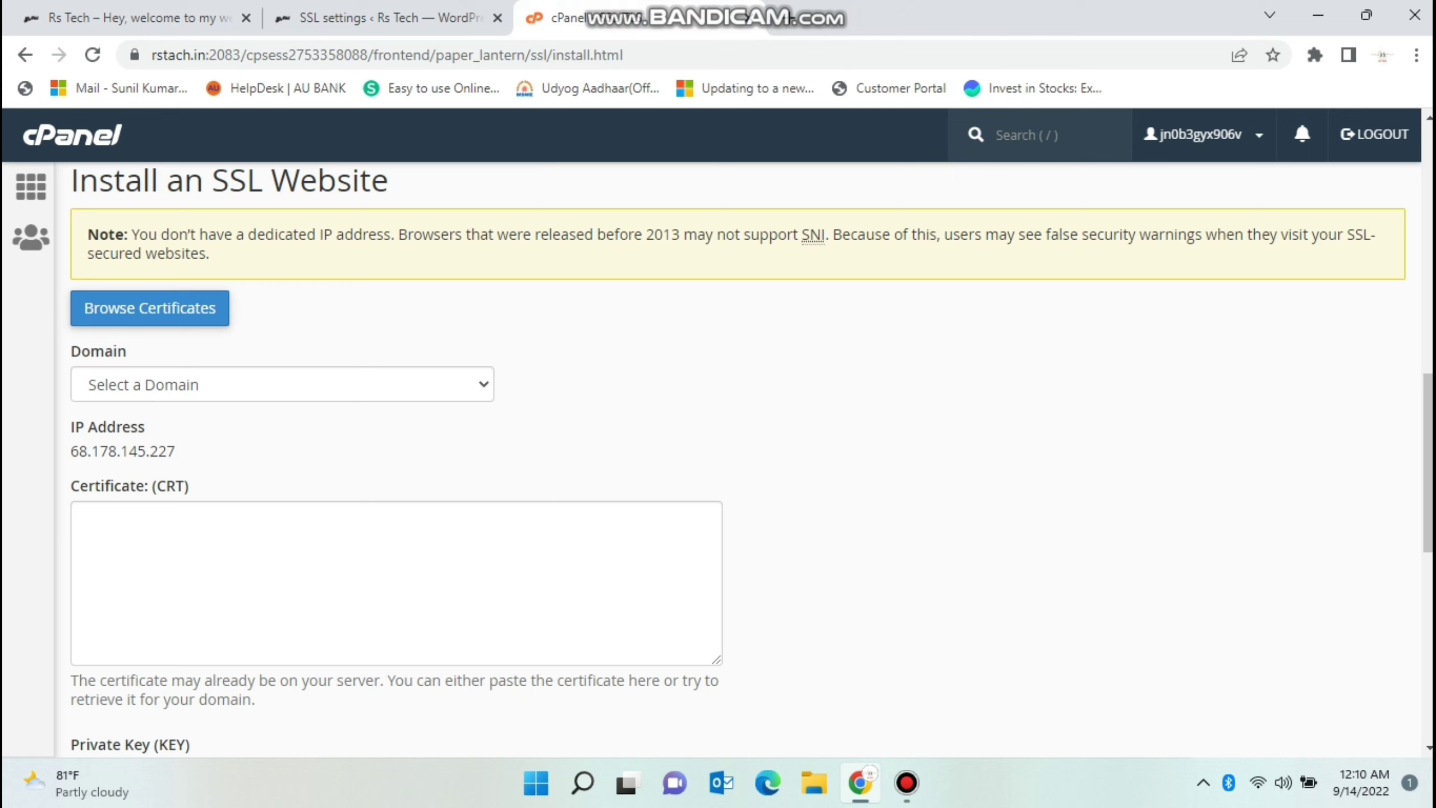
{"action": "left_click", "coordinate": [282, 384]}
{"action": "left_click", "coordinate": [130, 431]}
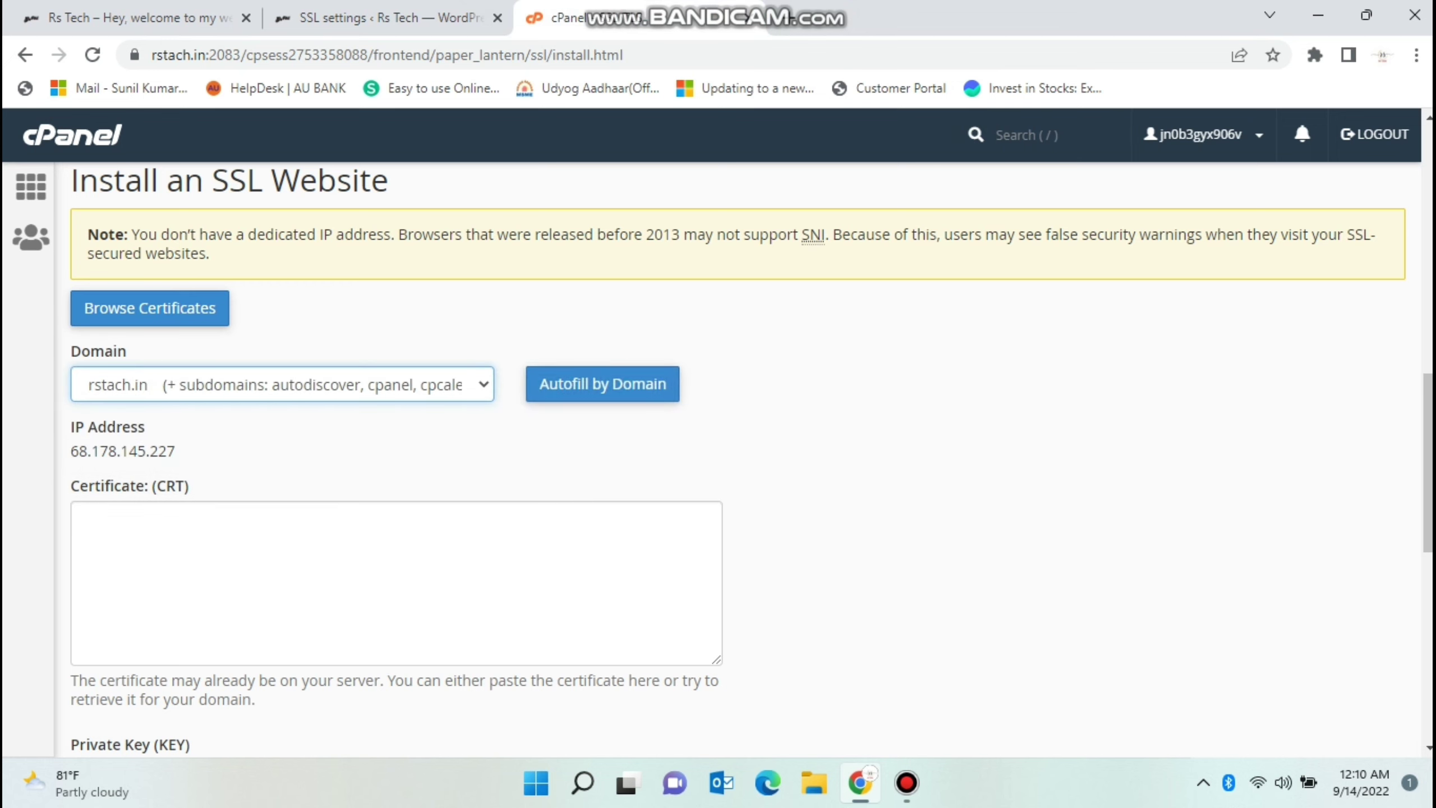
{"action": "left_click_drag", "start_coordinate": [80, 485], "coordinate": [151, 485]}
{"action": "left_click", "coordinate": [85, 515]}
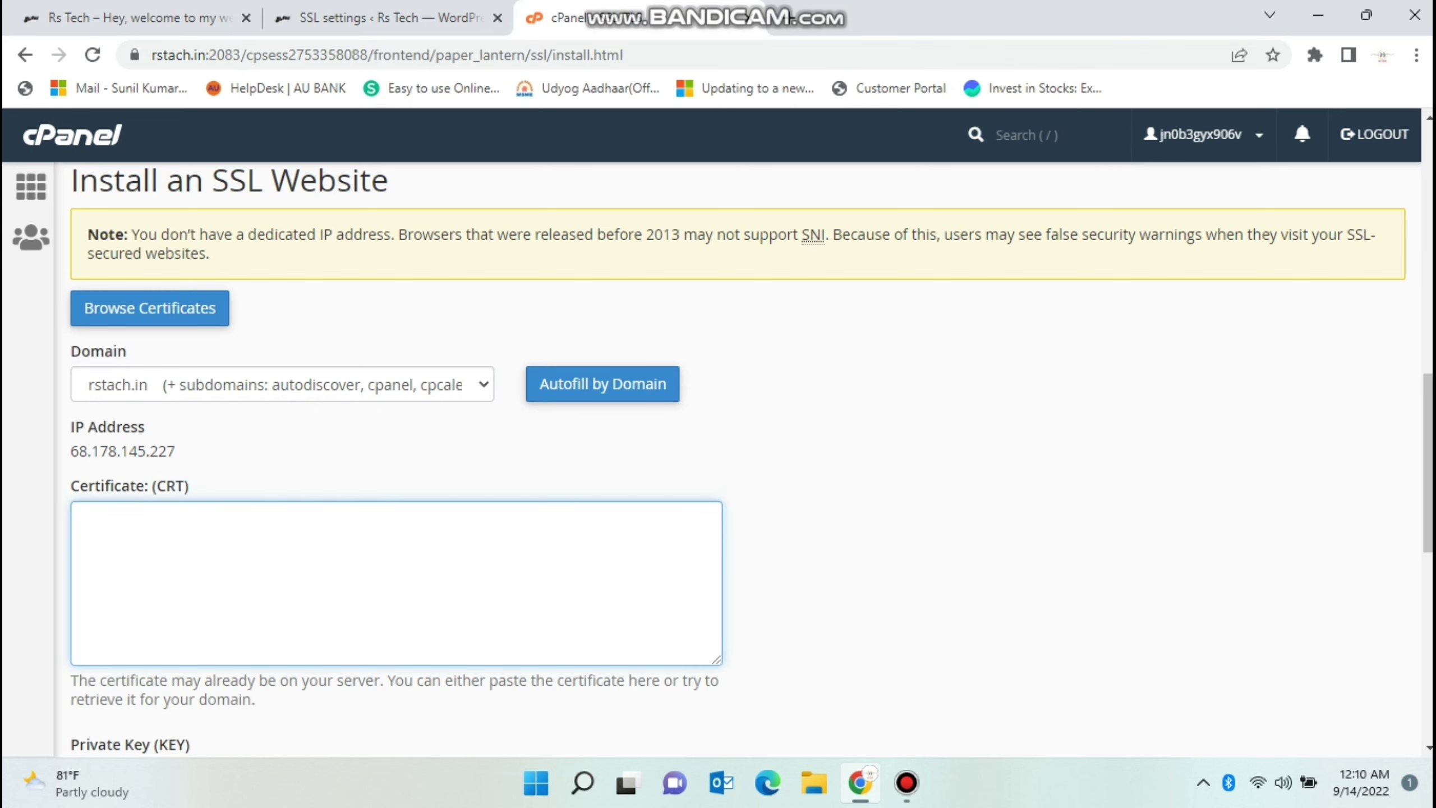
Alternate between Really Simple SSL settings and the Private Key field, scrolling down to CABUNDLE.
{"action": "left_click", "coordinate": [384, 17]}
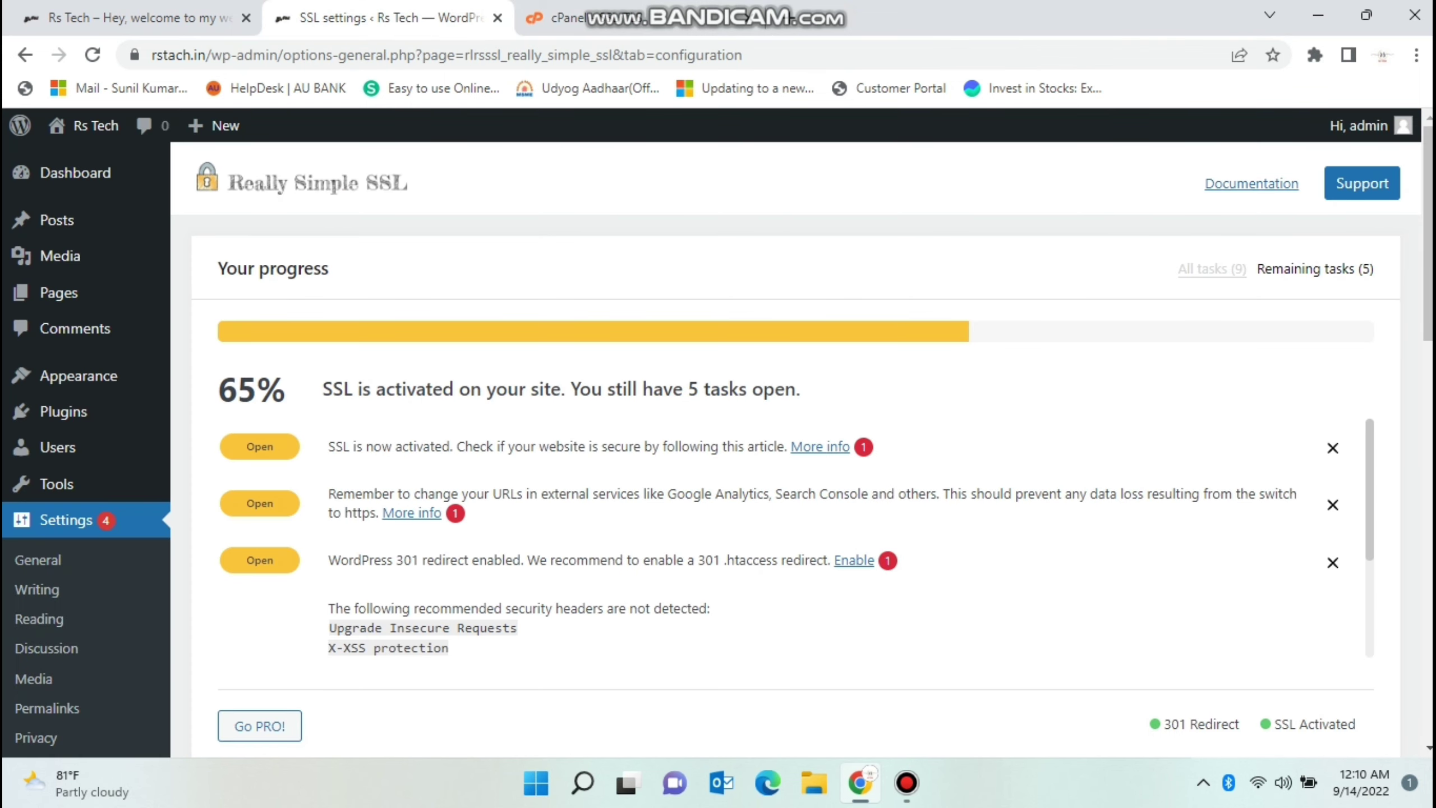
{"action": "key", "text": "ctrl+Tab"}
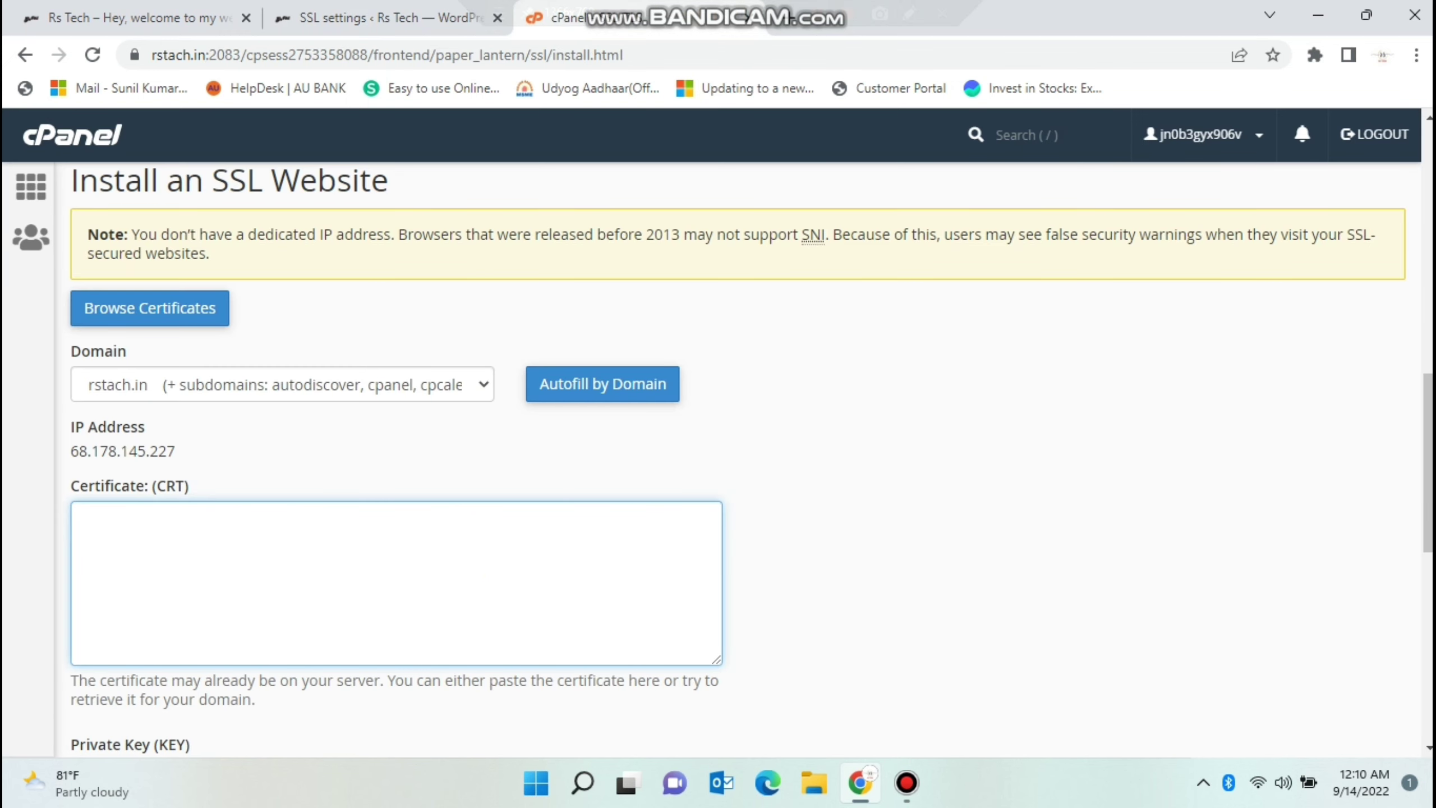
{"action": "scroll", "coordinate": [749, 460], "scroll_direction": "down", "scroll_amount": 5}
{"action": "left_click", "coordinate": [85, 495]}
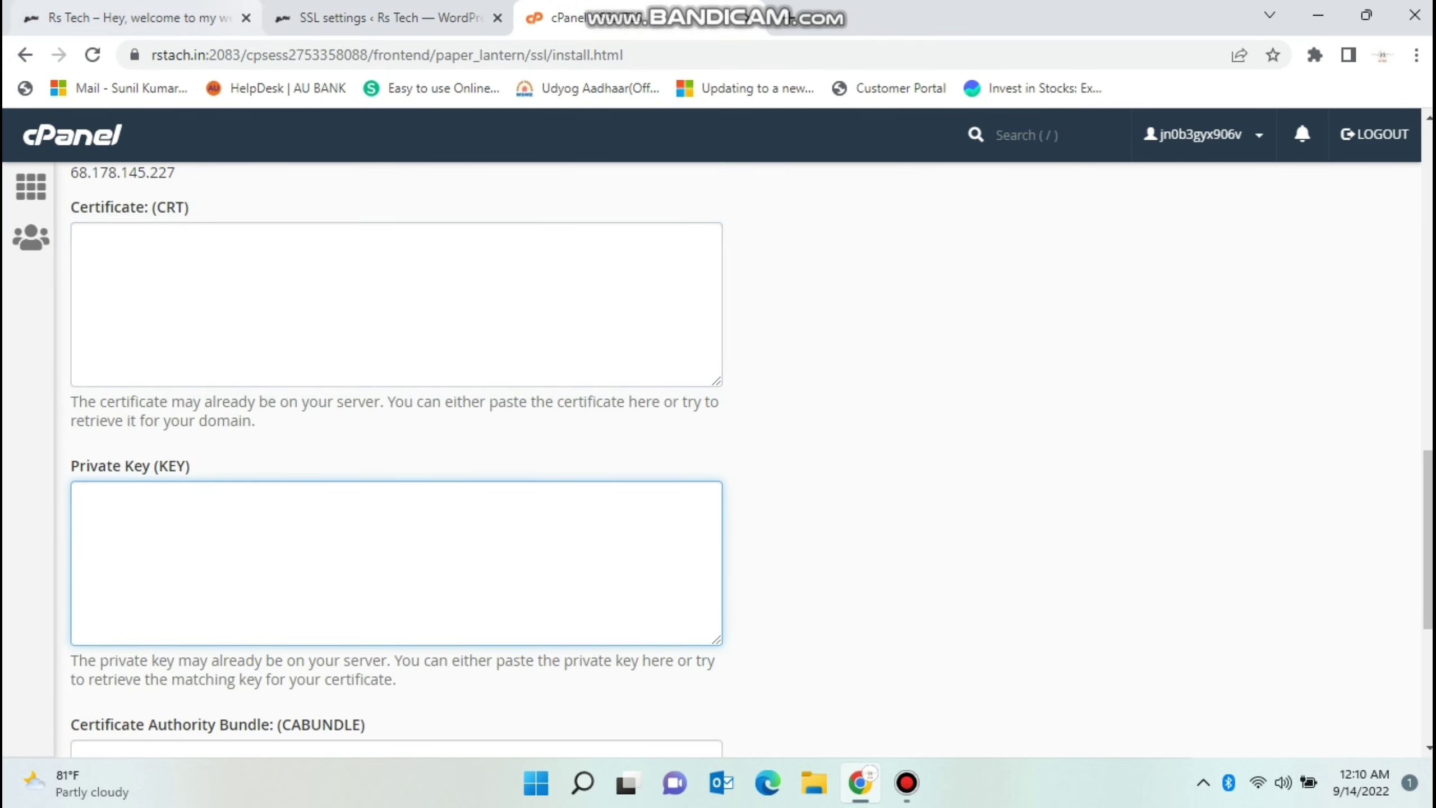
{"action": "left_click", "coordinate": [384, 18]}
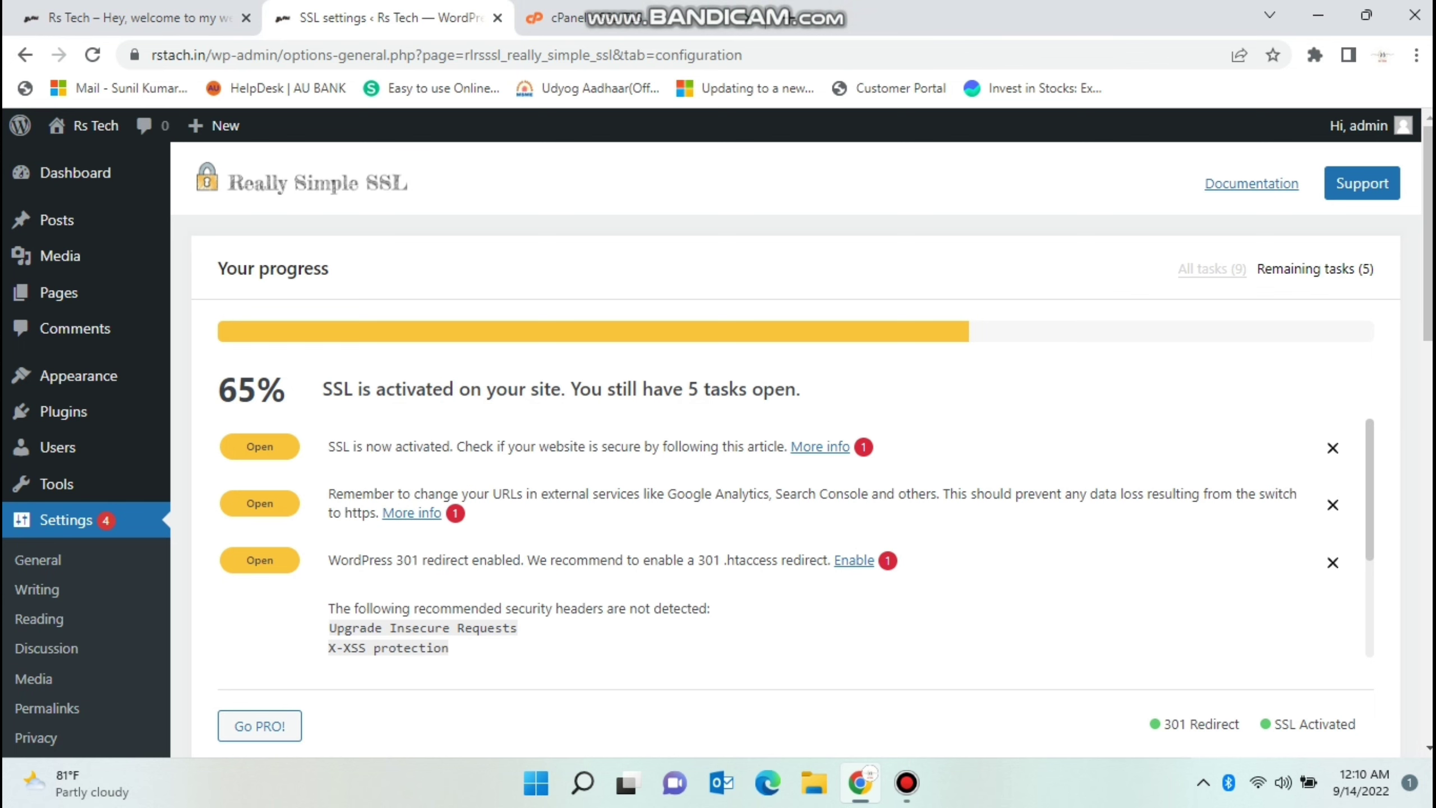
{"action": "key", "text": "ctrl+Tab"}
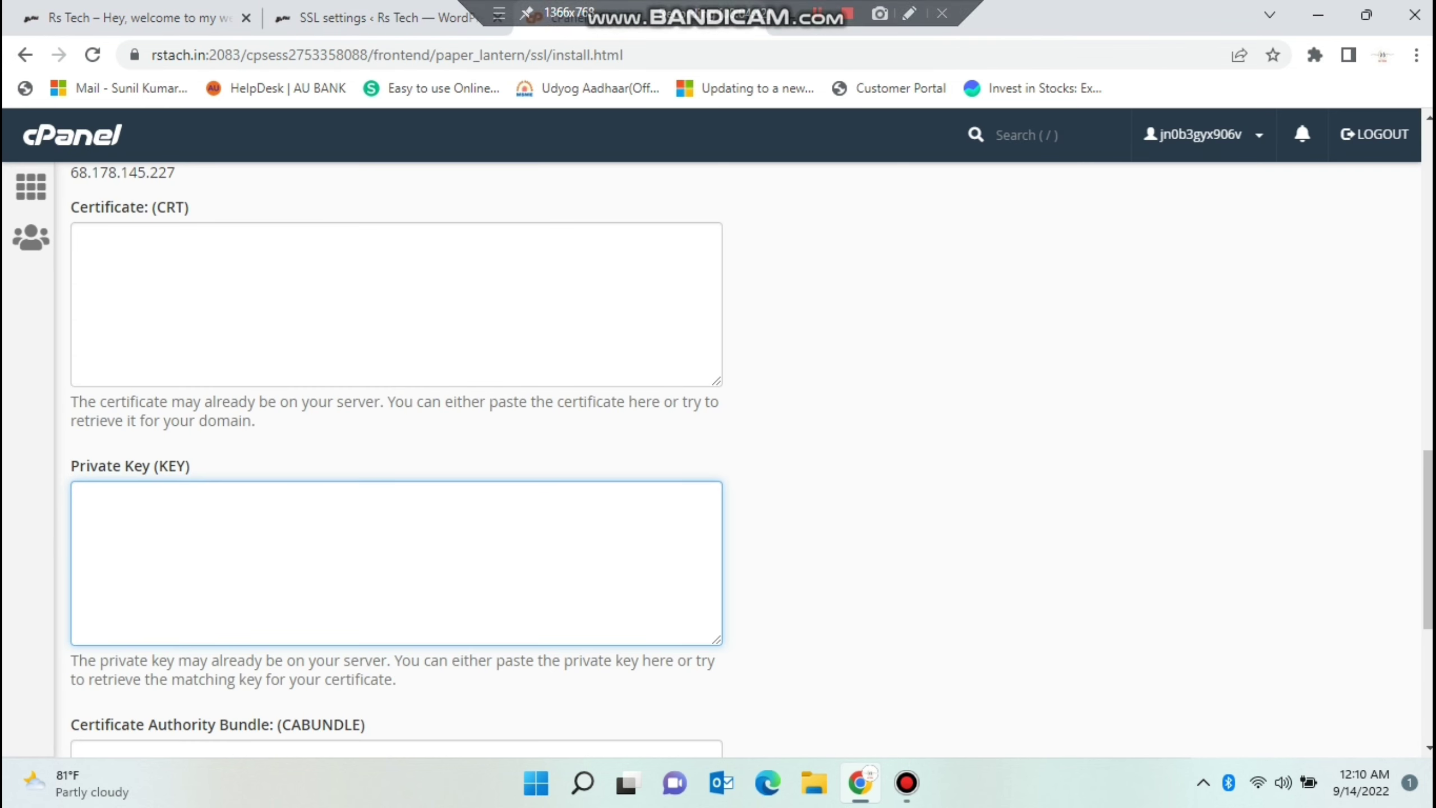
{"action": "key", "text": "ctrl+shift+Tab"}
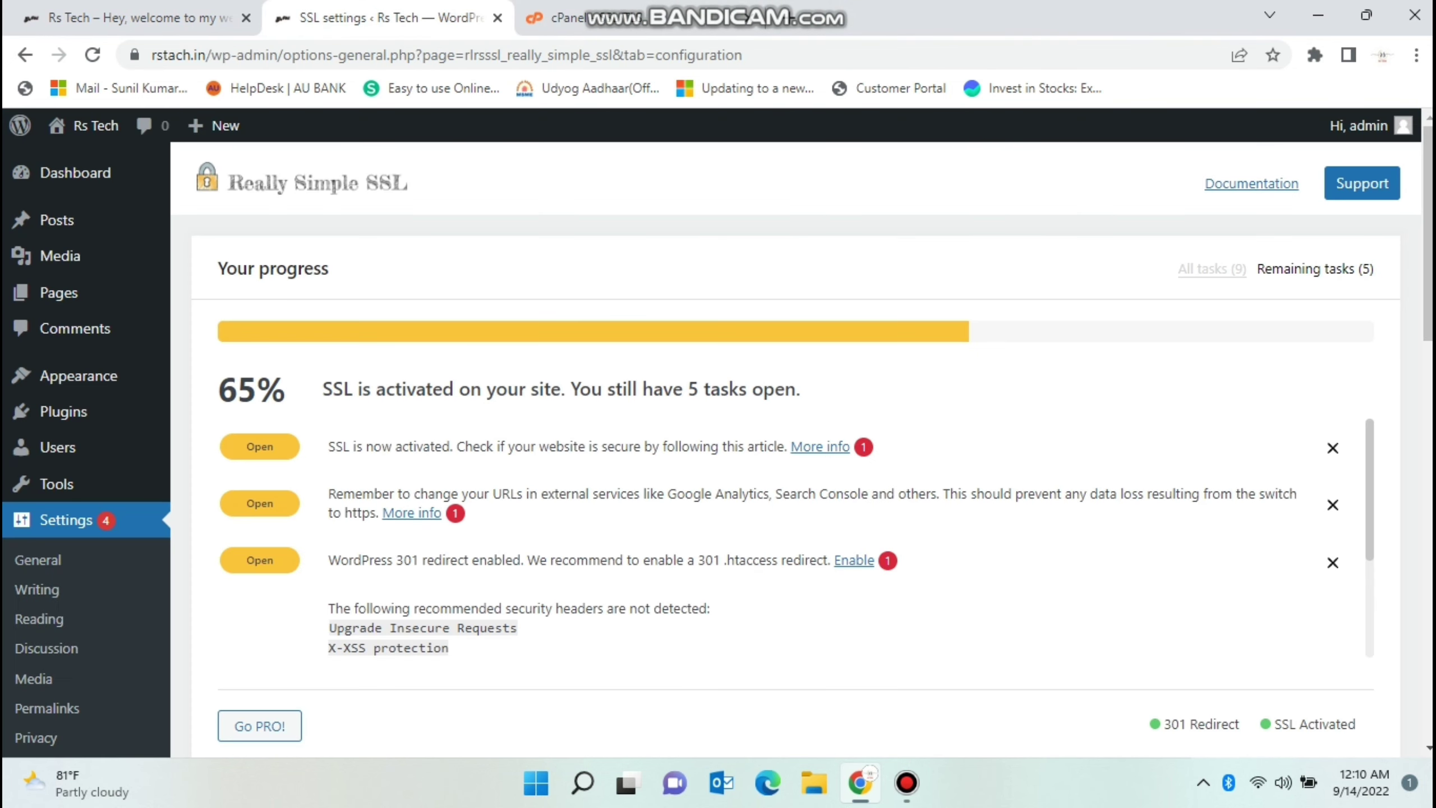
{"action": "key", "text": "ctrl+Tab"}
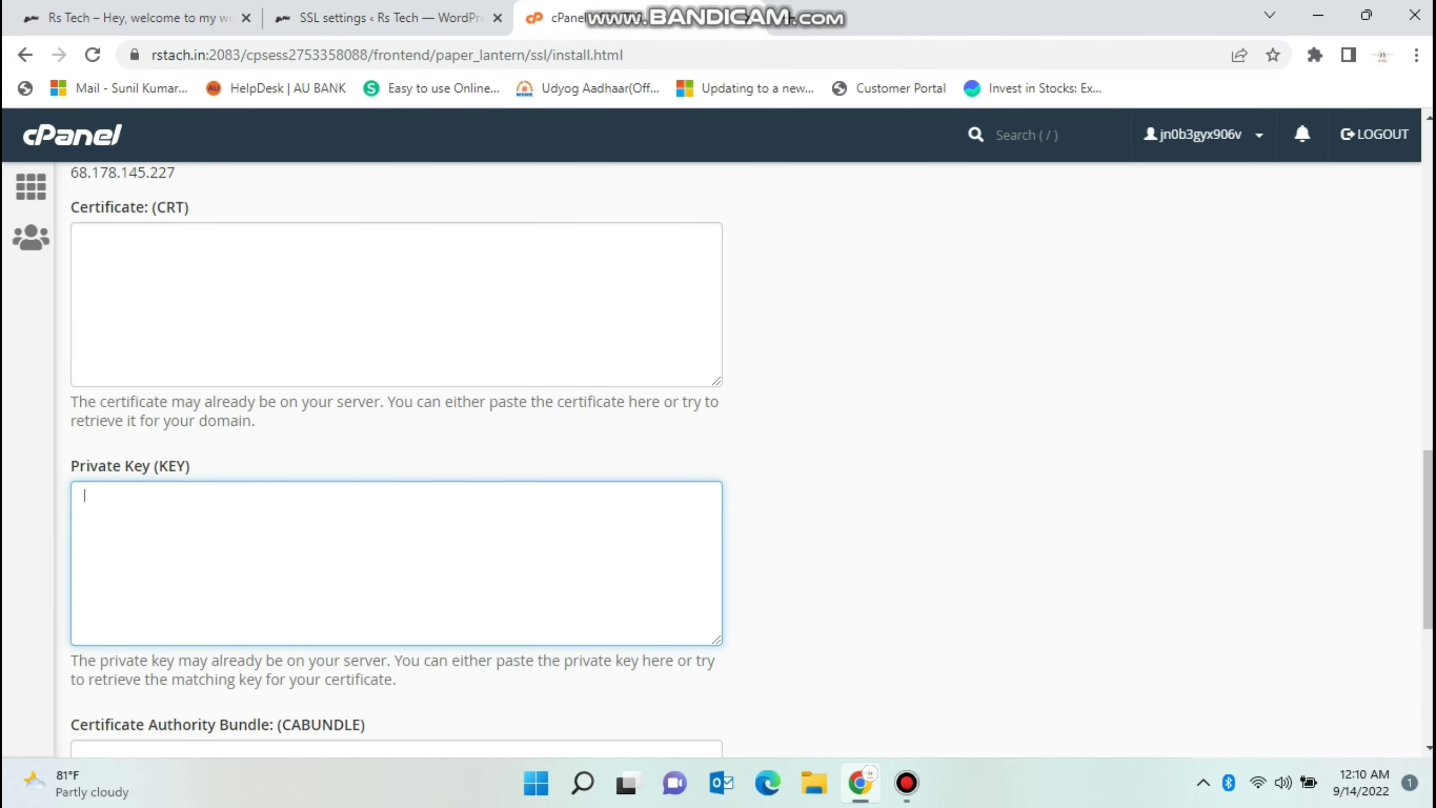
{"action": "key", "text": "ctrl+shift+Tab"}
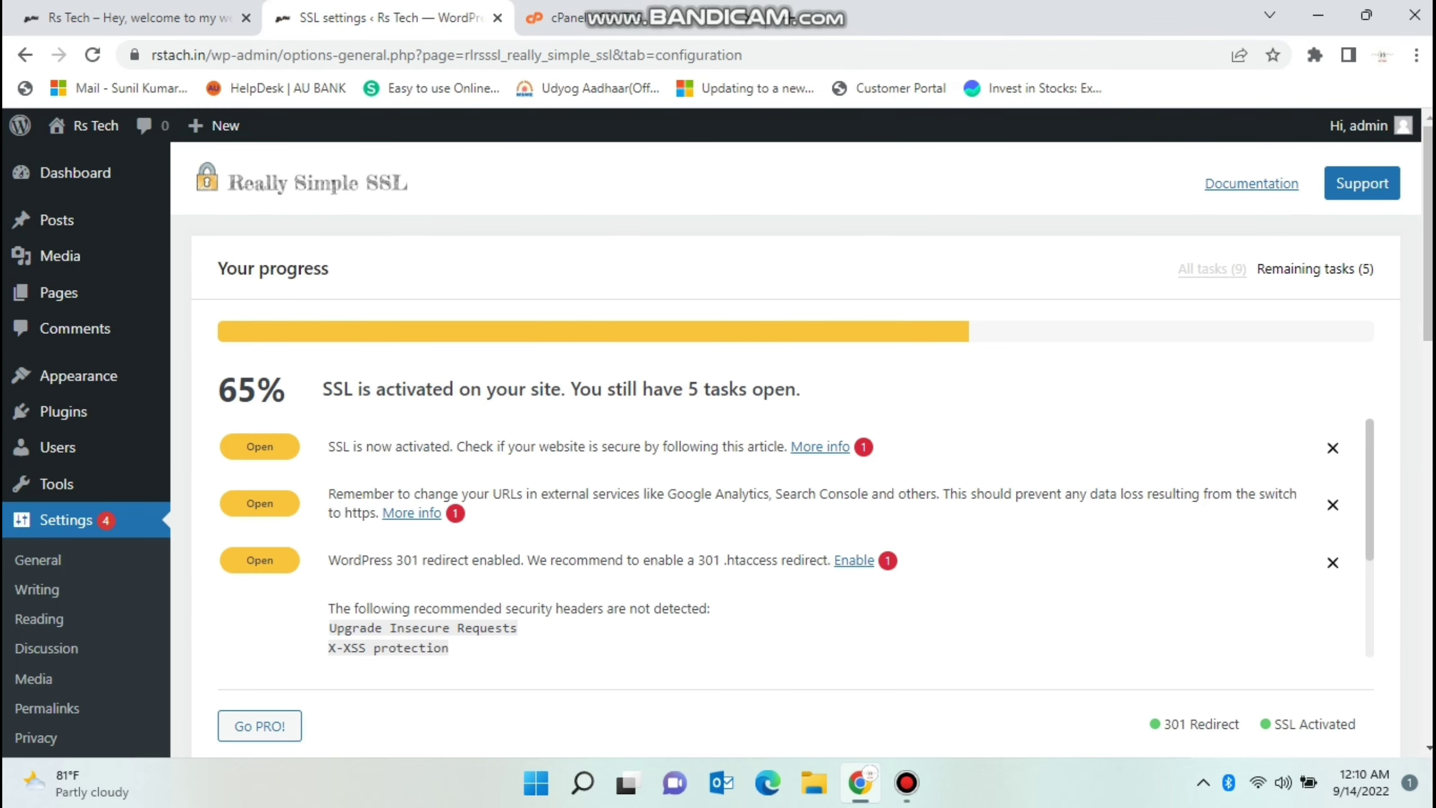
{"action": "key", "text": "ctrl+Tab"}
{"action": "scroll", "coordinate": [718, 453], "scroll_direction": "down", "scroll_amount": 5}
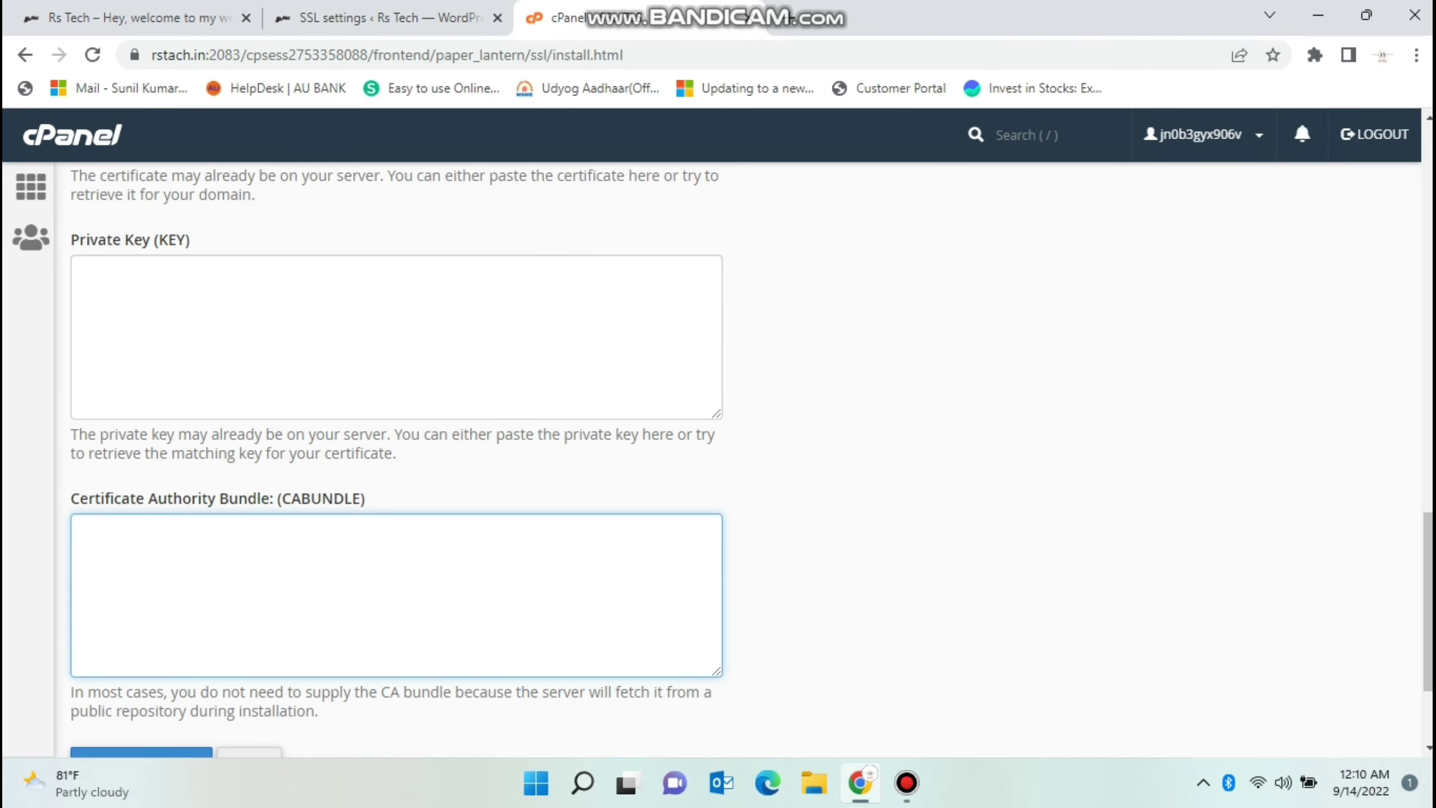
Scroll the cPanel form, then switch to and scroll the Really Simple SSL settings.
{"action": "scroll", "coordinate": [396, 424], "scroll_direction": "down", "scroll_amount": 3}
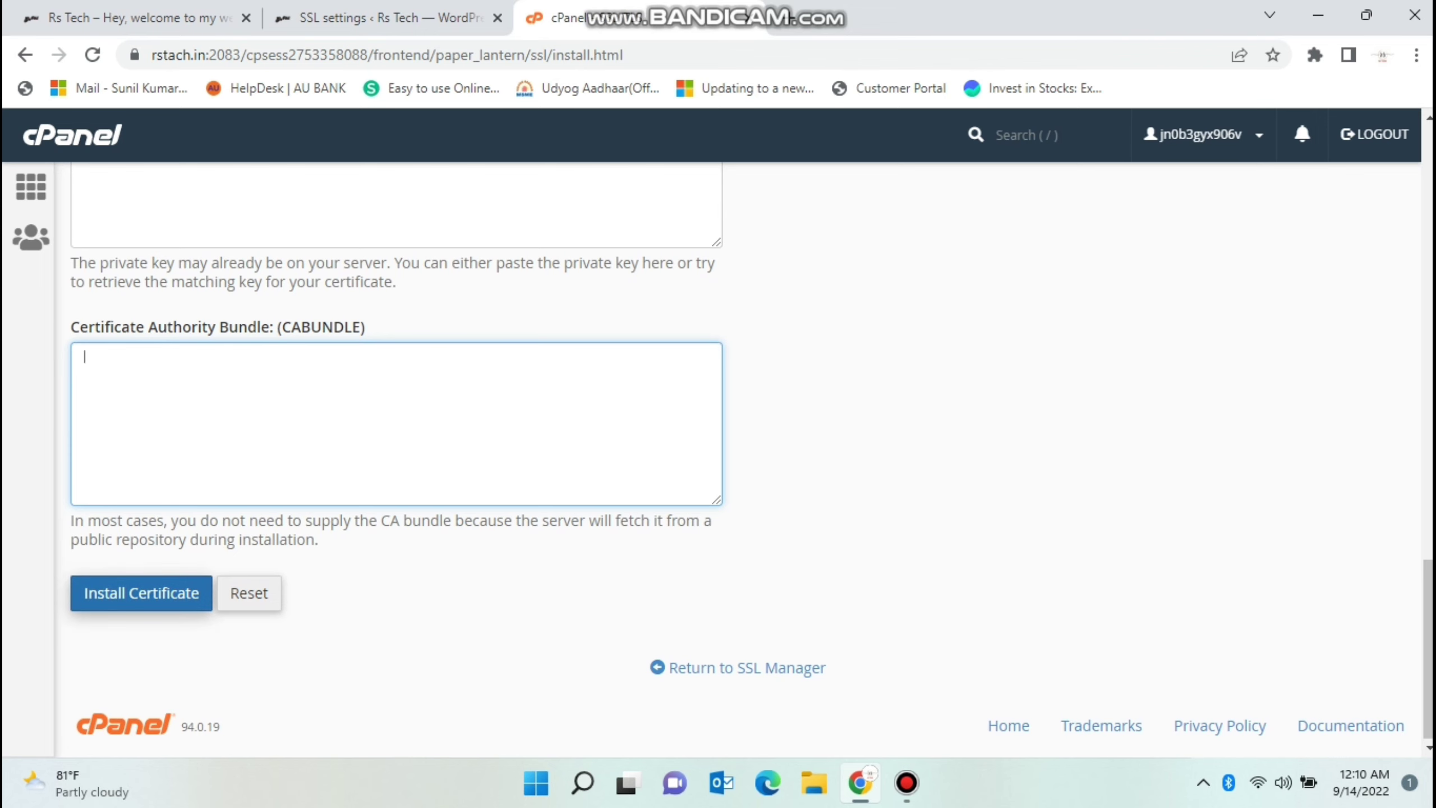
{"action": "scroll", "coordinate": [396, 453], "scroll_direction": "up", "scroll_amount": 5}
{"action": "key", "text": "ctrl+shift+Tab"}
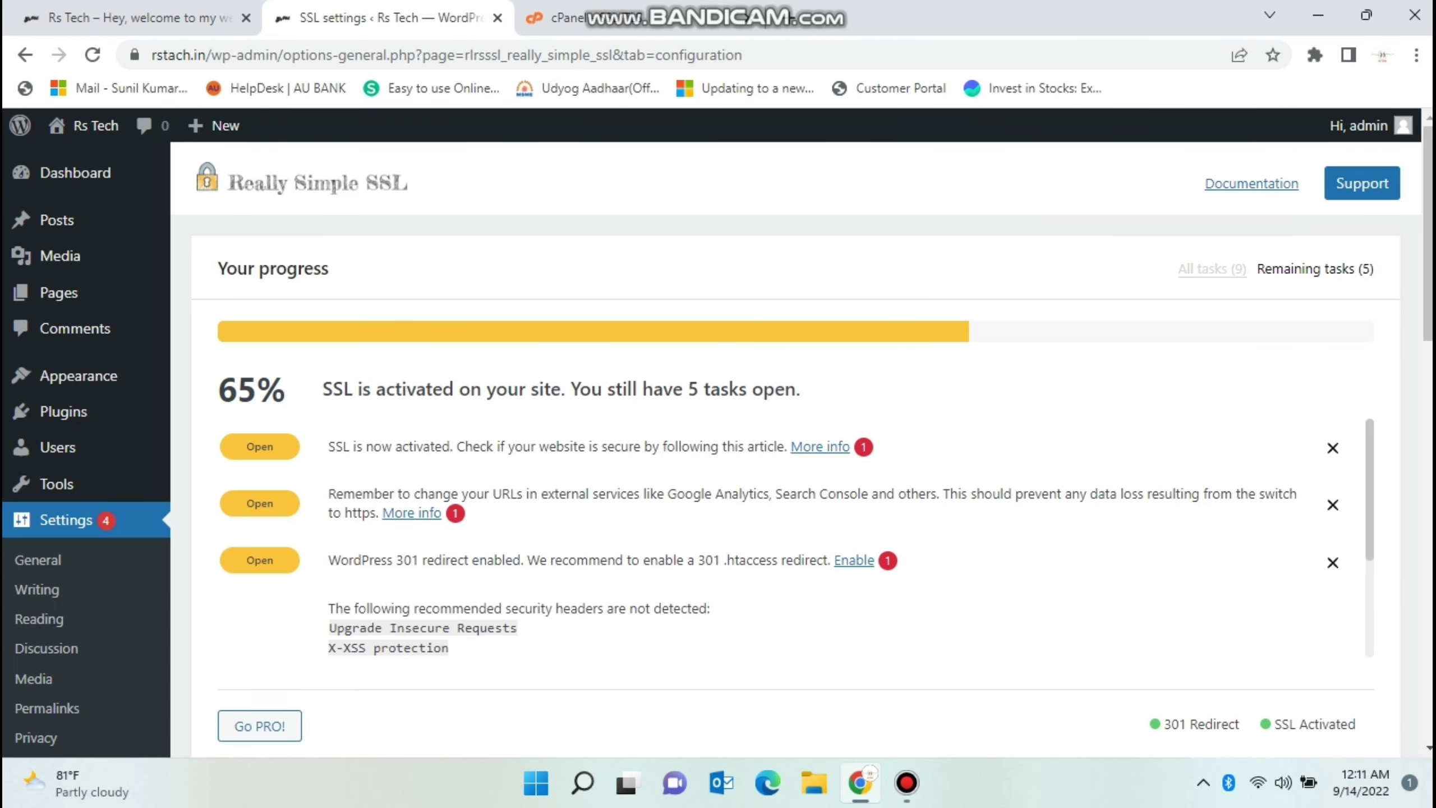
{"action": "scroll", "coordinate": [719, 452], "scroll_direction": "down", "scroll_amount": 2}
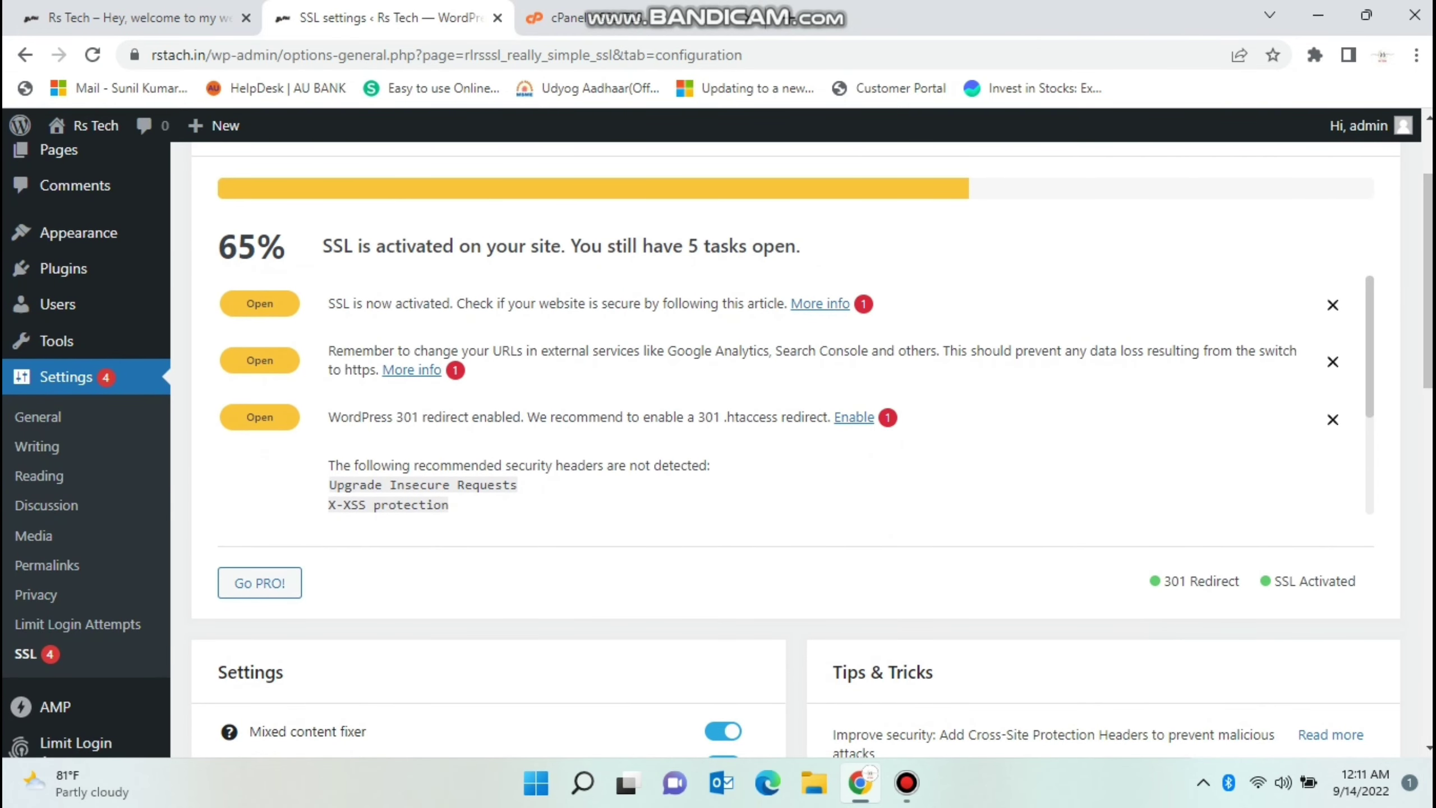
{"action": "scroll", "coordinate": [718, 450], "scroll_direction": "down", "scroll_amount": 1}
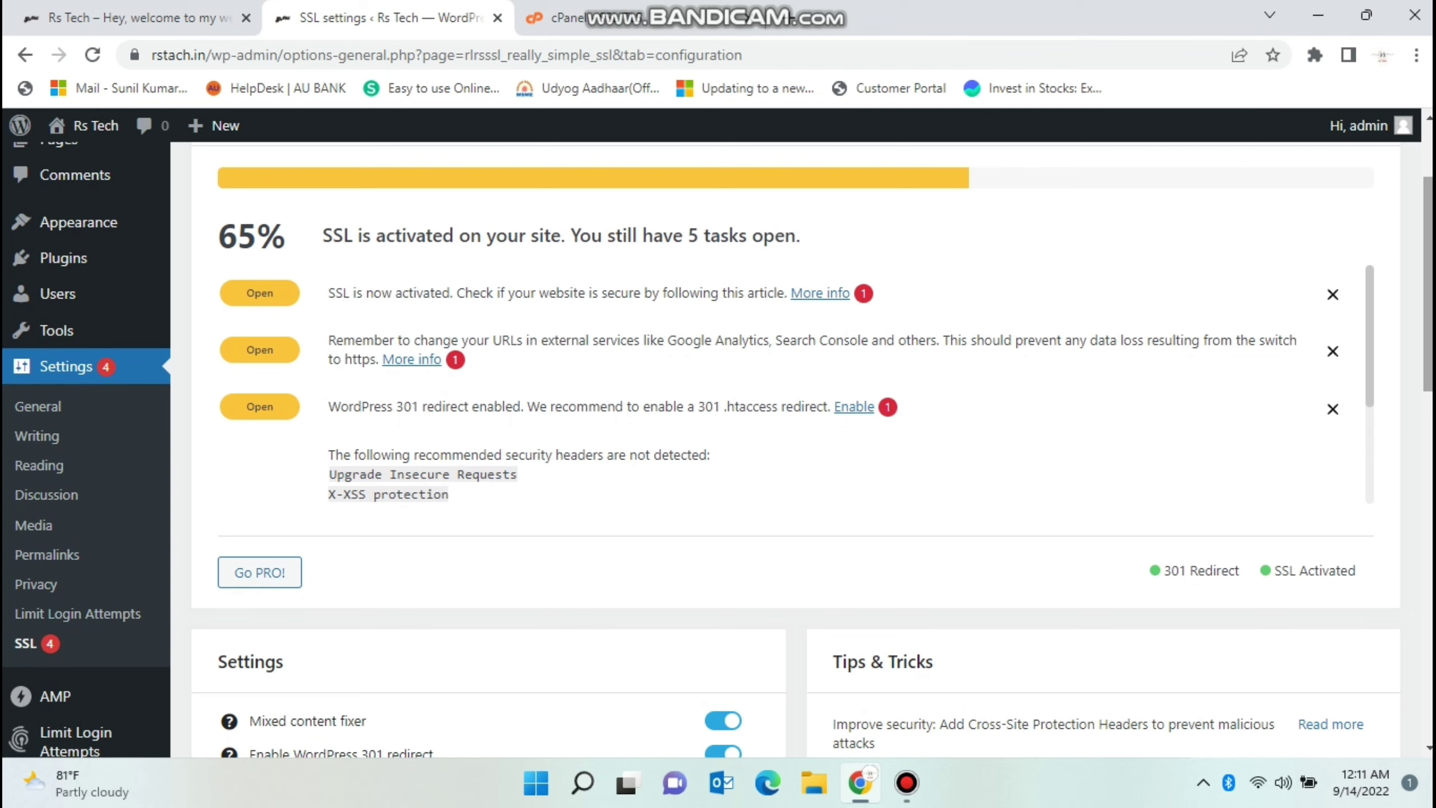
Dismiss two context menus, then view cPanel's Manage SSL Hosts page from the top.
{"action": "right_click", "coordinate": [1092, 259]}
{"action": "key", "text": "Escape"}
{"action": "scroll", "coordinate": [1093, 260], "scroll_direction": "up", "scroll_amount": 3}
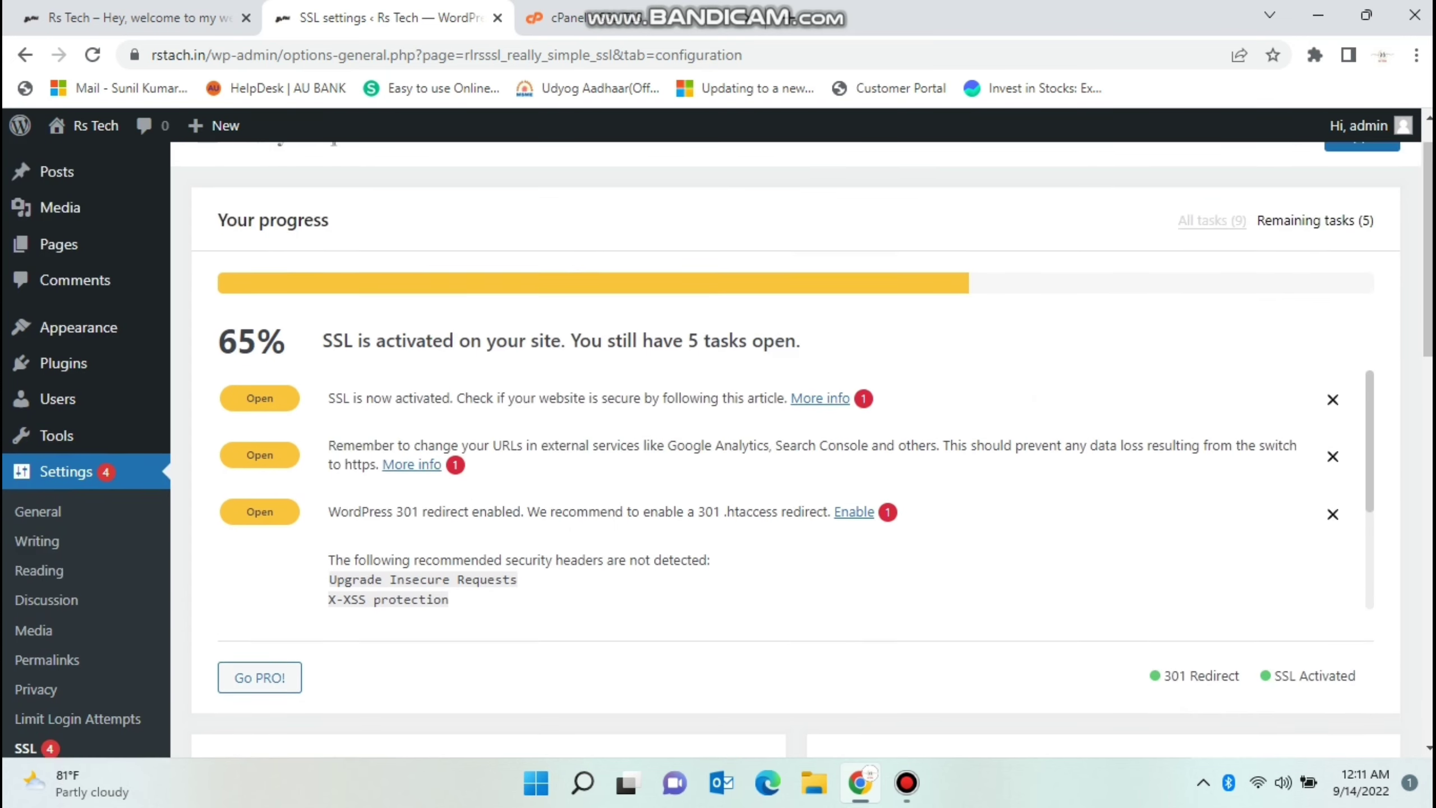
{"action": "right_click", "coordinate": [1088, 196]}
{"action": "key", "text": "Escape"}
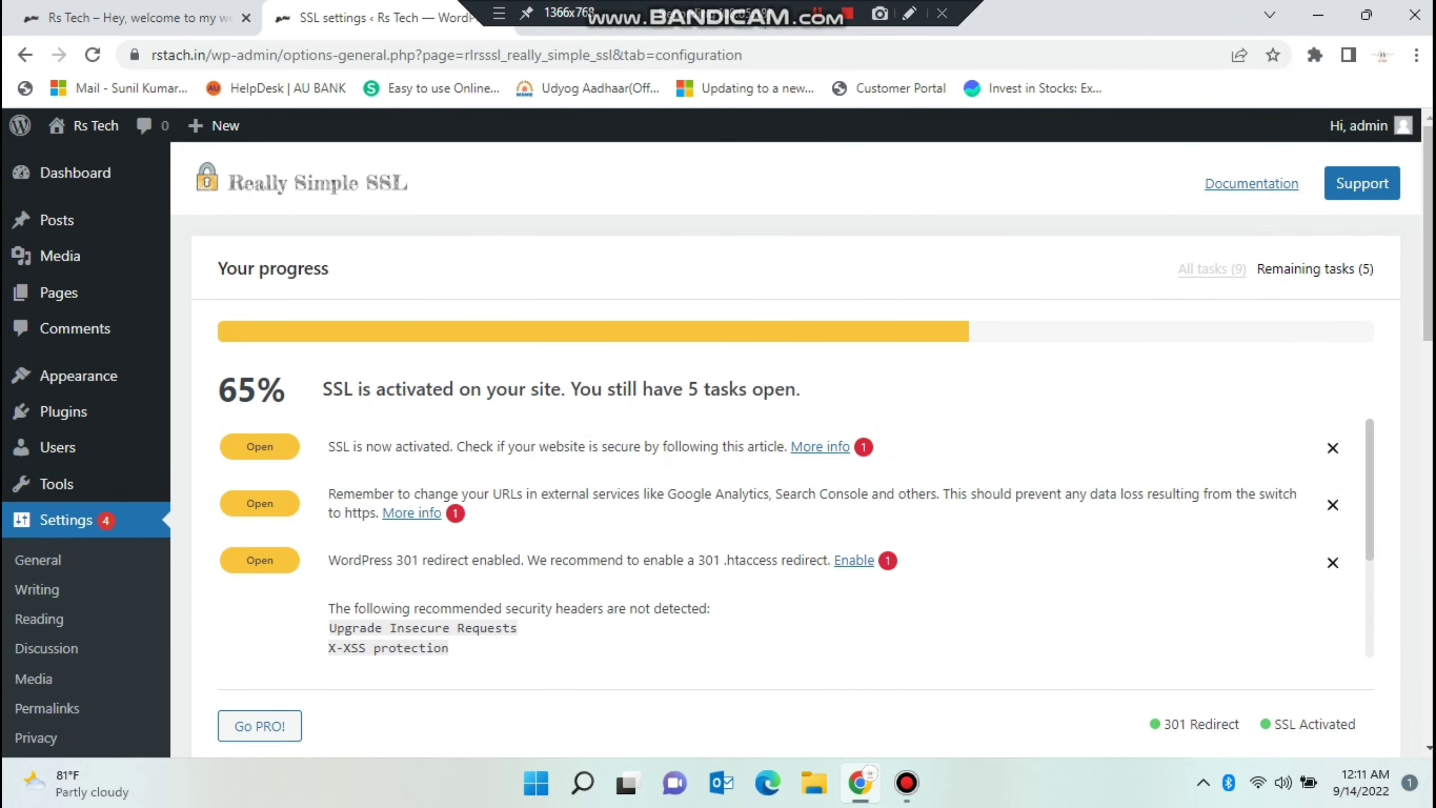
{"action": "key", "text": "ctrl+Tab"}
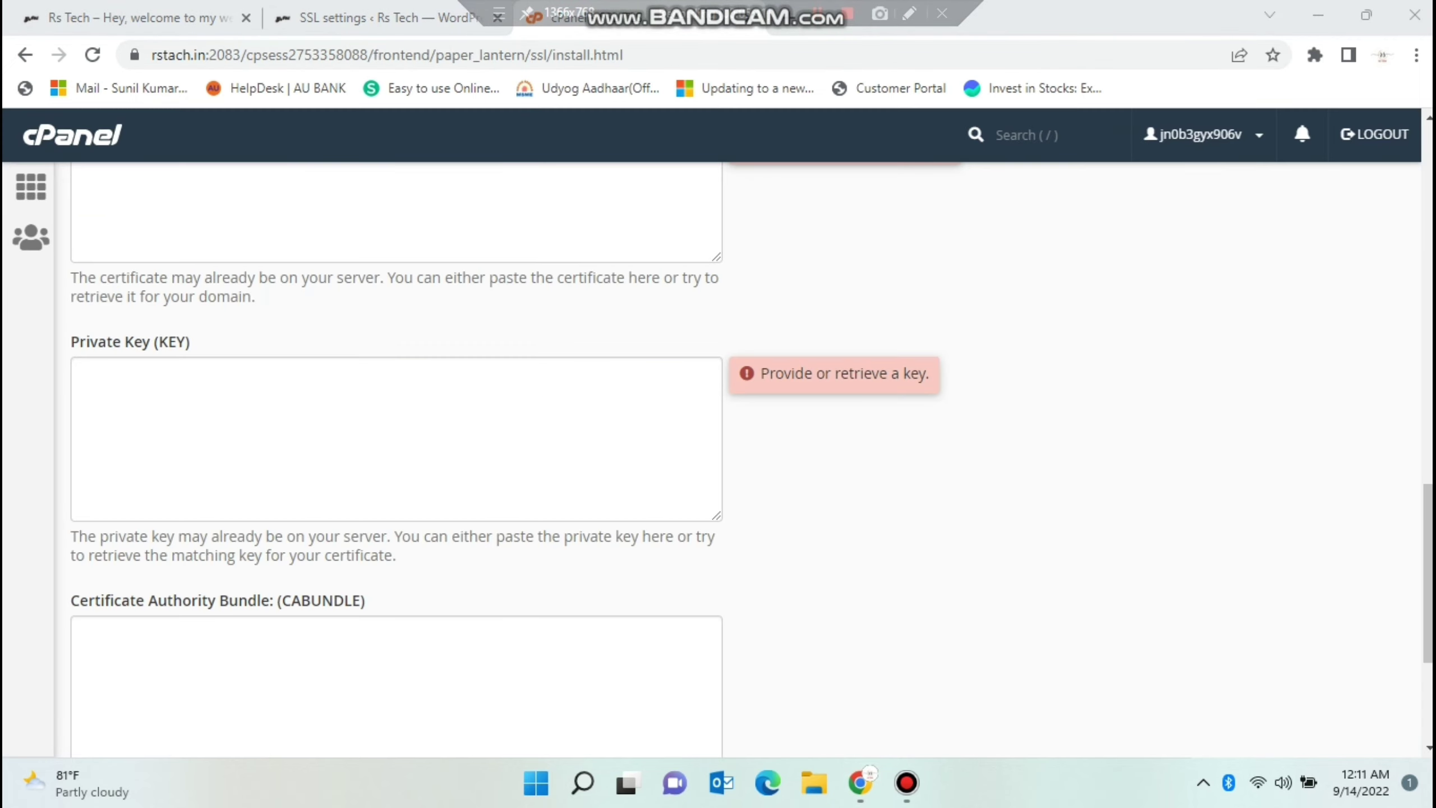
{"action": "key", "text": "Home"}
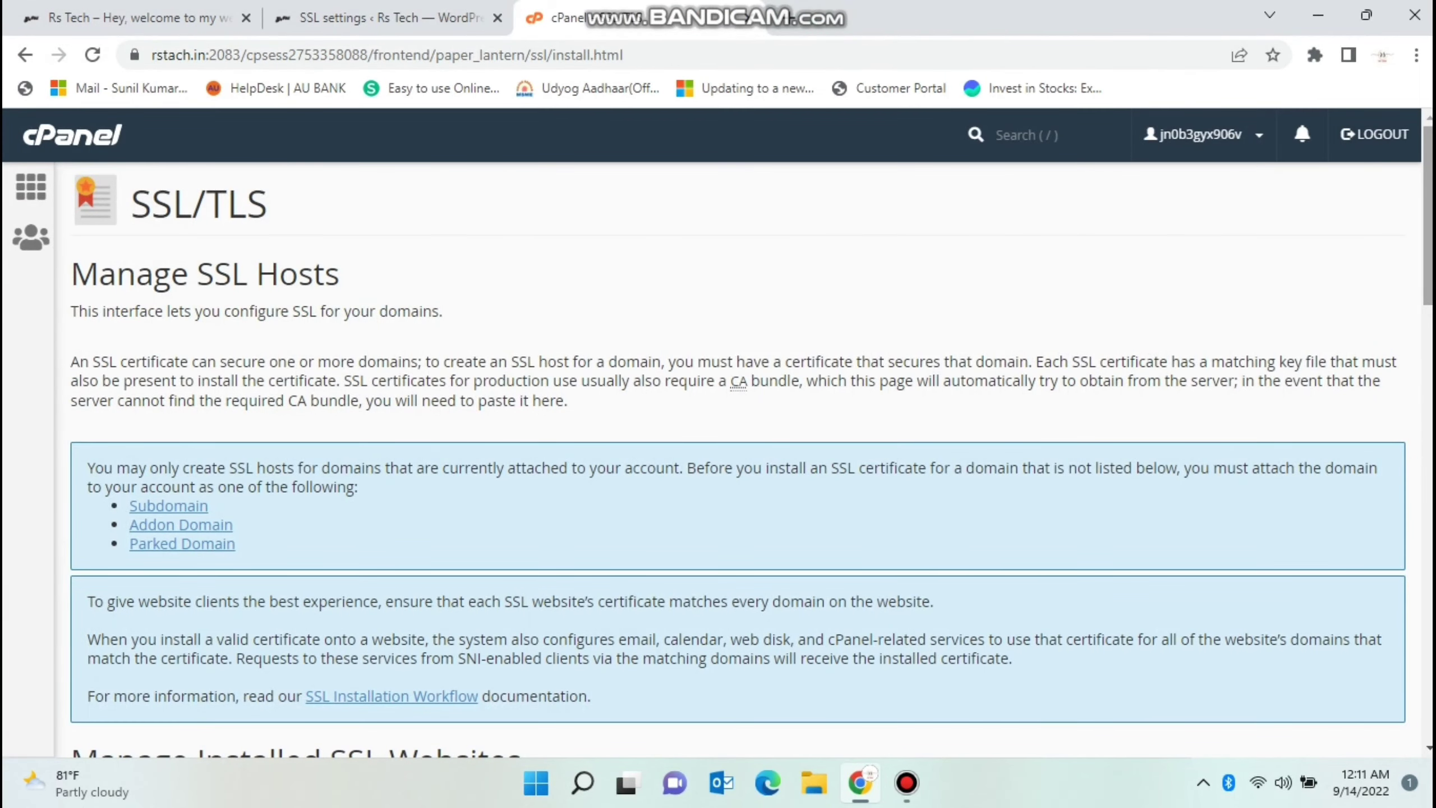
Restore Chrome and re-run the 'complianz terms conditions stand-alone' plugin search.
{"action": "left_click", "coordinate": [1318, 15]}
{"action": "mouse_move", "coordinate": [907, 784]}
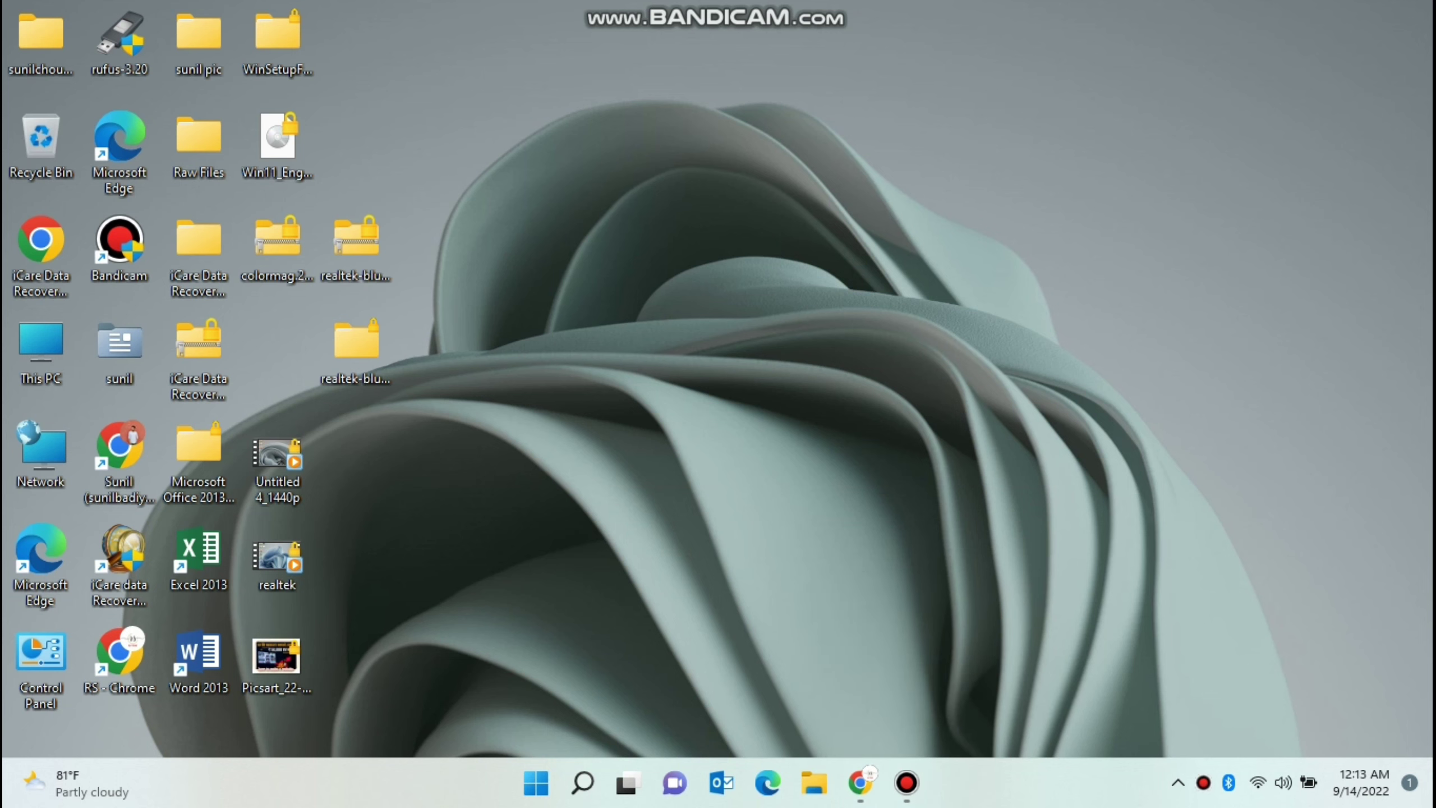
{"action": "left_click", "coordinate": [859, 782]}
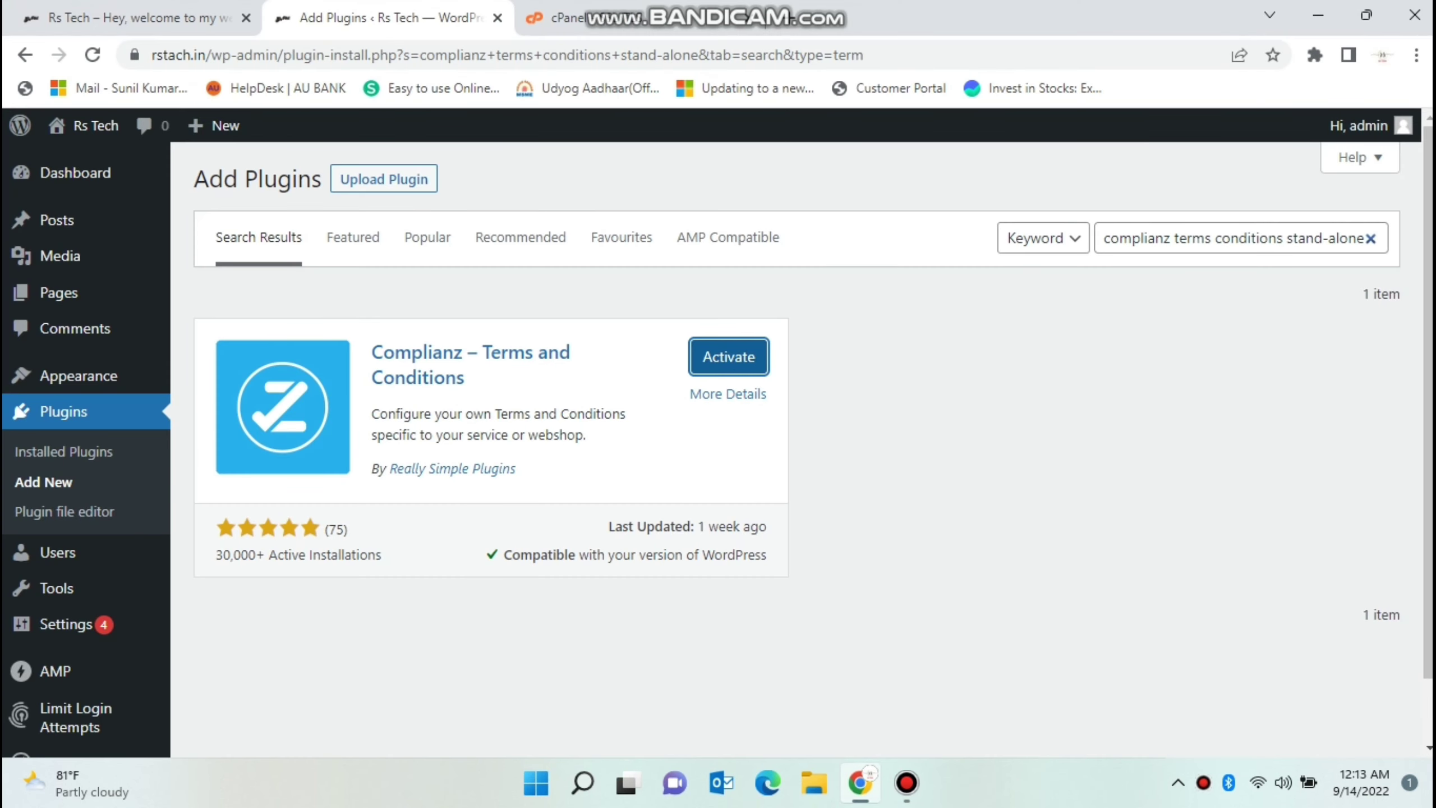
{"action": "double_click", "coordinate": [1136, 237]}
{"action": "left_click", "coordinate": [1221, 238]}
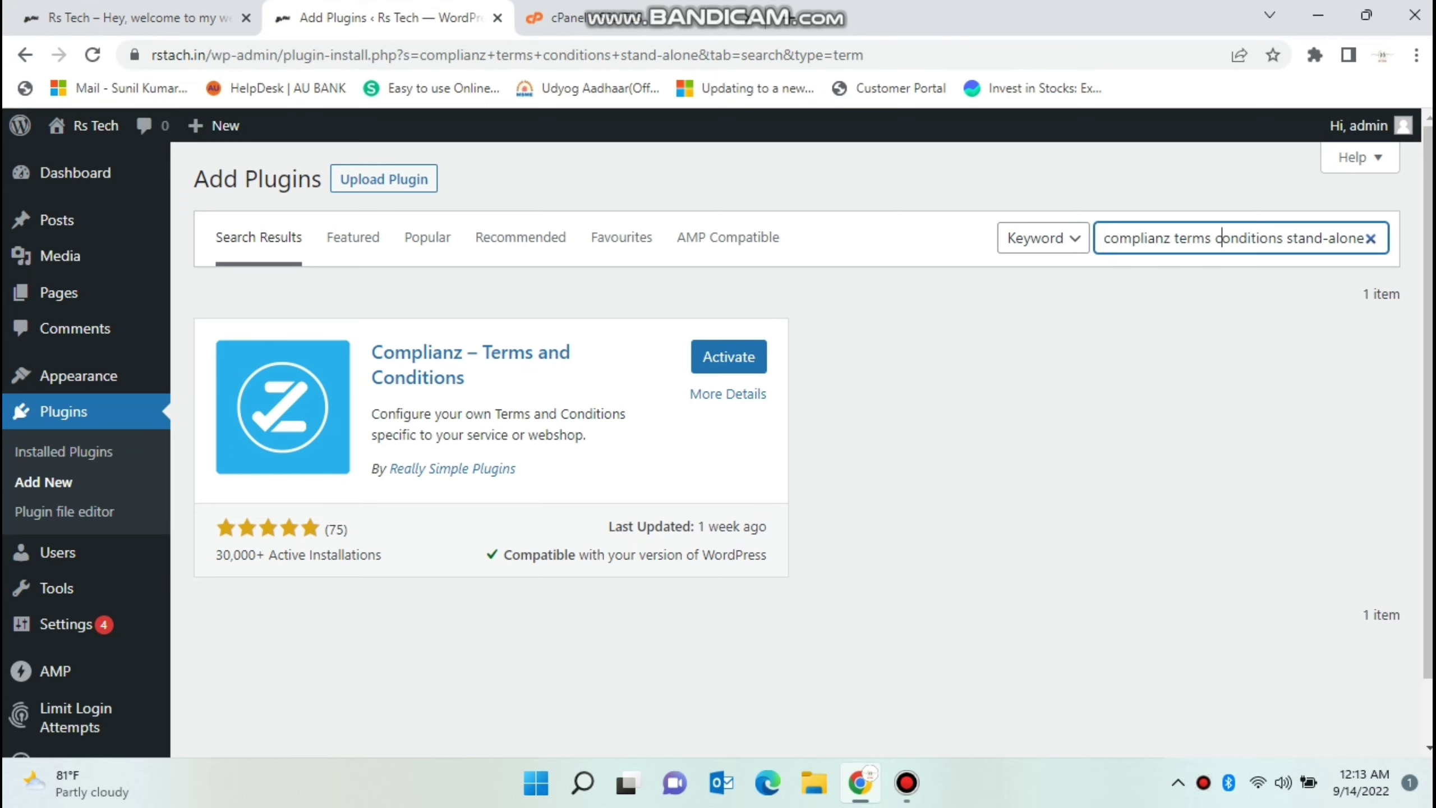
{"action": "key", "text": "End"}
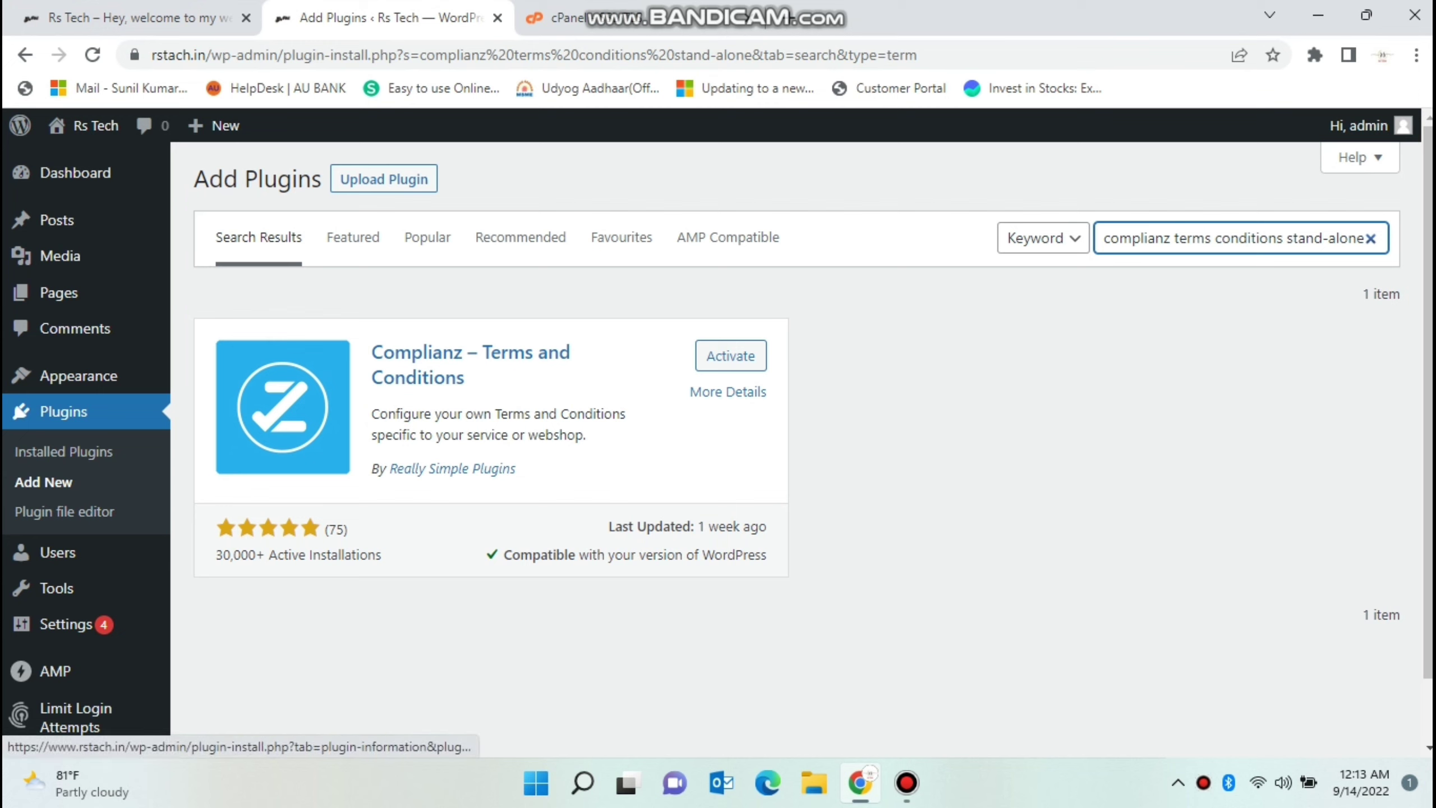
Activate Complianz – Terms and Conditions and enter the website owner's name in the wizard.
{"action": "left_click", "coordinate": [730, 355]}
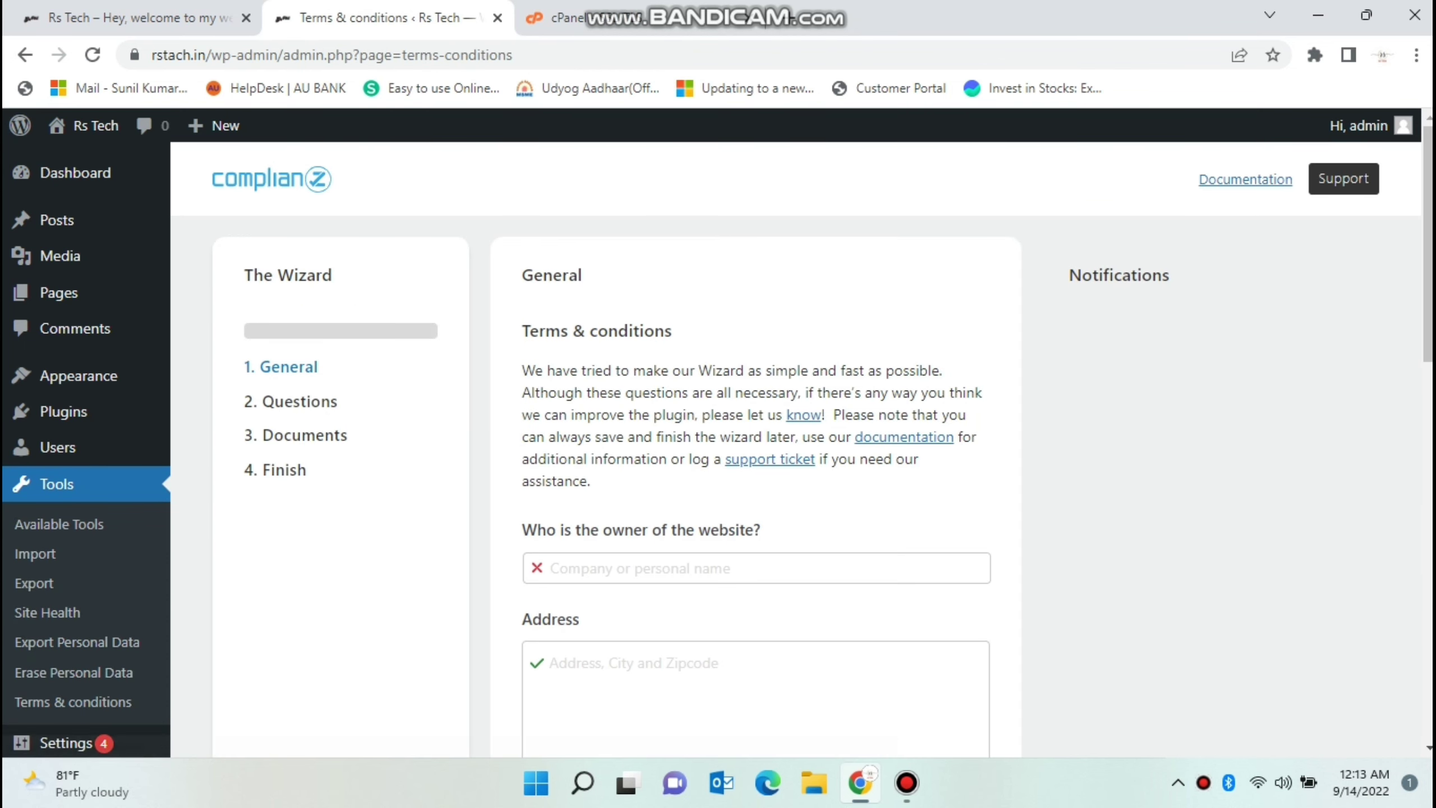
{"action": "scroll", "coordinate": [718, 448], "scroll_direction": "down", "scroll_amount": 5}
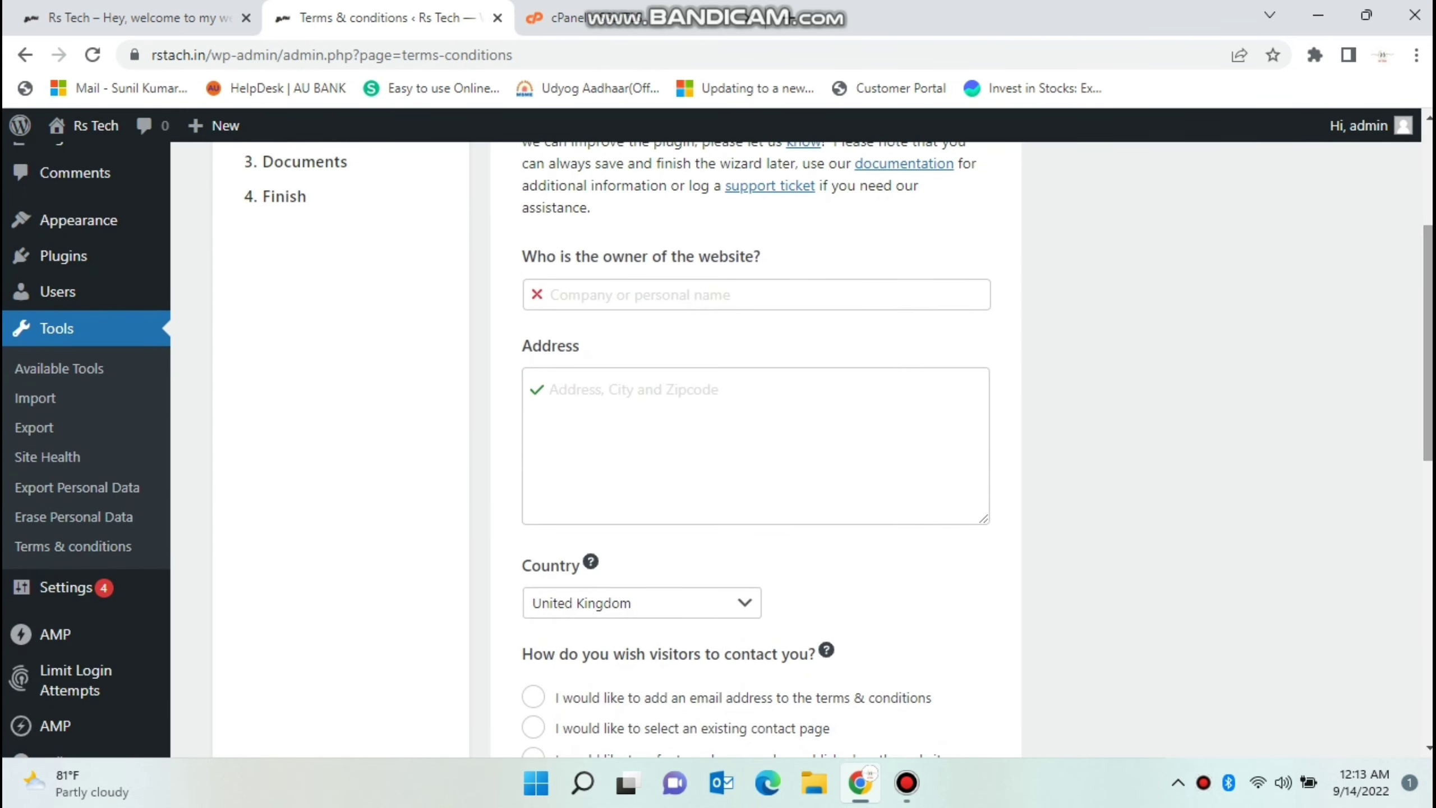
{"action": "left_click", "coordinate": [843, 297]}
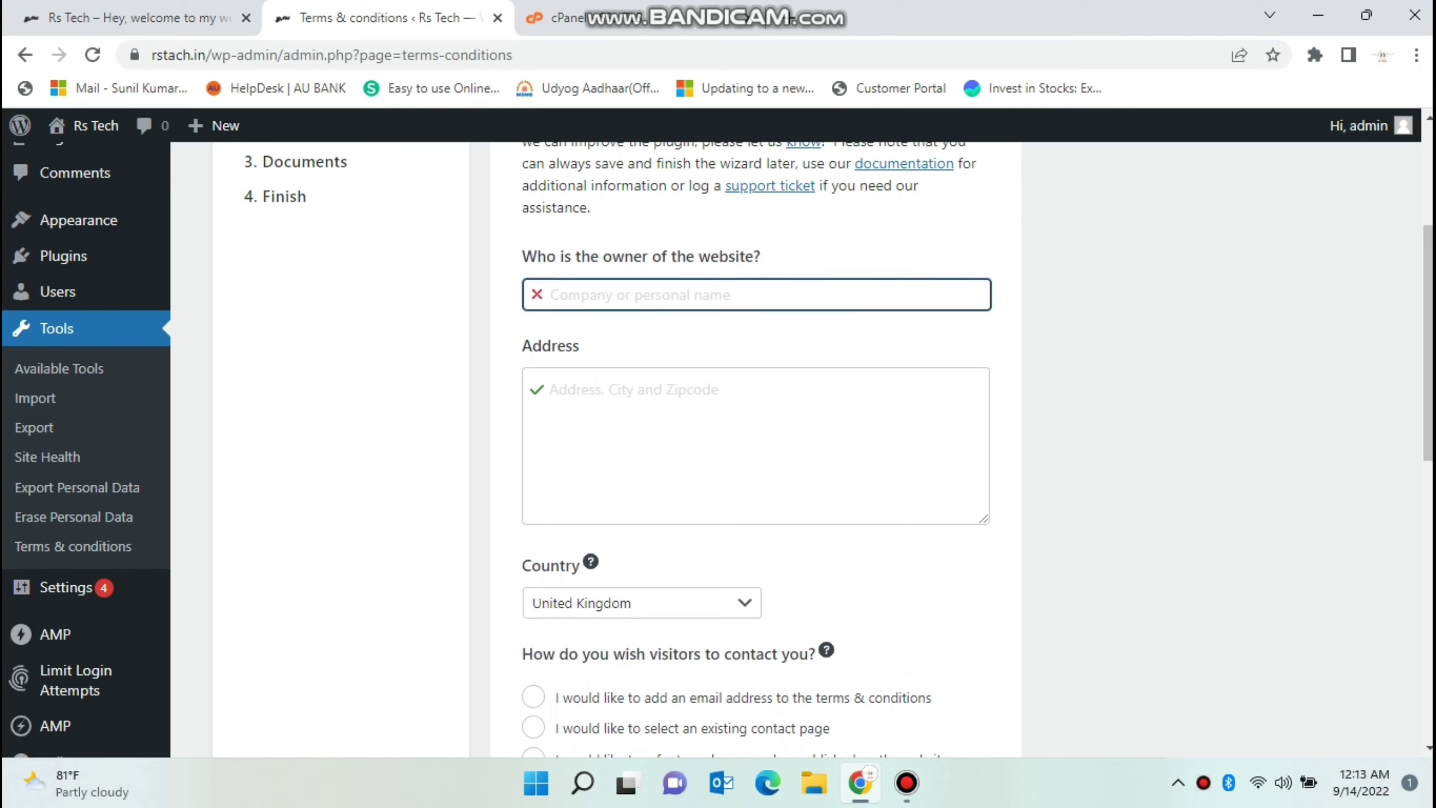
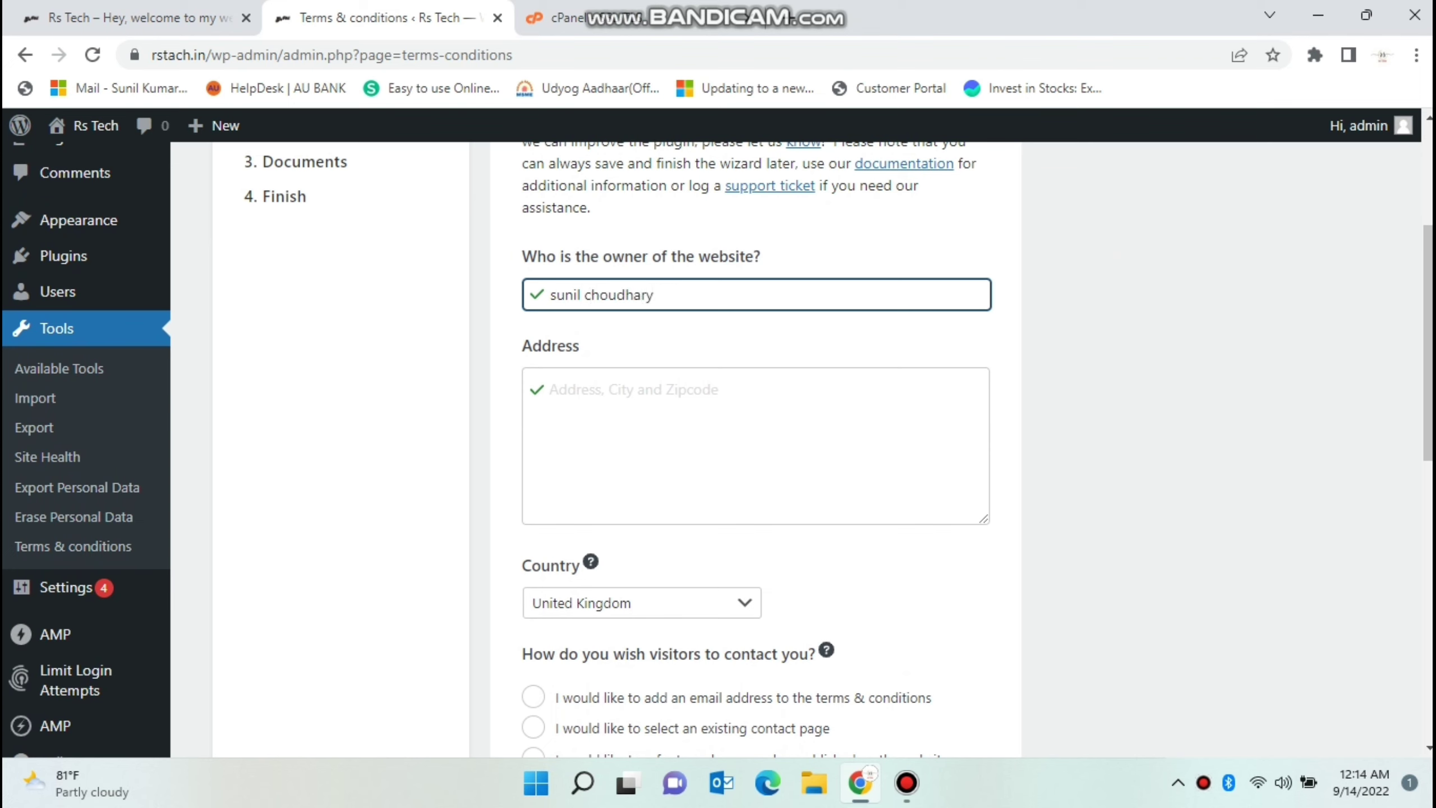
Enter the owner's locality and town in the address field, fixing their capitalisation.
{"action": "left_click", "coordinate": [551, 389]}
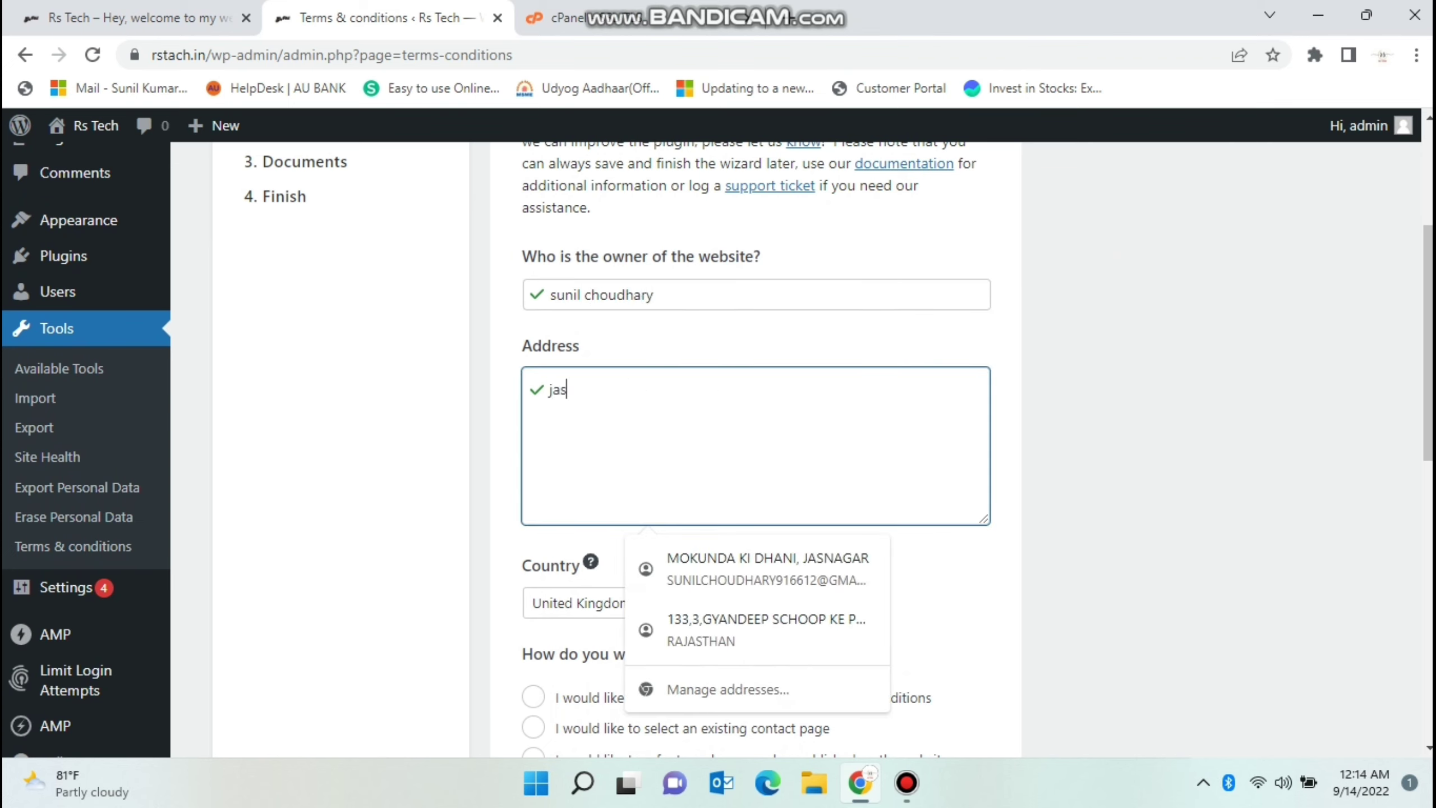
{"action": "key", "text": "Left"}
{"action": "key", "text": "Left"}
{"action": "key", "text": "Left"}
{"action": "key", "text": "Left"}
{"action": "key", "text": "Left"}
{"action": "key", "text": "Left"}
{"action": "key", "text": "Left"}
{"action": "key", "text": "Left"}
{"action": "key", "text": "Left"}
{"action": "key", "text": "BackSpace"}
{"action": "type", "text": "M"}
{"action": "key", "text": "Left"}
{"action": "key", "text": "Left"}
{"action": "key", "text": "Left"}
{"action": "key", "text": "Left"}
{"action": "key", "text": "Left"}
{"action": "key", "text": "Left"}
{"action": "key", "text": "Left"}
{"action": "key", "text": "Left"}
{"action": "key", "text": "Left"}
{"action": "key", "text": "BackSpace"}
{"action": "type", "text": "J"}
Complete the postal address with district, state and country, then open the Country list.
{"action": "key", "text": "End"}
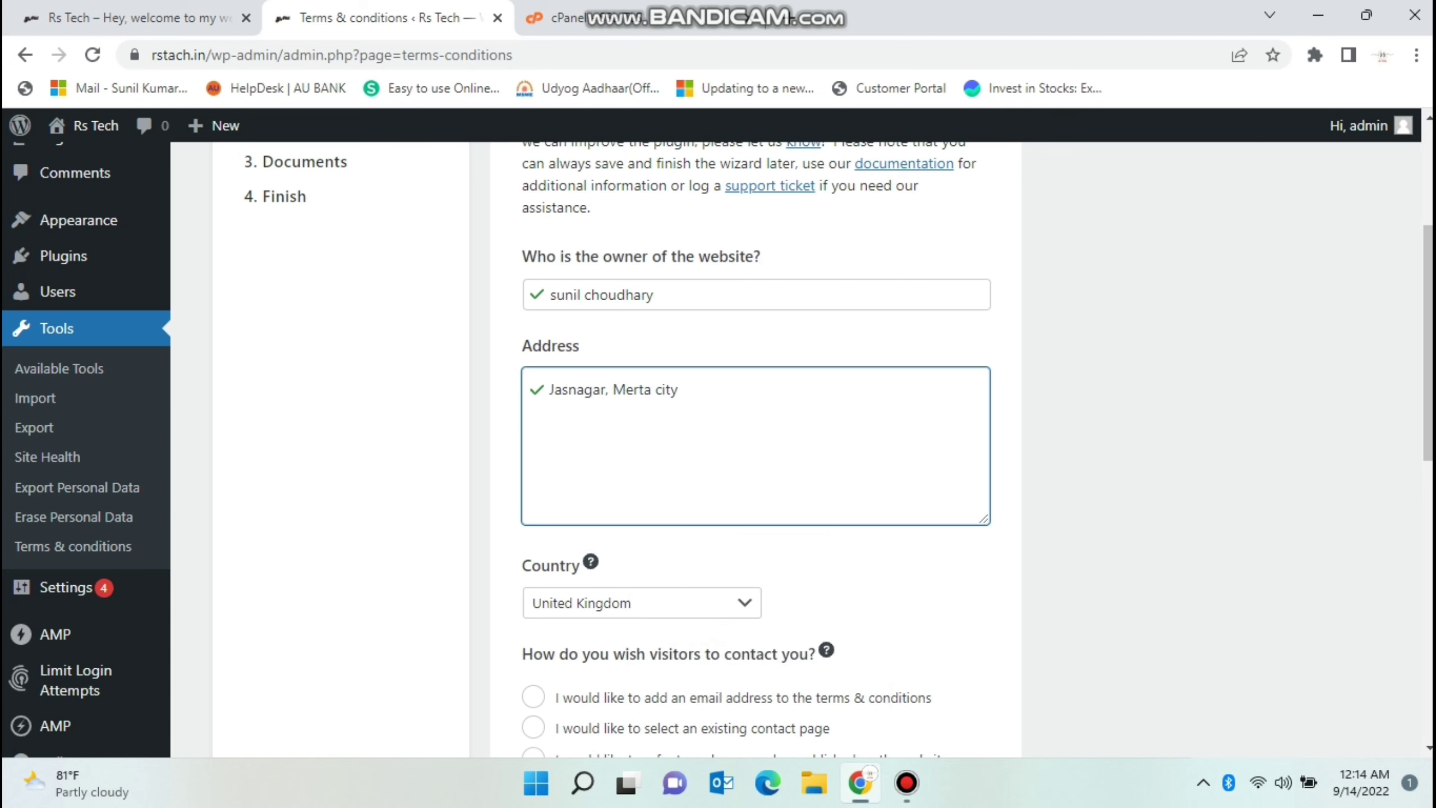
{"action": "type", "text": ", Nagour"}
{"action": "key", "text": "BackSpace"}
{"action": "type", "text": ", Rajas"}
{"action": "key", "text": "BackSpace"}
{"action": "type", "text": "asthan"}
{"action": "key", "text": "BackSpace"}
{"action": "type", "text": ", India"}
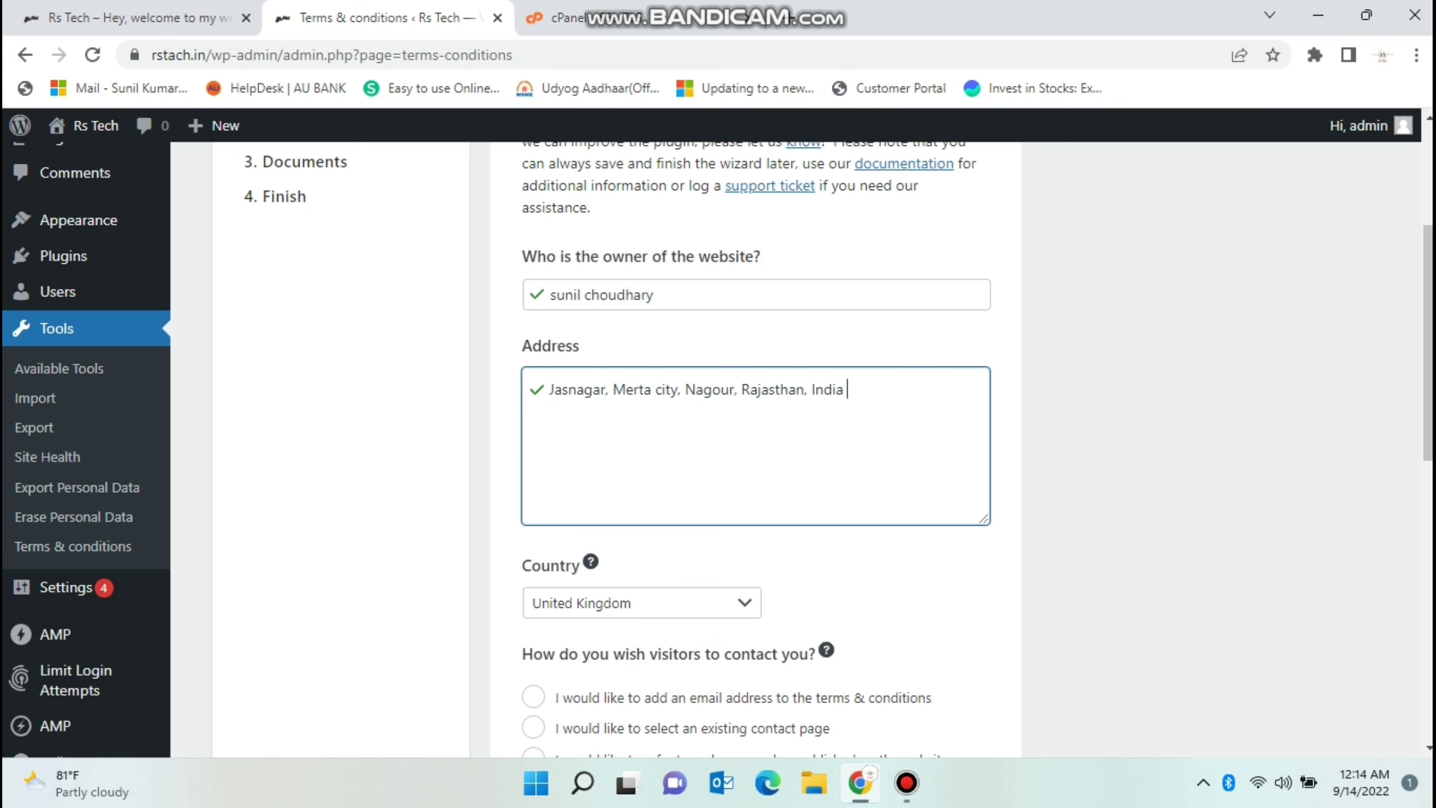
{"action": "key", "text": "Tab"}
{"action": "key", "text": "alt+Down"}
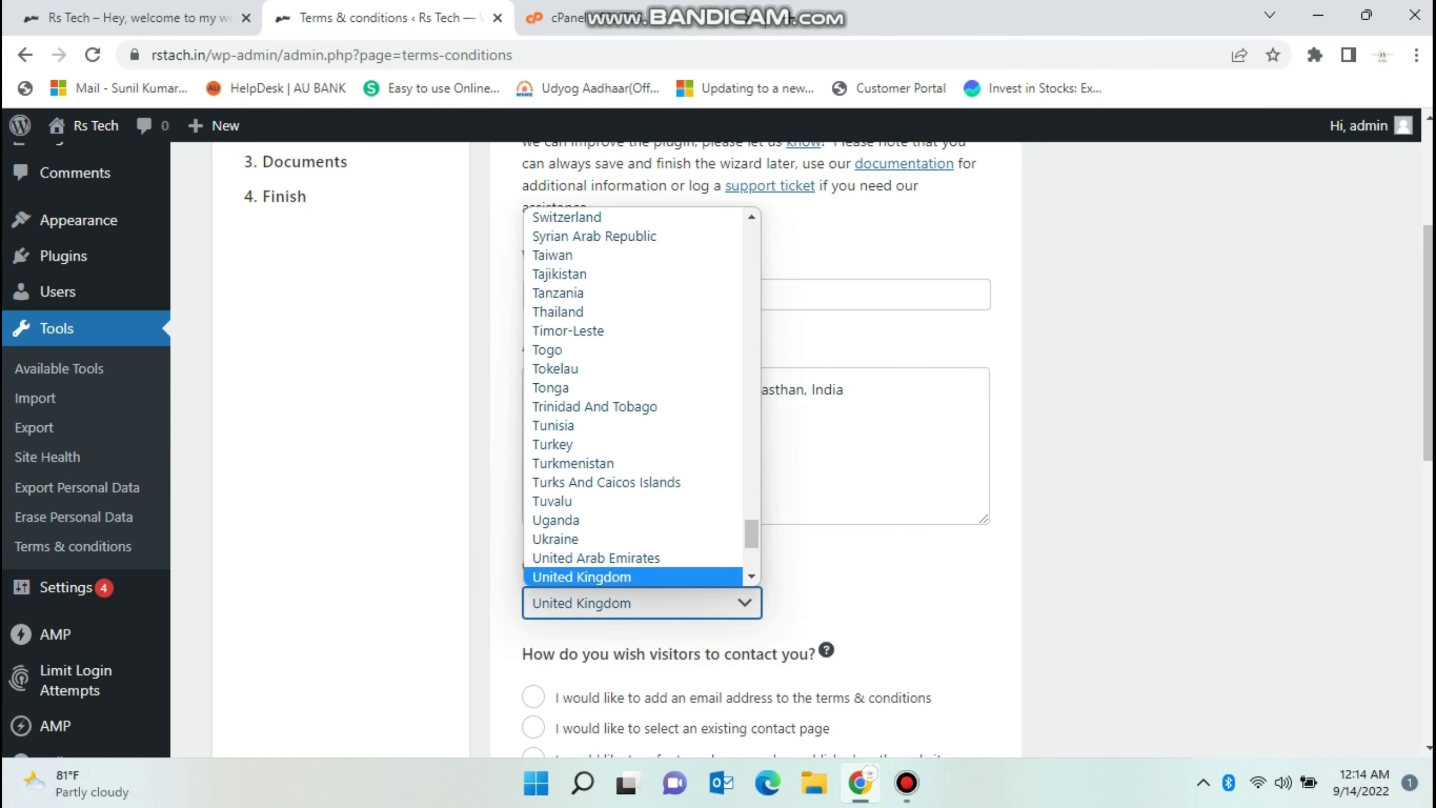
Set the Complianz country to India.
{"action": "type", "text": "ind"}
{"action": "key", "text": "Return"}
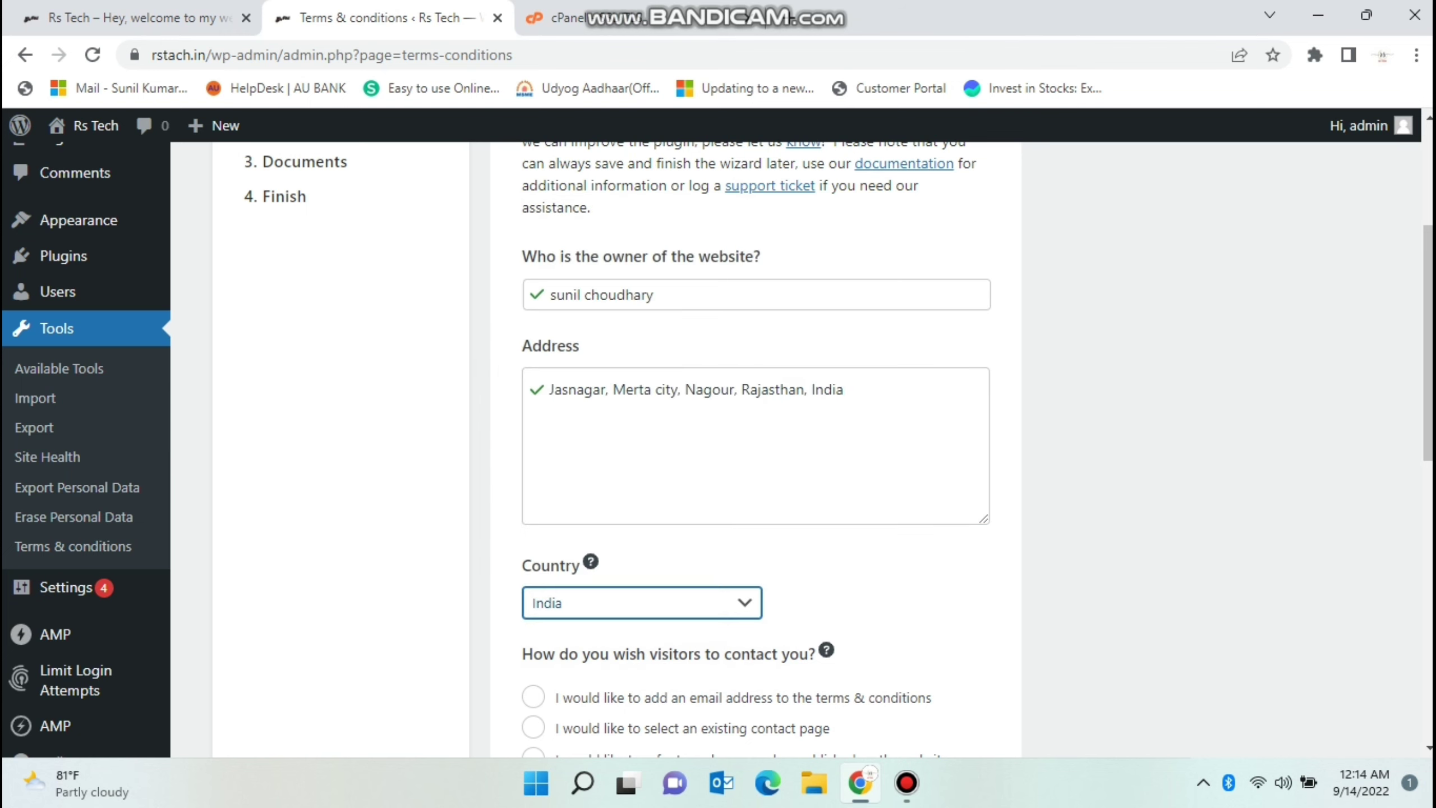
{"action": "right_click", "coordinate": [1429, 113]}
{"action": "scroll", "coordinate": [1429, 113], "scroll_direction": "down", "scroll_amount": 10}
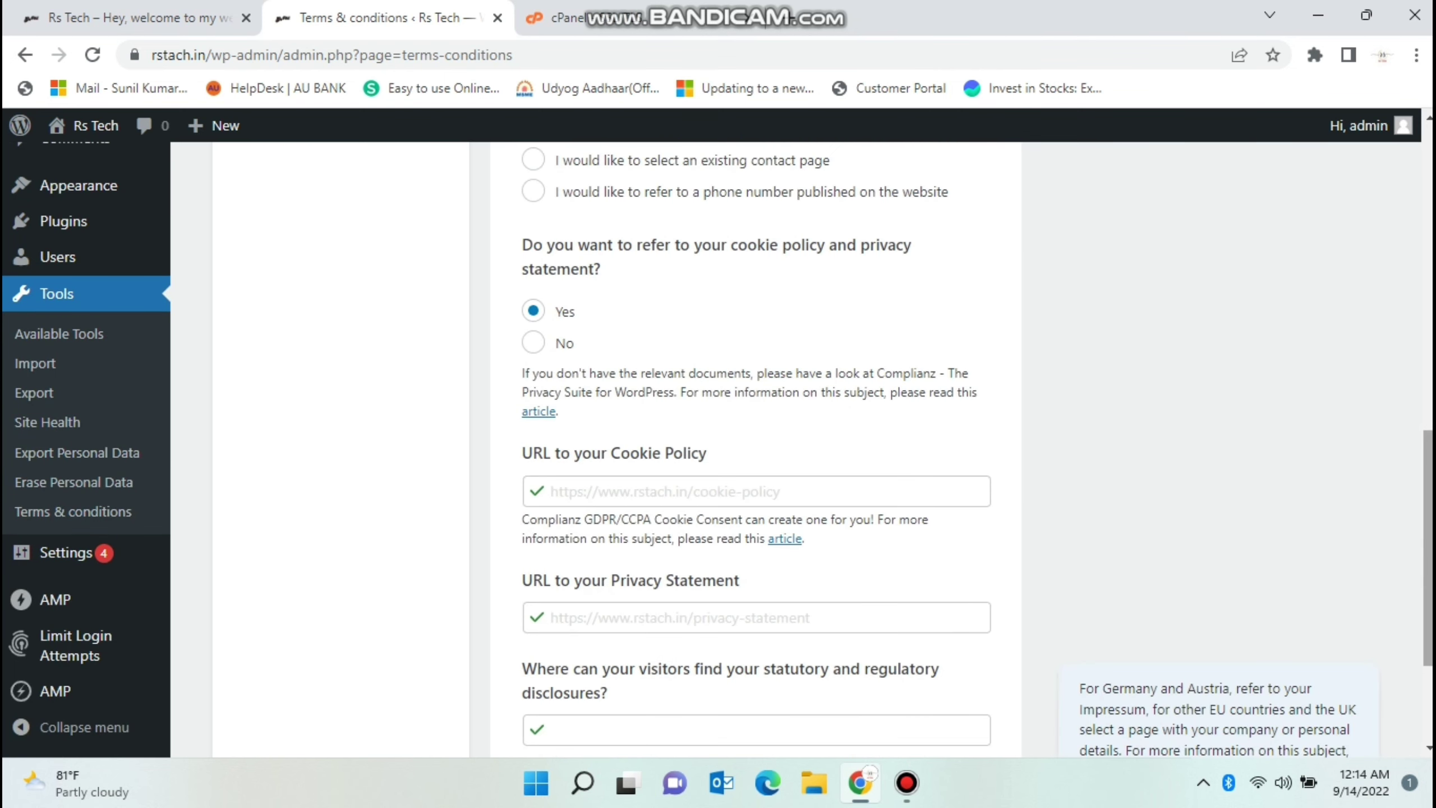
{"action": "right_click", "coordinate": [1429, 113]}
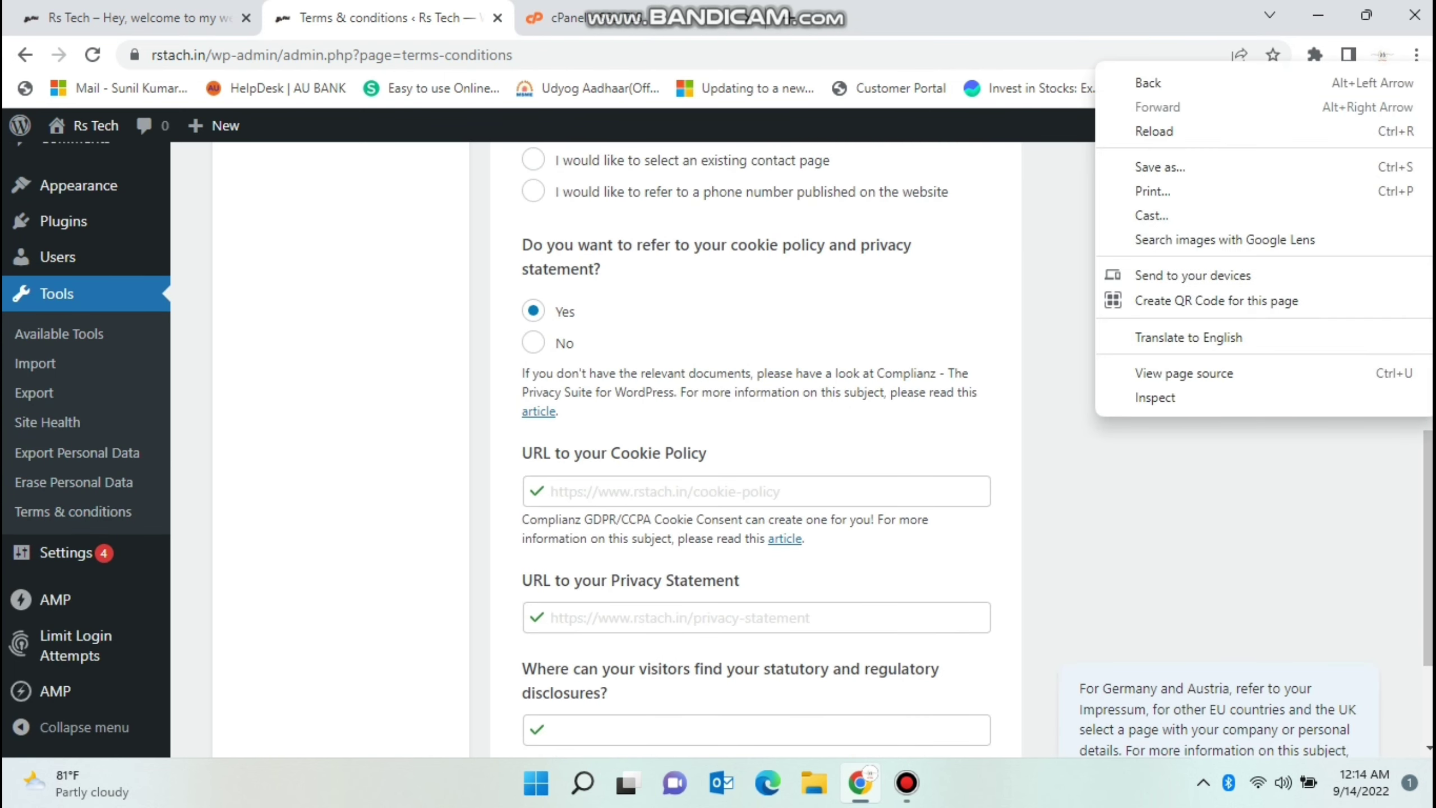
{"action": "key", "text": "Escape"}
{"action": "scroll", "coordinate": [1429, 396], "scroll_direction": "up", "scroll_amount": 4}
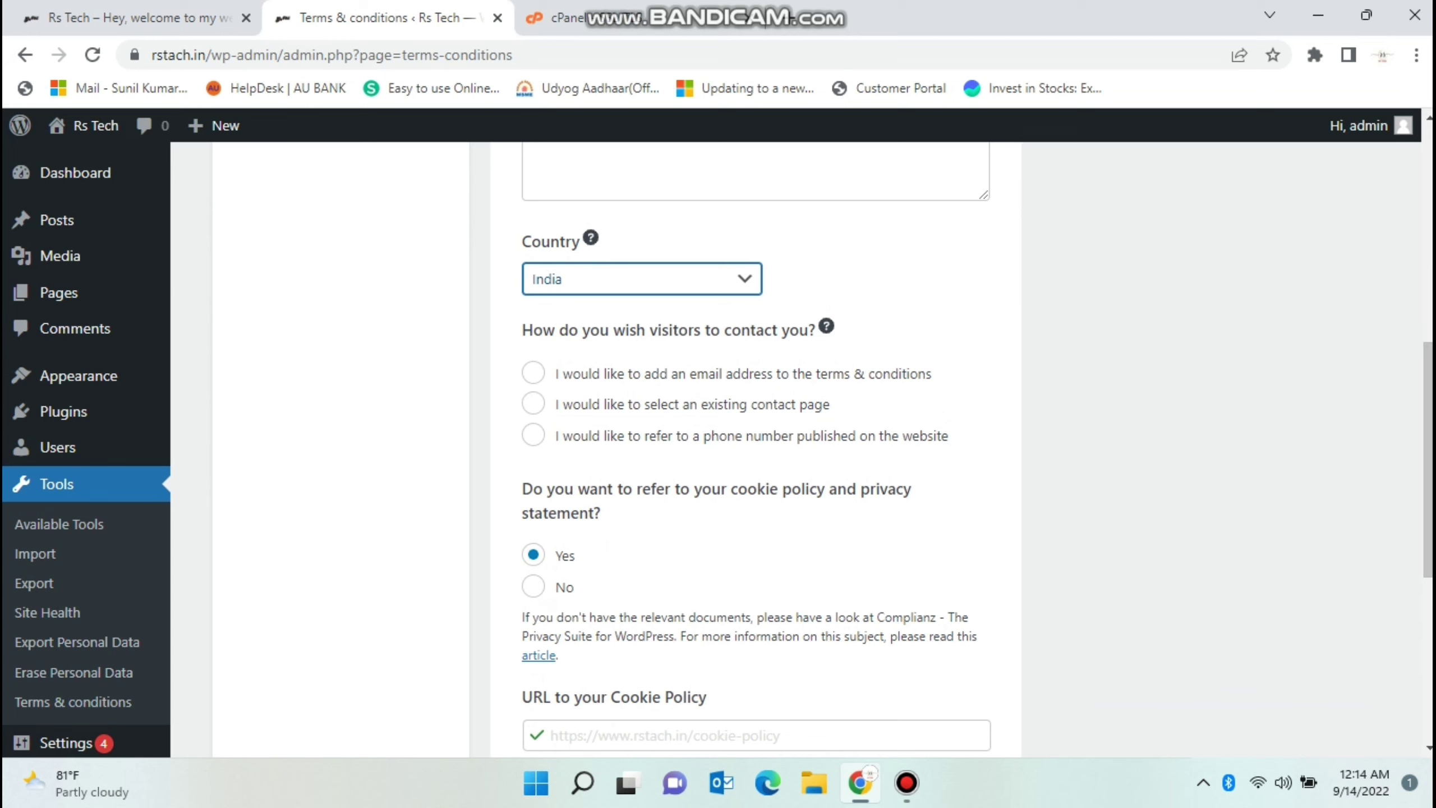
Choose to list a contact e-mail address and enter the site's helpdesk e-mail.
{"action": "left_click", "coordinate": [532, 373]}
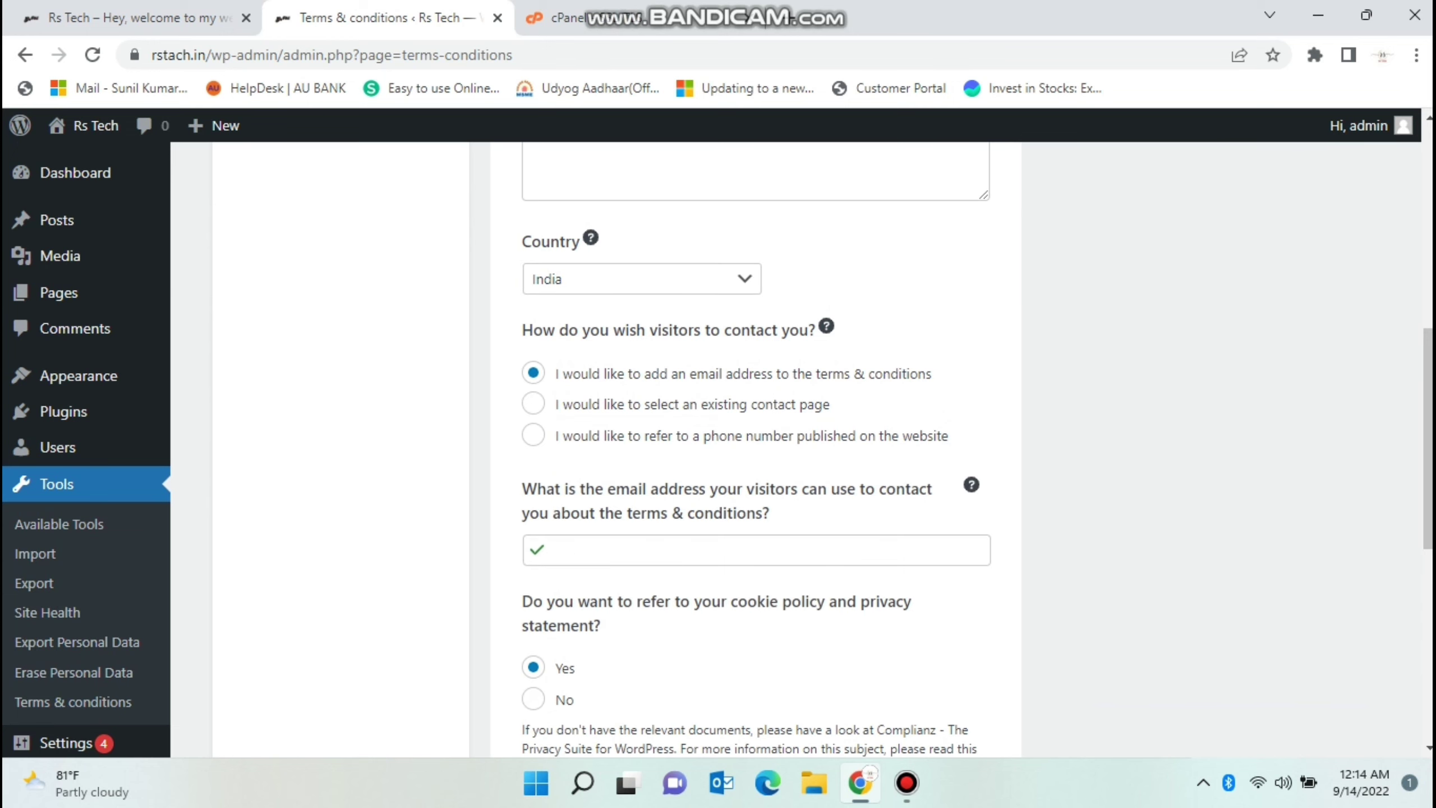
{"action": "left_click", "coordinate": [648, 550]}
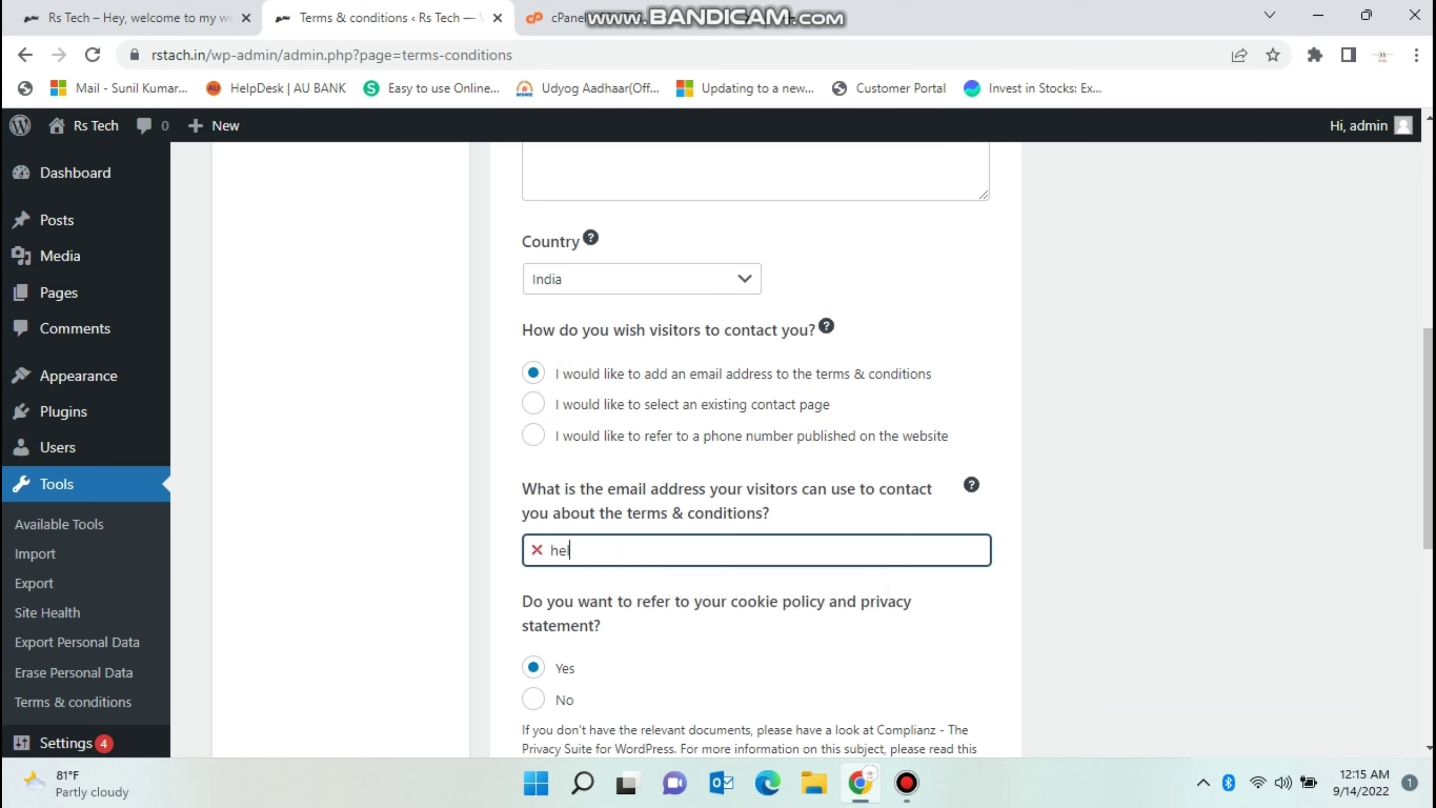
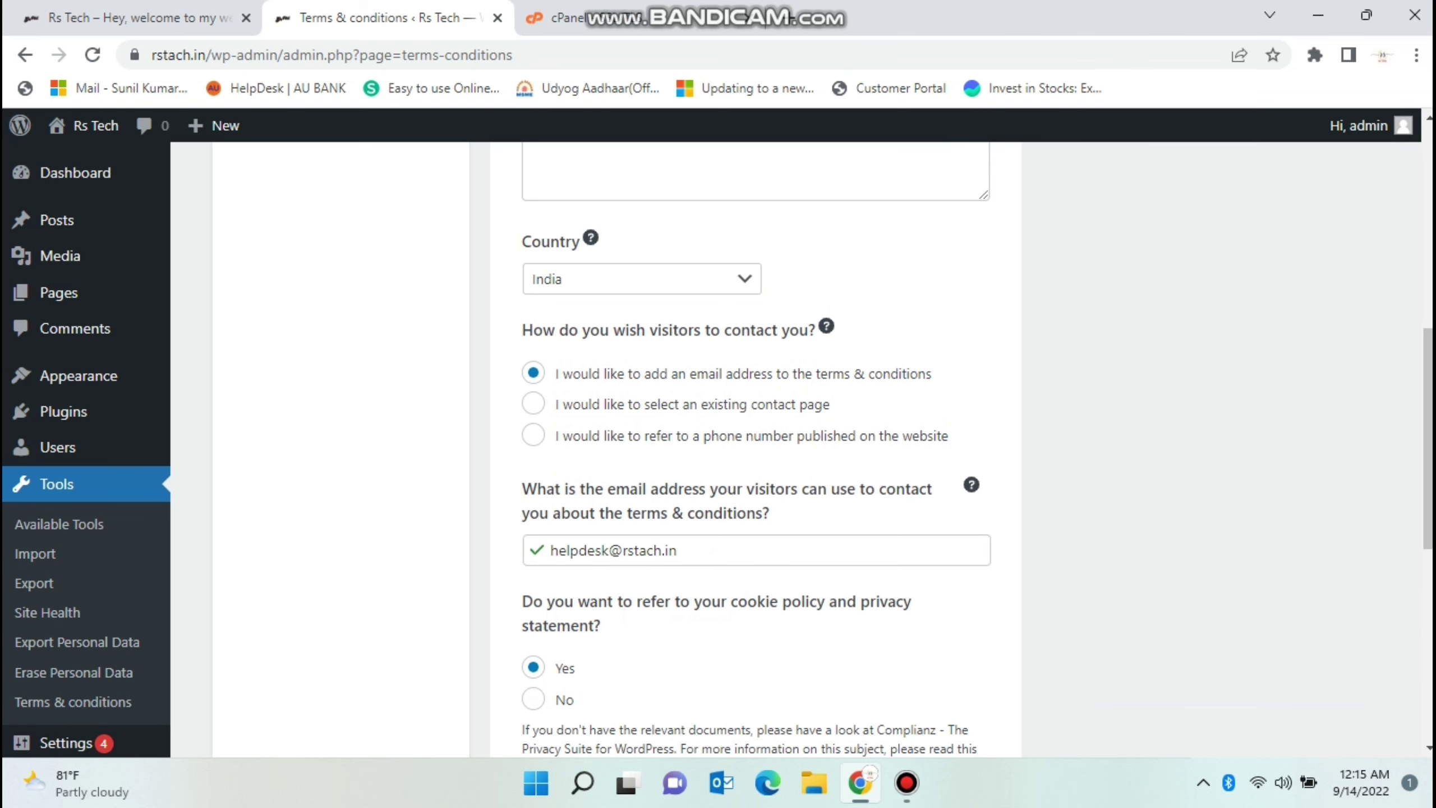
{"action": "scroll", "coordinate": [719, 453], "scroll_direction": "down", "scroll_amount": 2}
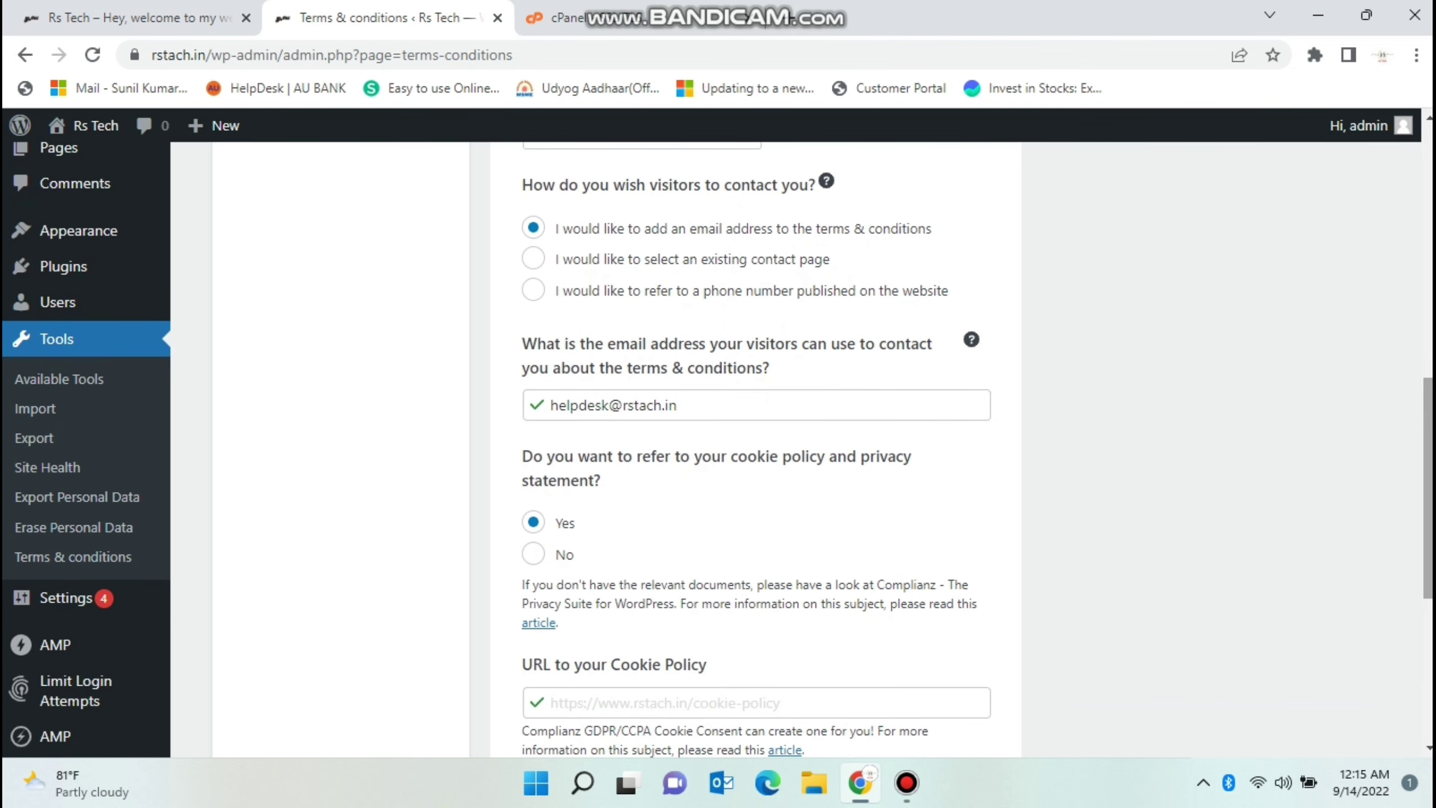
{"action": "right_click", "coordinate": [1417, 255]}
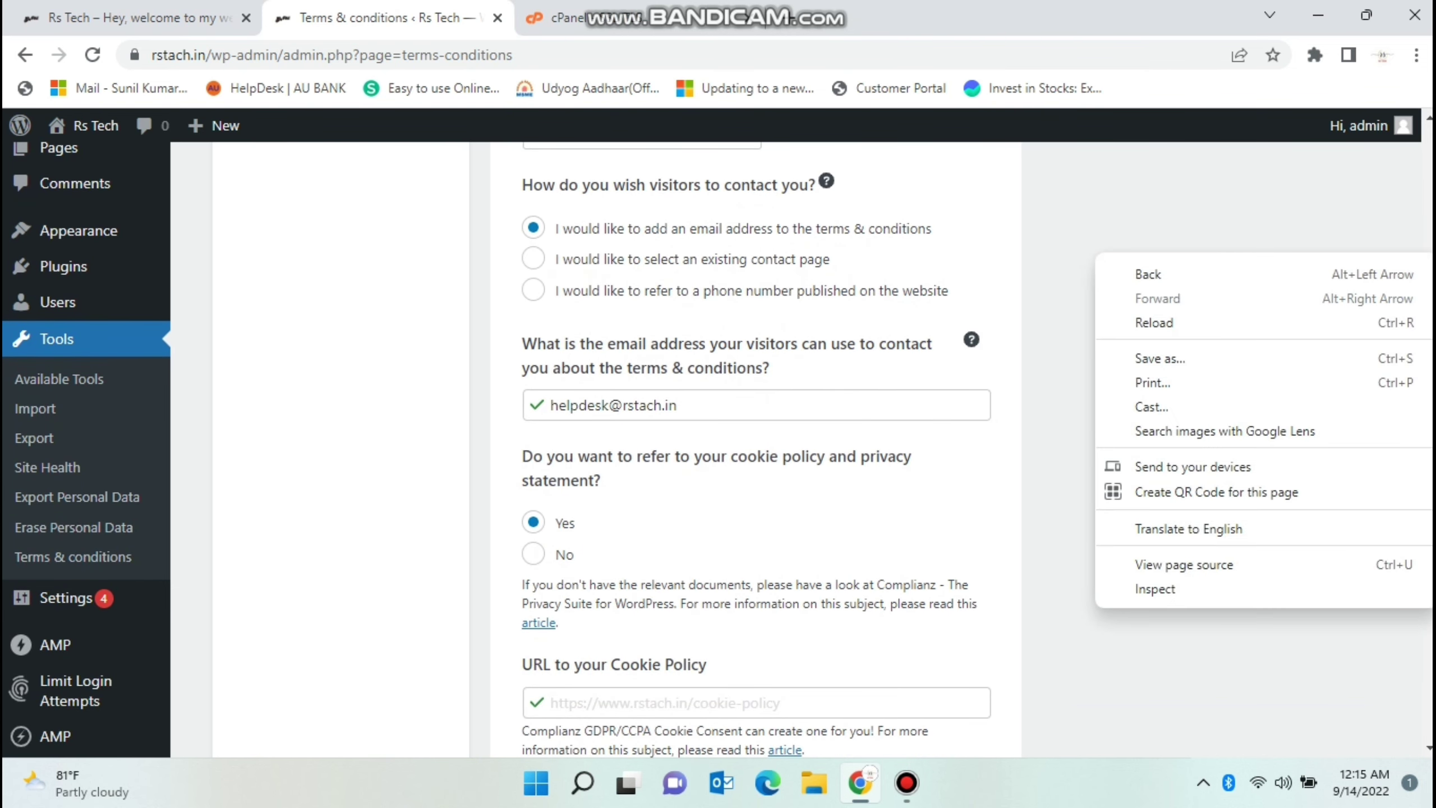
{"action": "key", "text": "Escape"}
{"action": "scroll", "coordinate": [718, 453], "scroll_direction": "down", "scroll_amount": 4}
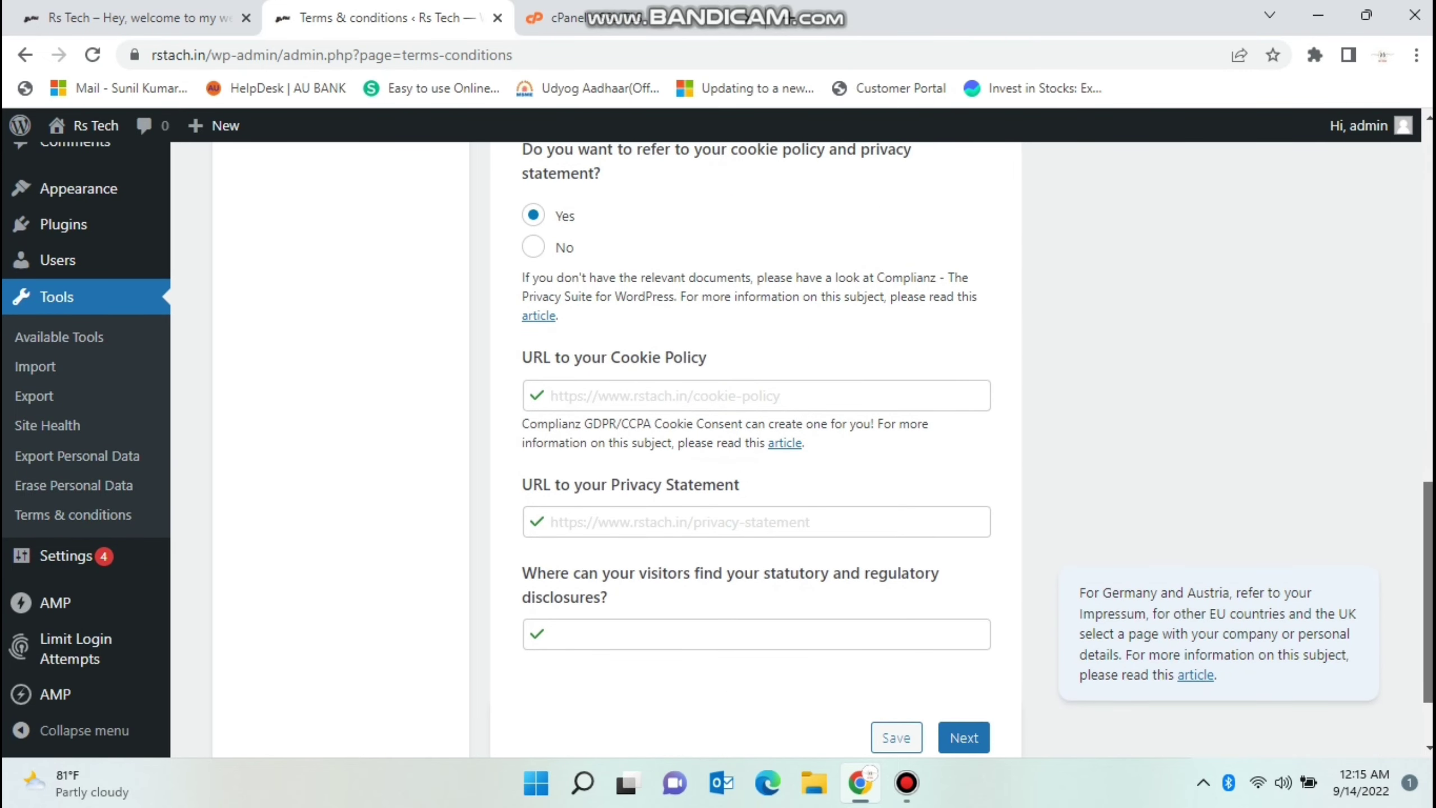
{"action": "scroll", "coordinate": [719, 453], "scroll_direction": "down", "scroll_amount": 1}
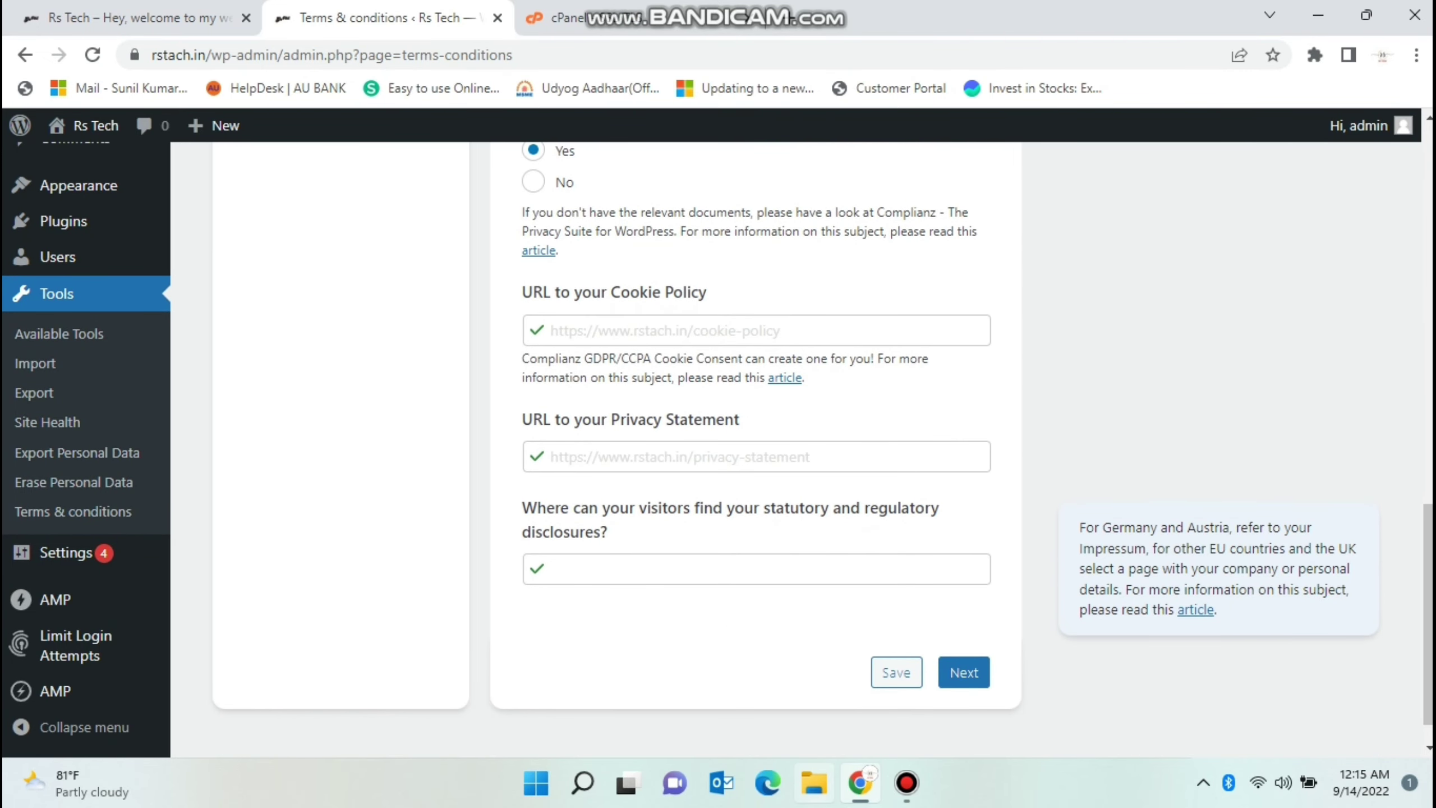
Save the General answers, then answer No to webshop and client accounts and Yes to affiliate marketing.
{"action": "left_click", "coordinate": [964, 672]}
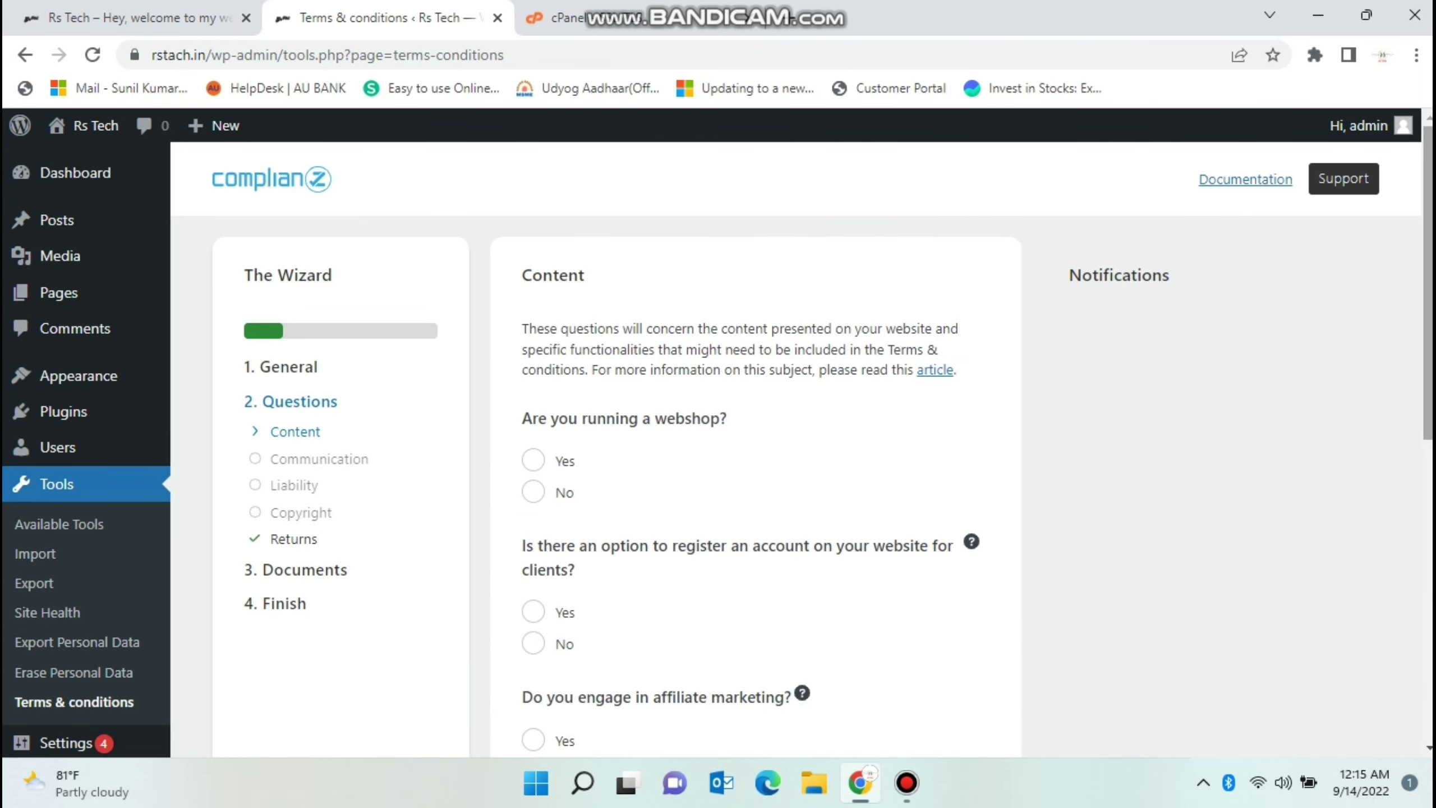
{"action": "scroll", "coordinate": [719, 441], "scroll_direction": "down", "scroll_amount": 1}
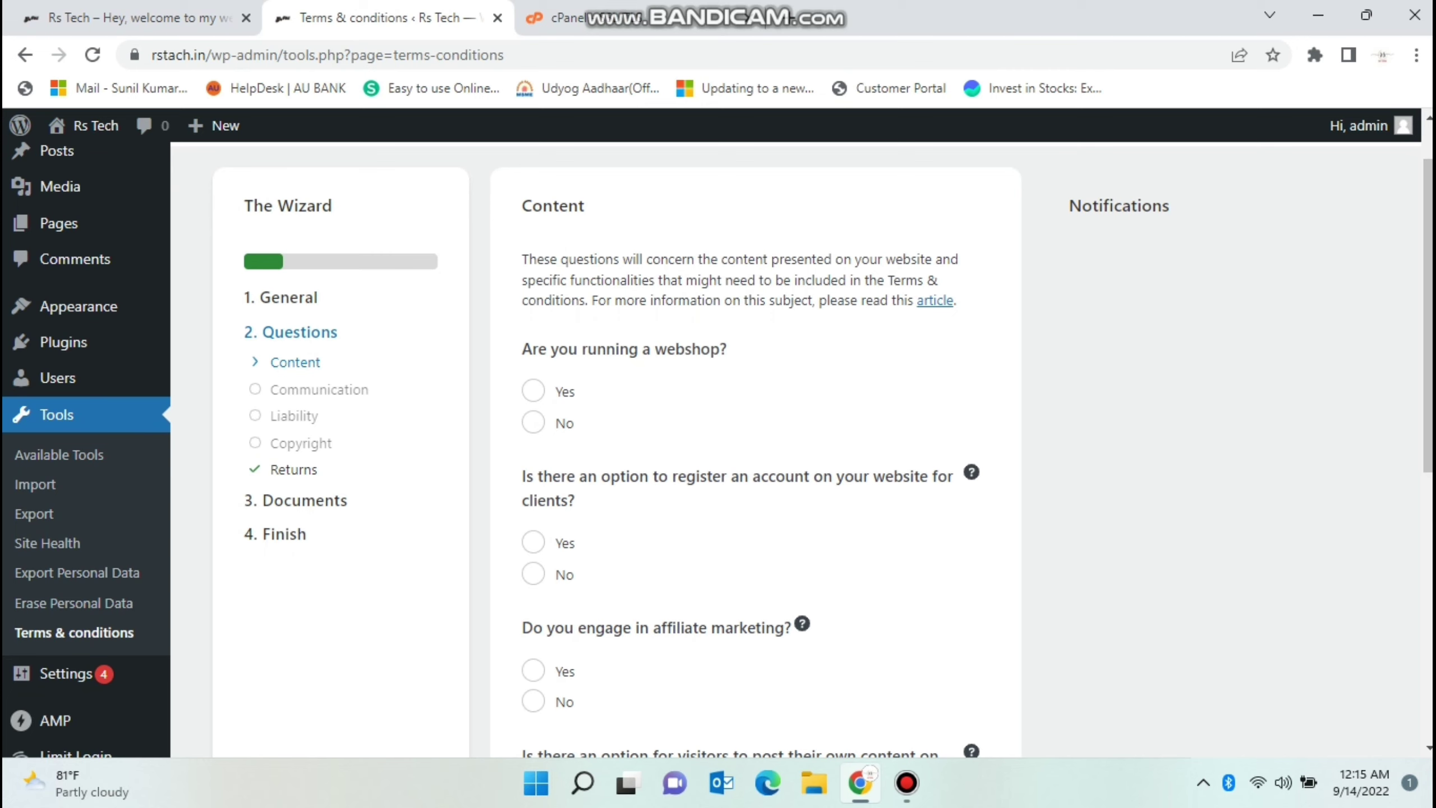
{"action": "left_click", "coordinate": [532, 423]}
{"action": "left_click", "coordinate": [532, 574]}
{"action": "left_click", "coordinate": [532, 670]}
{"action": "scroll", "coordinate": [532, 670], "scroll_direction": "down", "scroll_amount": 4}
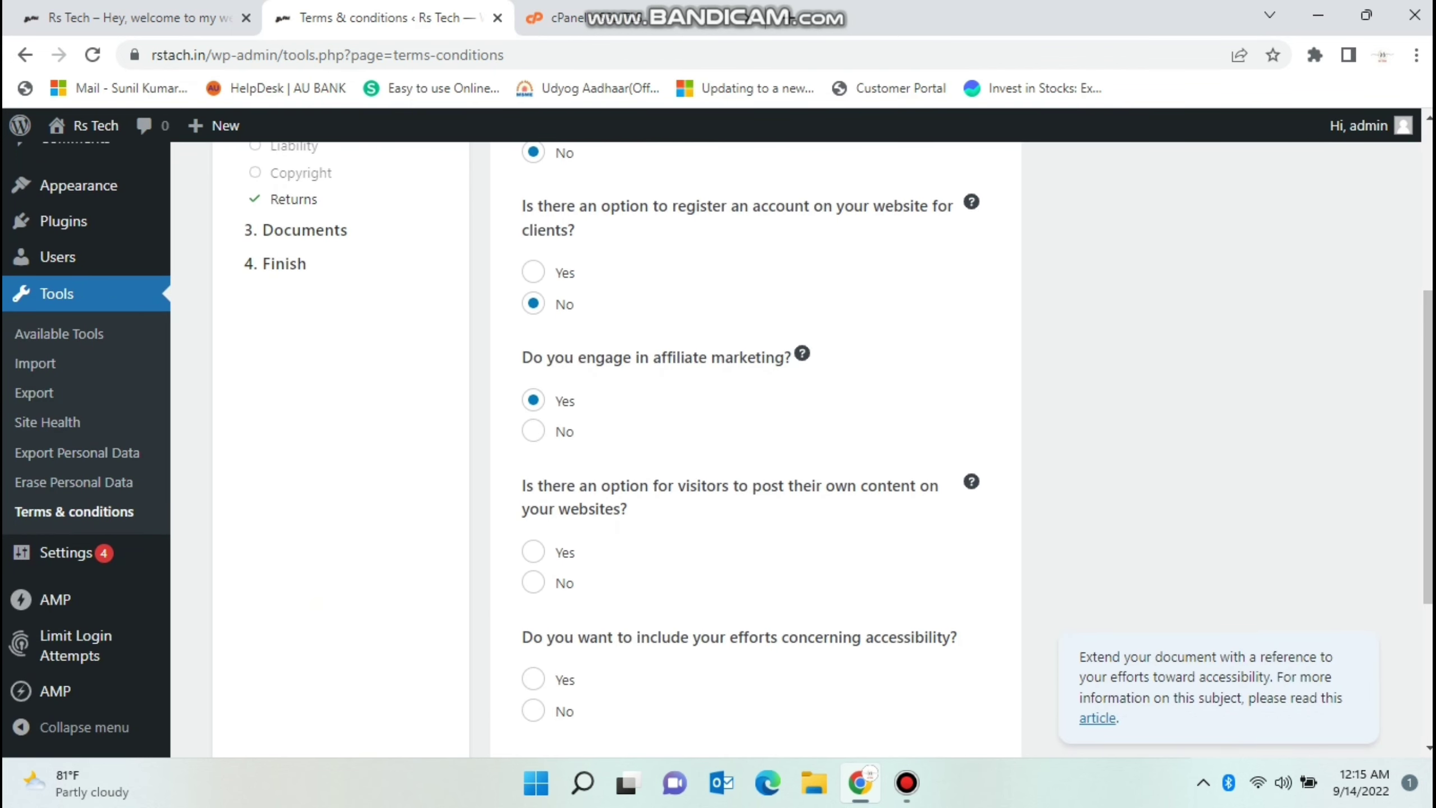
Answer Yes to visitor-posted content and accessibility, No to targeting minors, and continue.
{"action": "left_click", "coordinate": [533, 552]}
{"action": "left_click", "coordinate": [532, 679]}
{"action": "scroll", "coordinate": [532, 679], "scroll_direction": "down", "scroll_amount": 4}
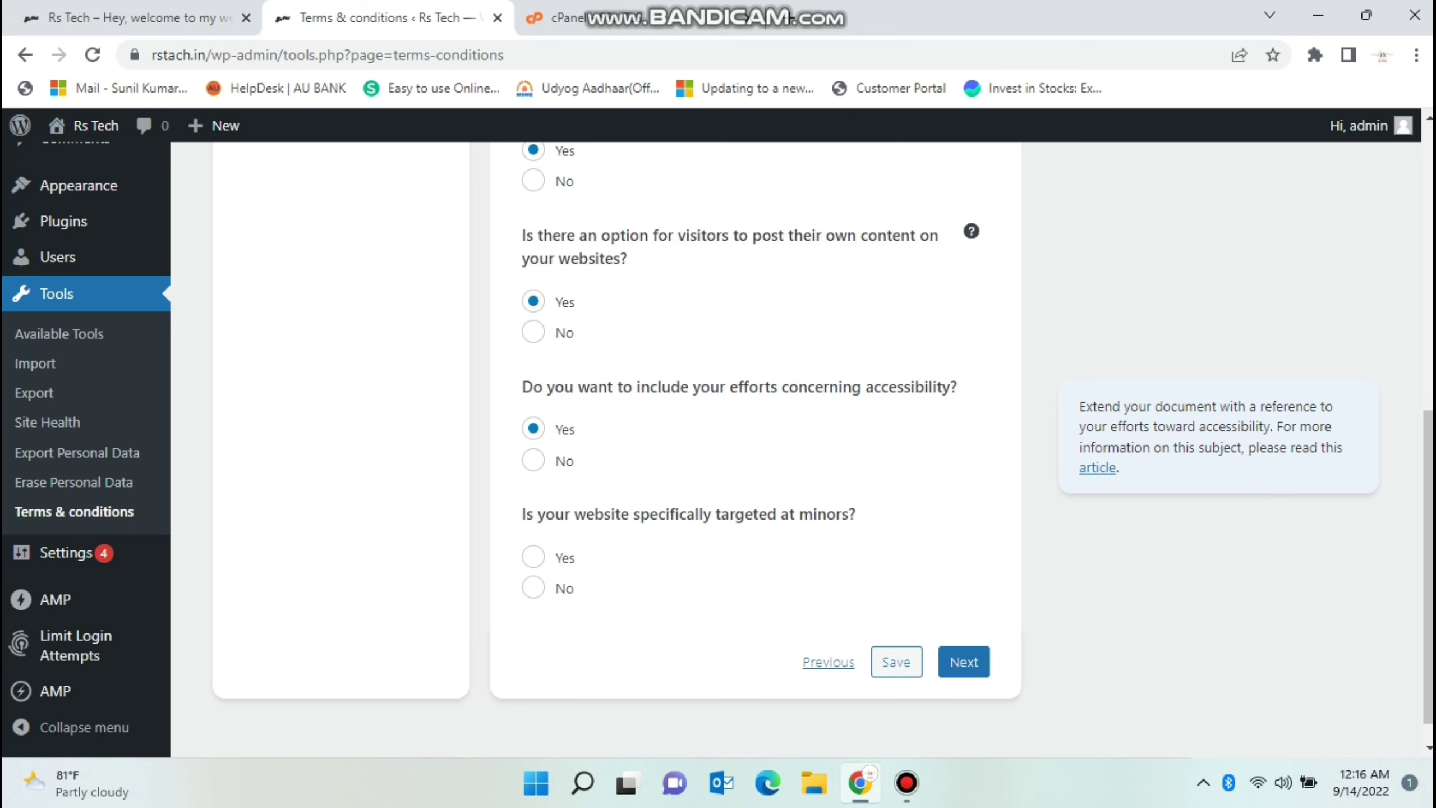
{"action": "left_click", "coordinate": [532, 557]}
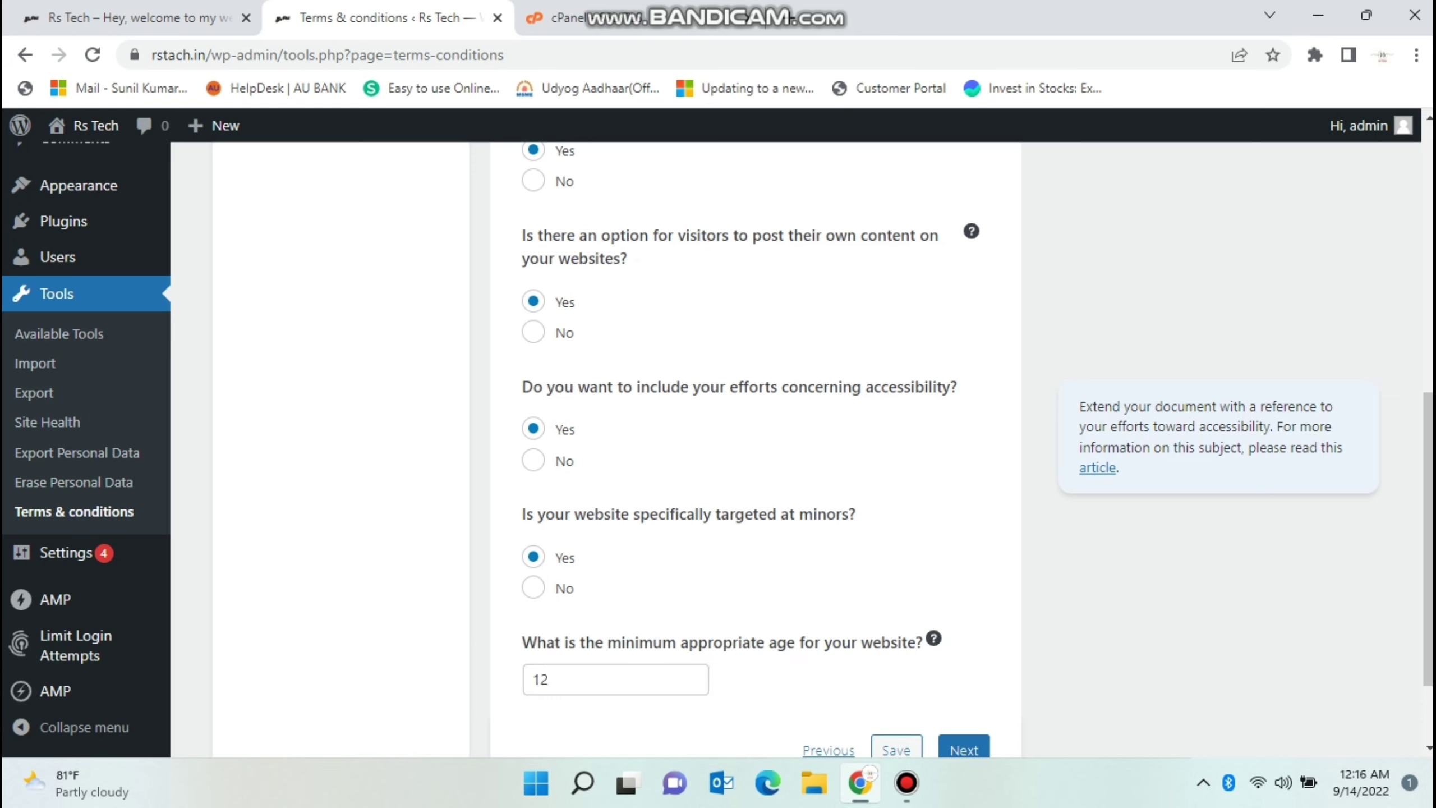
{"action": "left_click", "coordinate": [532, 588]}
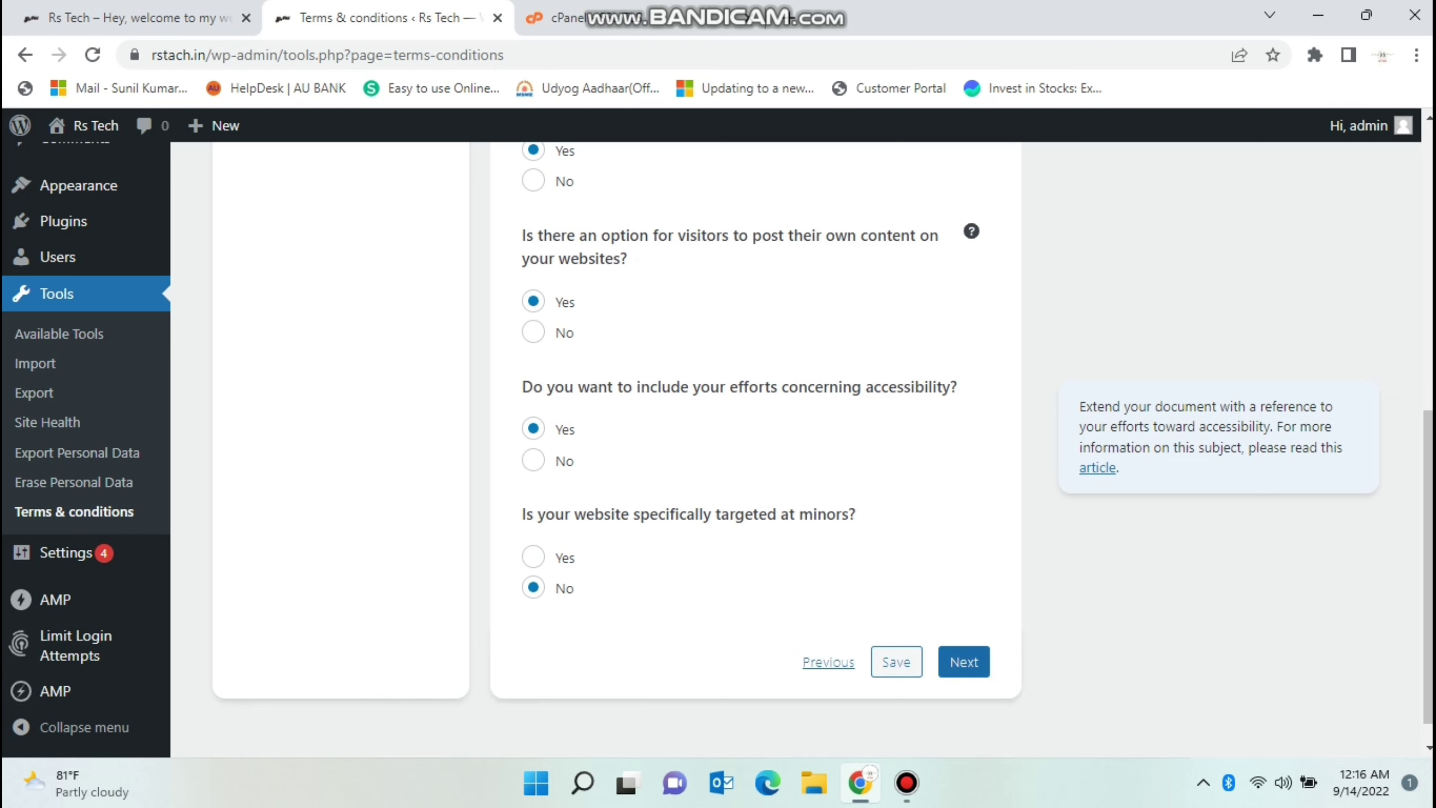
{"action": "left_click", "coordinate": [963, 661]}
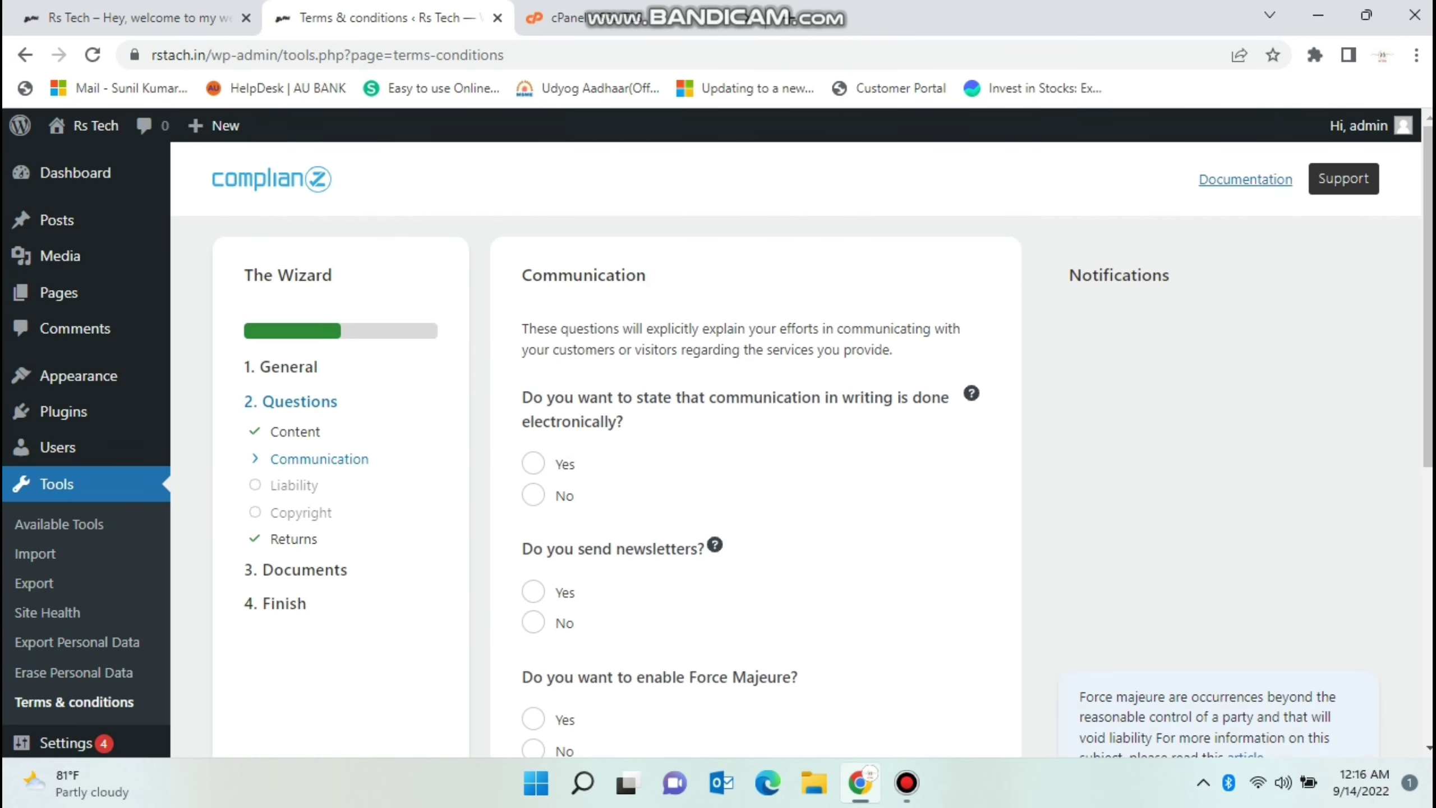
Answer Communication: electronic communication yes, newsletters no, Force Majeure no, written notice of changes, current language only.
{"action": "left_click", "coordinate": [533, 463]}
{"action": "left_click", "coordinate": [532, 592]}
{"action": "scroll", "coordinate": [532, 592], "scroll_direction": "down", "scroll_amount": 5}
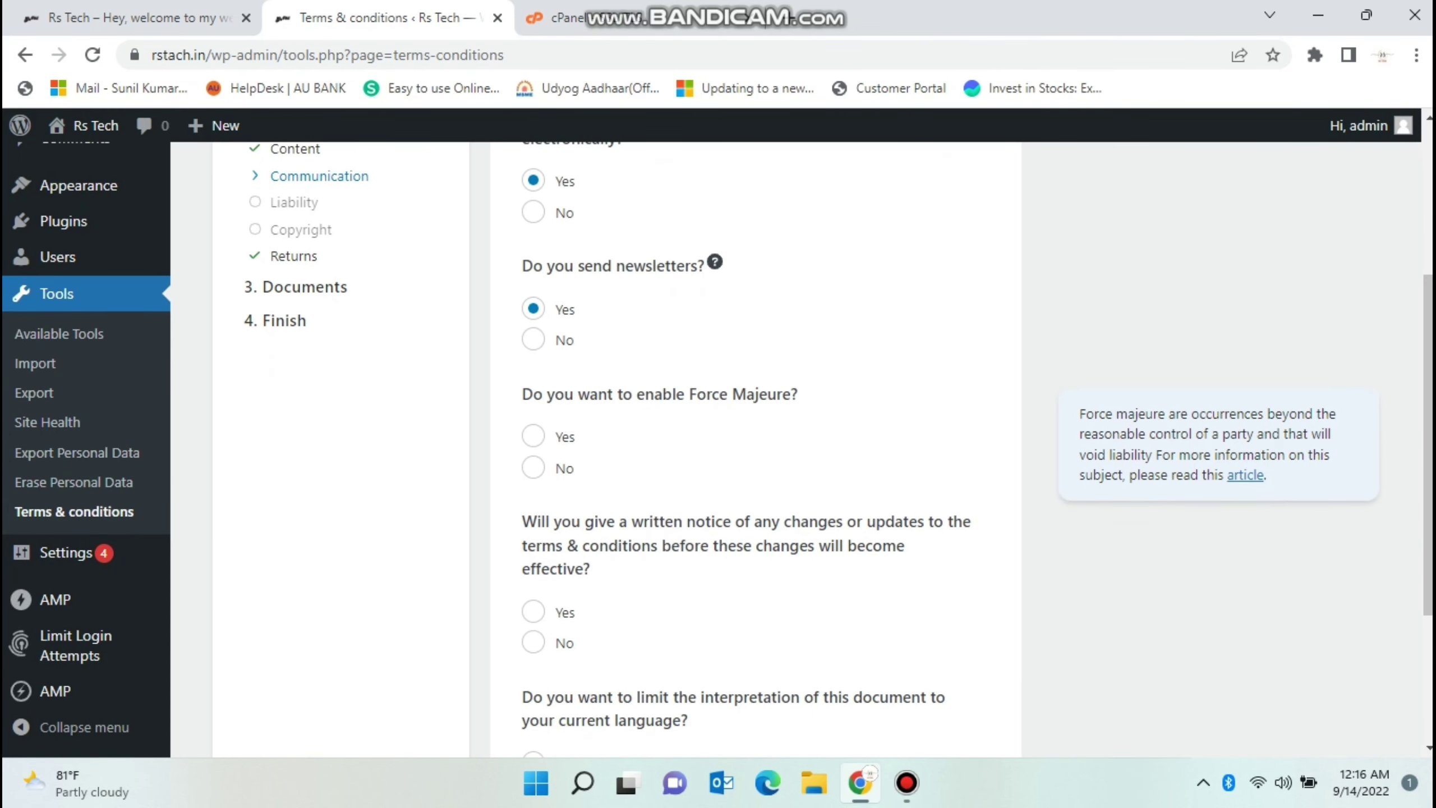
{"action": "left_click", "coordinate": [532, 339]}
{"action": "left_click", "coordinate": [533, 467]}
{"action": "left_click", "coordinate": [532, 611]}
{"action": "scroll", "coordinate": [758, 441], "scroll_direction": "down", "scroll_amount": 4}
{"action": "left_click", "coordinate": [532, 553]}
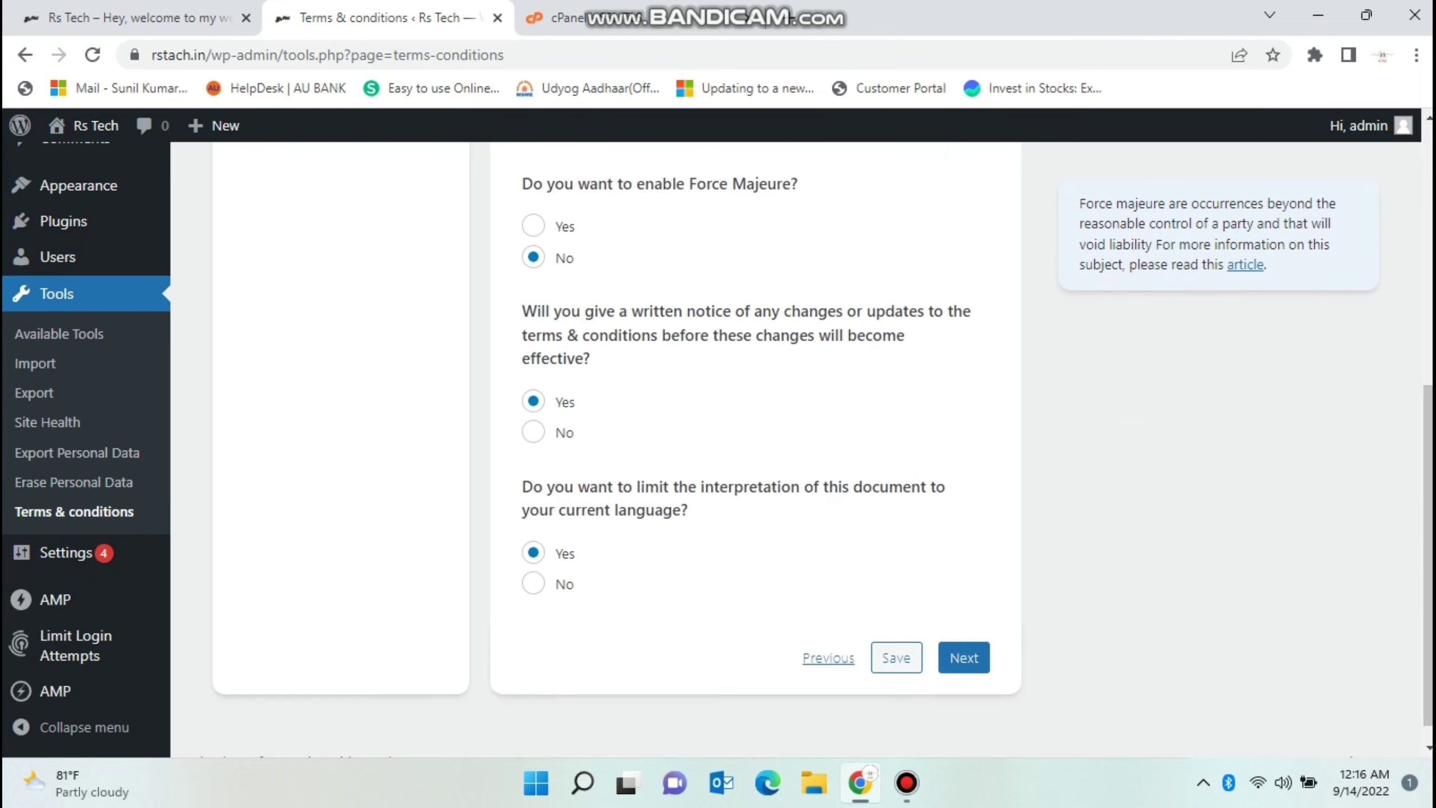
{"action": "left_click", "coordinate": [963, 657]}
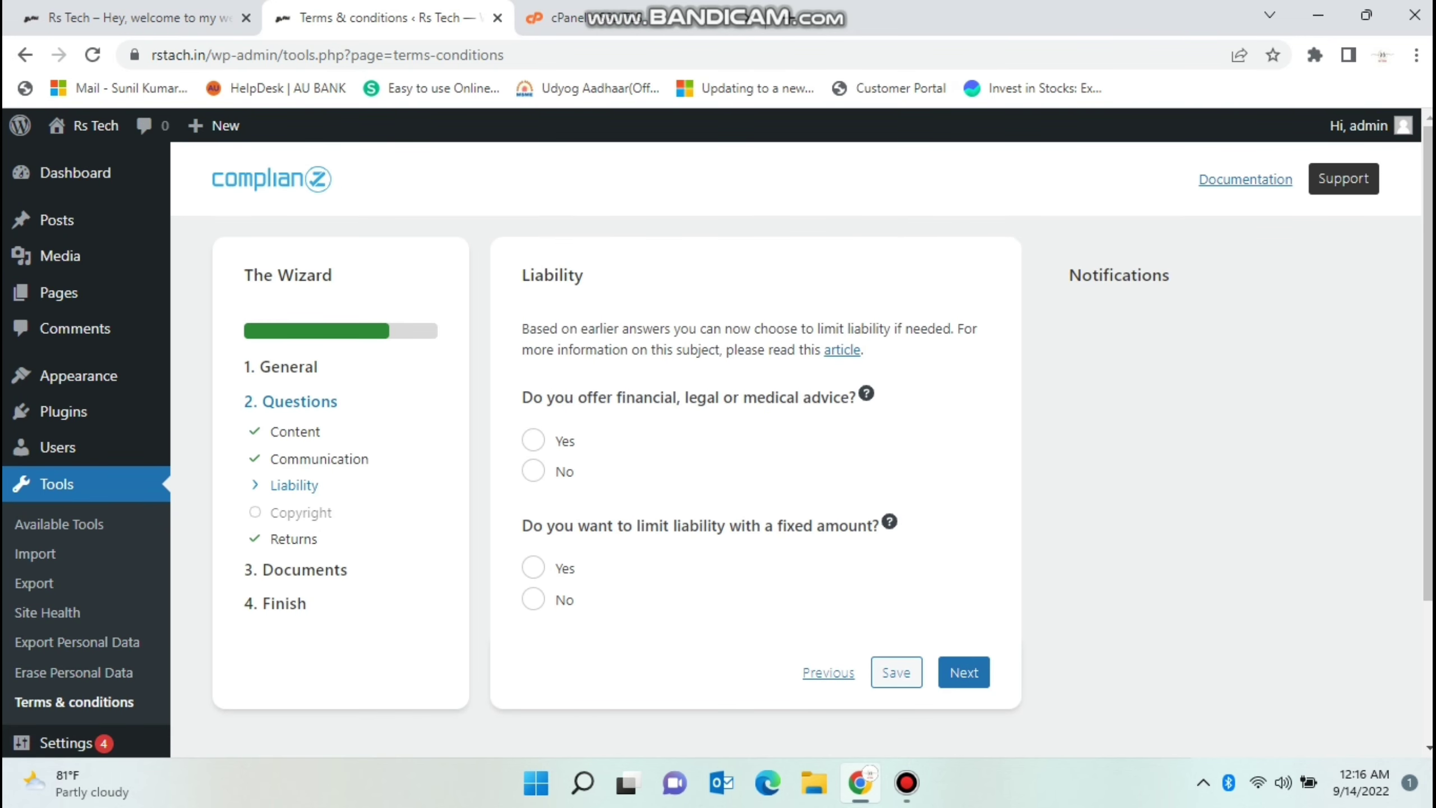
Answer Liability: financial, legal or medical advice offered, no fixed-amount liability limit.
{"action": "left_click", "coordinate": [532, 440]}
{"action": "left_click", "coordinate": [533, 566]}
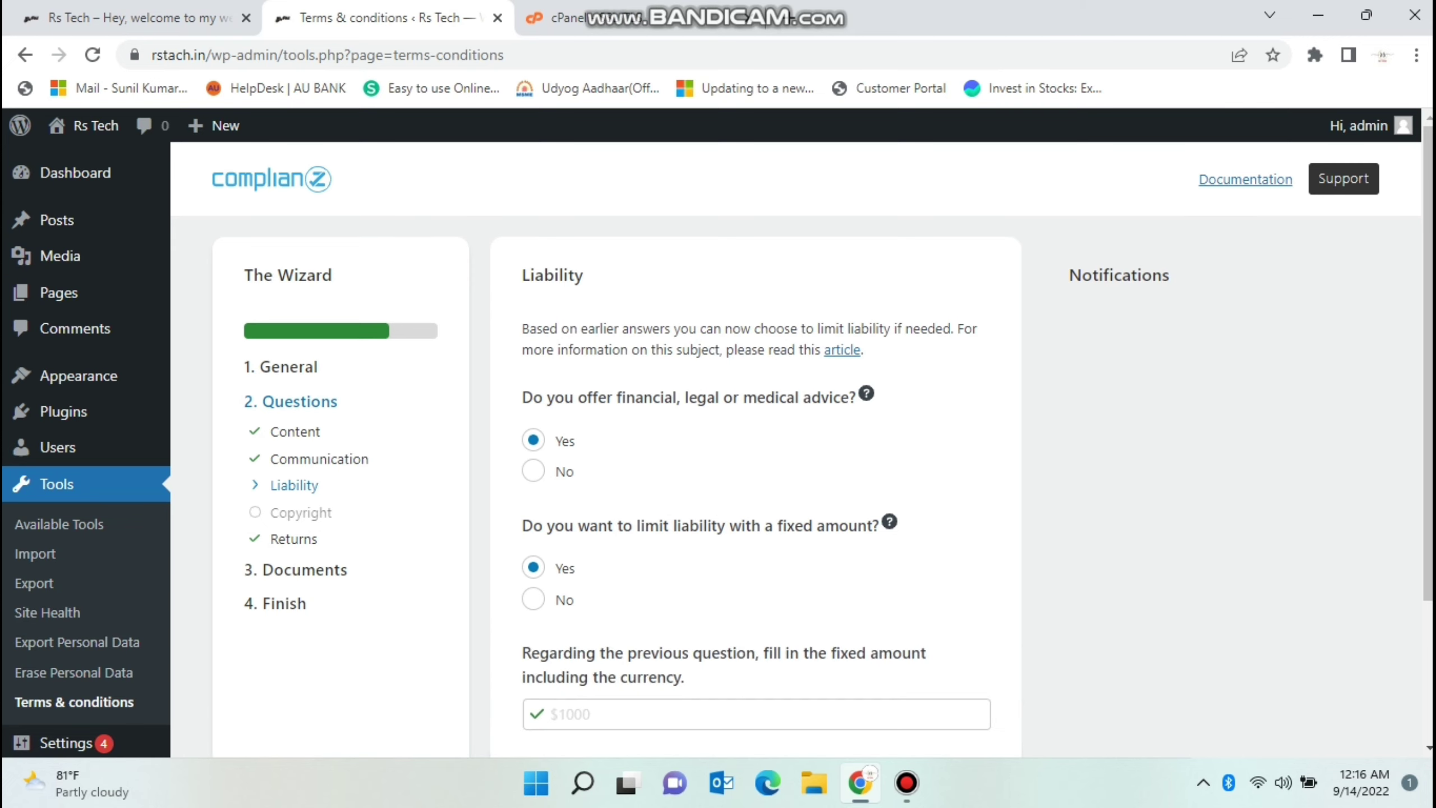
{"action": "left_click", "coordinate": [533, 599]}
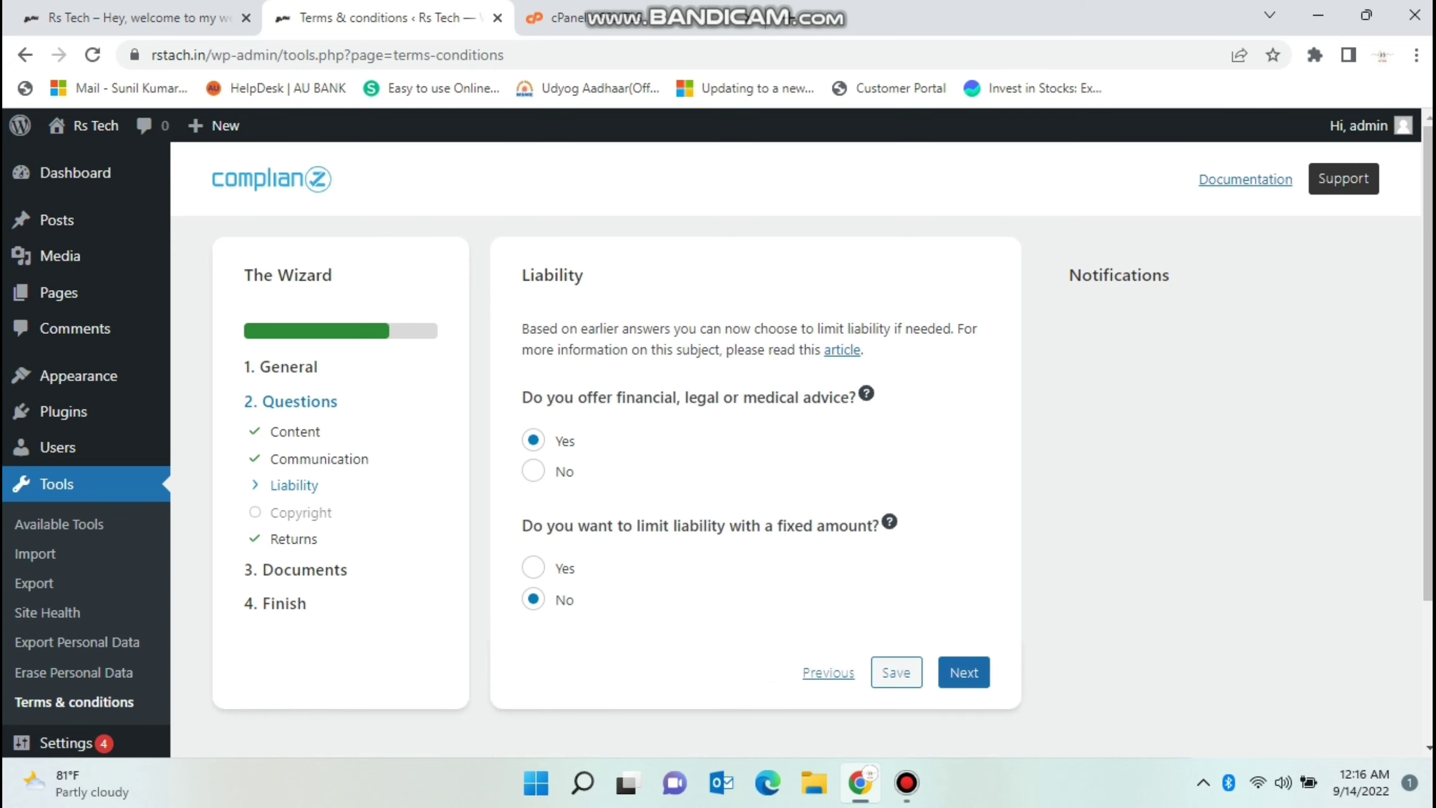
{"action": "left_click", "coordinate": [964, 672]}
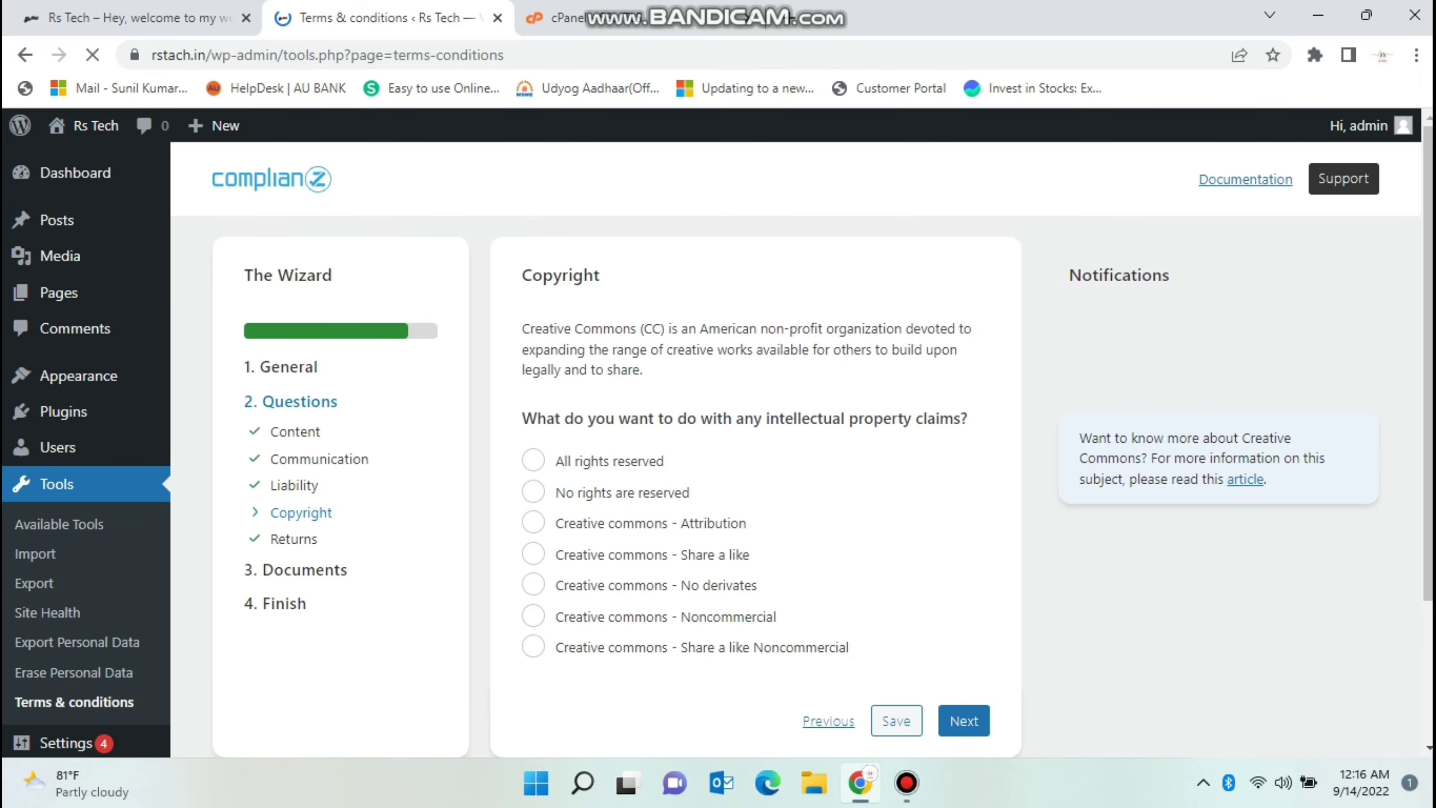
Set Copyright to all rights reserved and Returns to no returns or withdrawals offered.
{"action": "left_click", "coordinate": [532, 460]}
{"action": "left_click", "coordinate": [964, 721]}
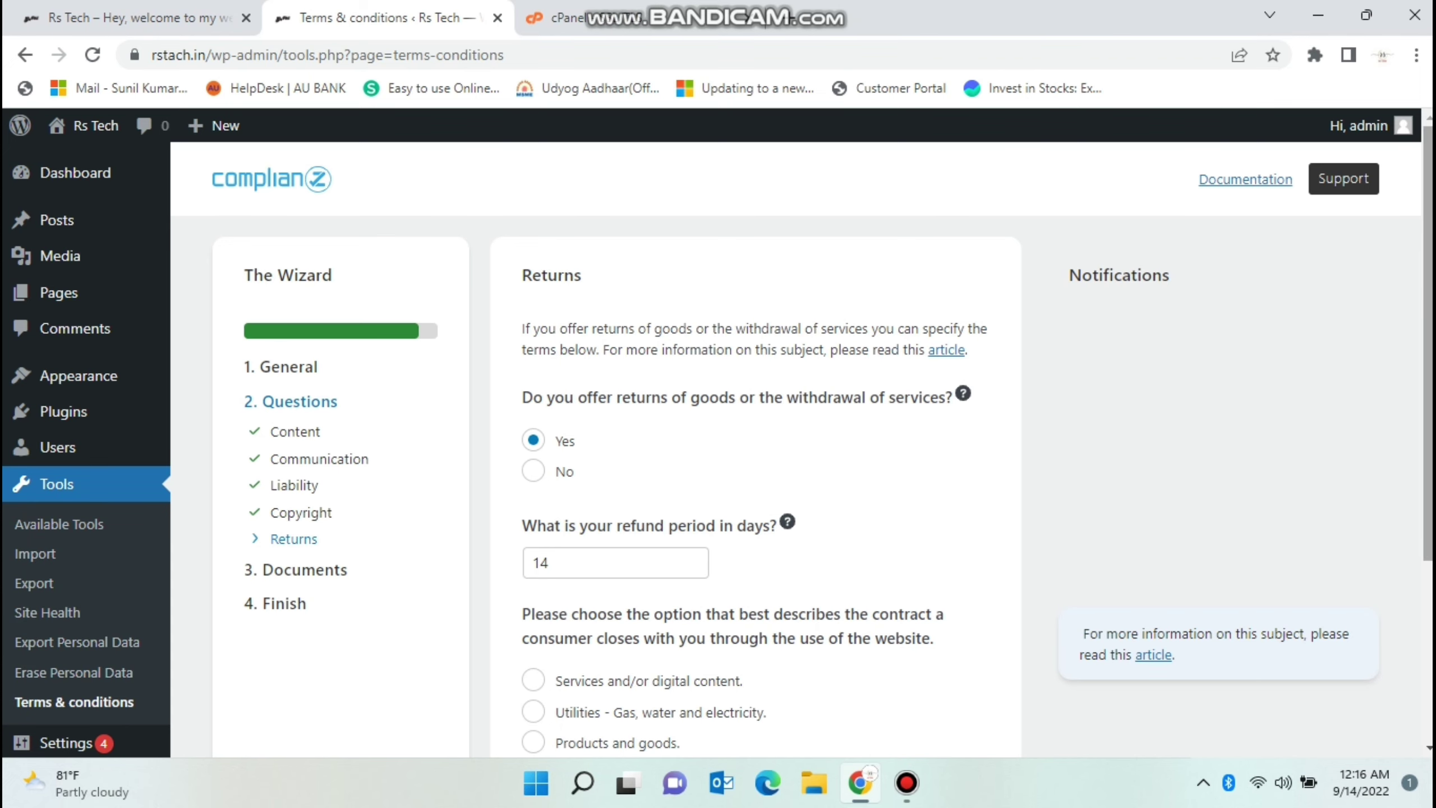
{"action": "right_click", "coordinate": [1097, 147]}
{"action": "left_click", "coordinate": [532, 471]}
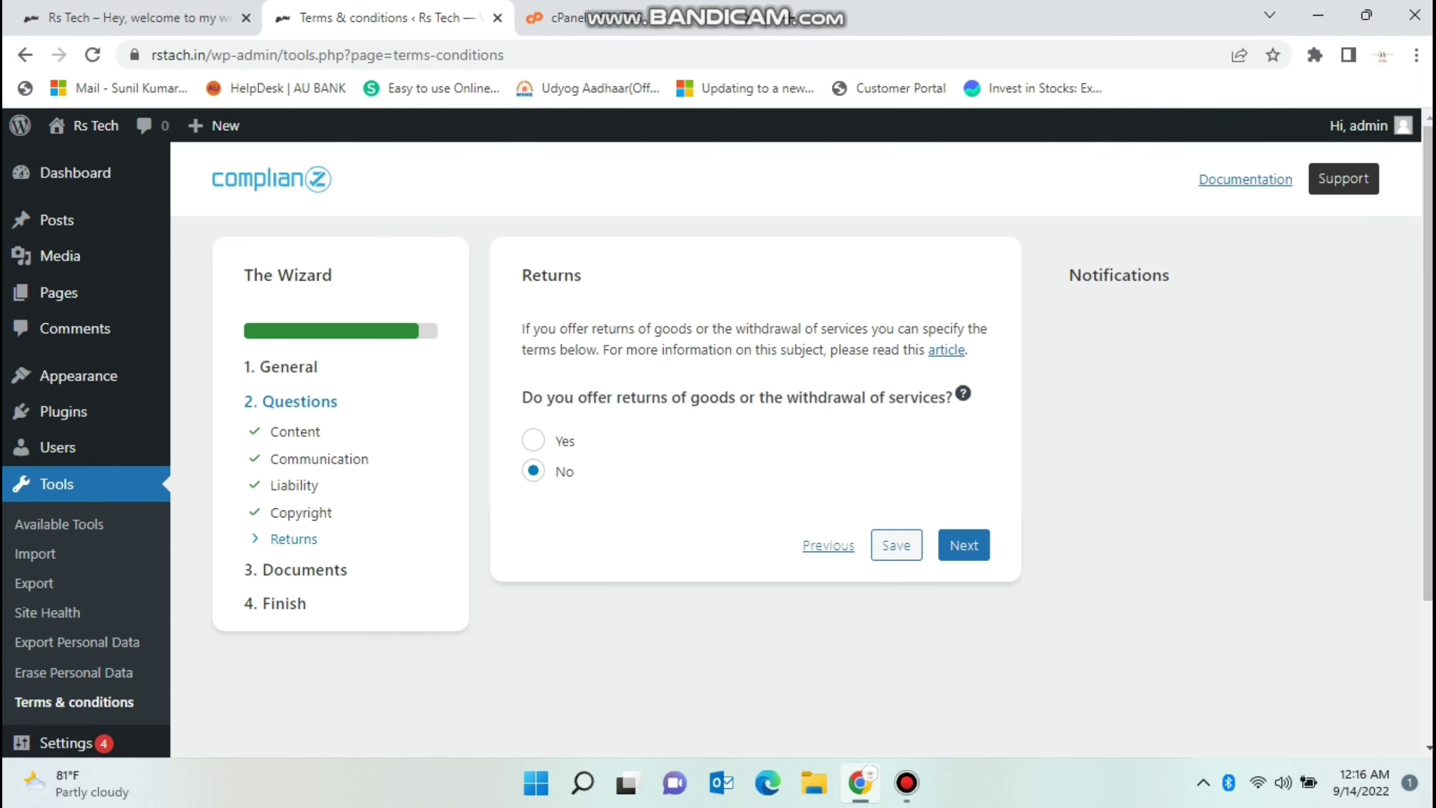
{"action": "left_click", "coordinate": [964, 545]}
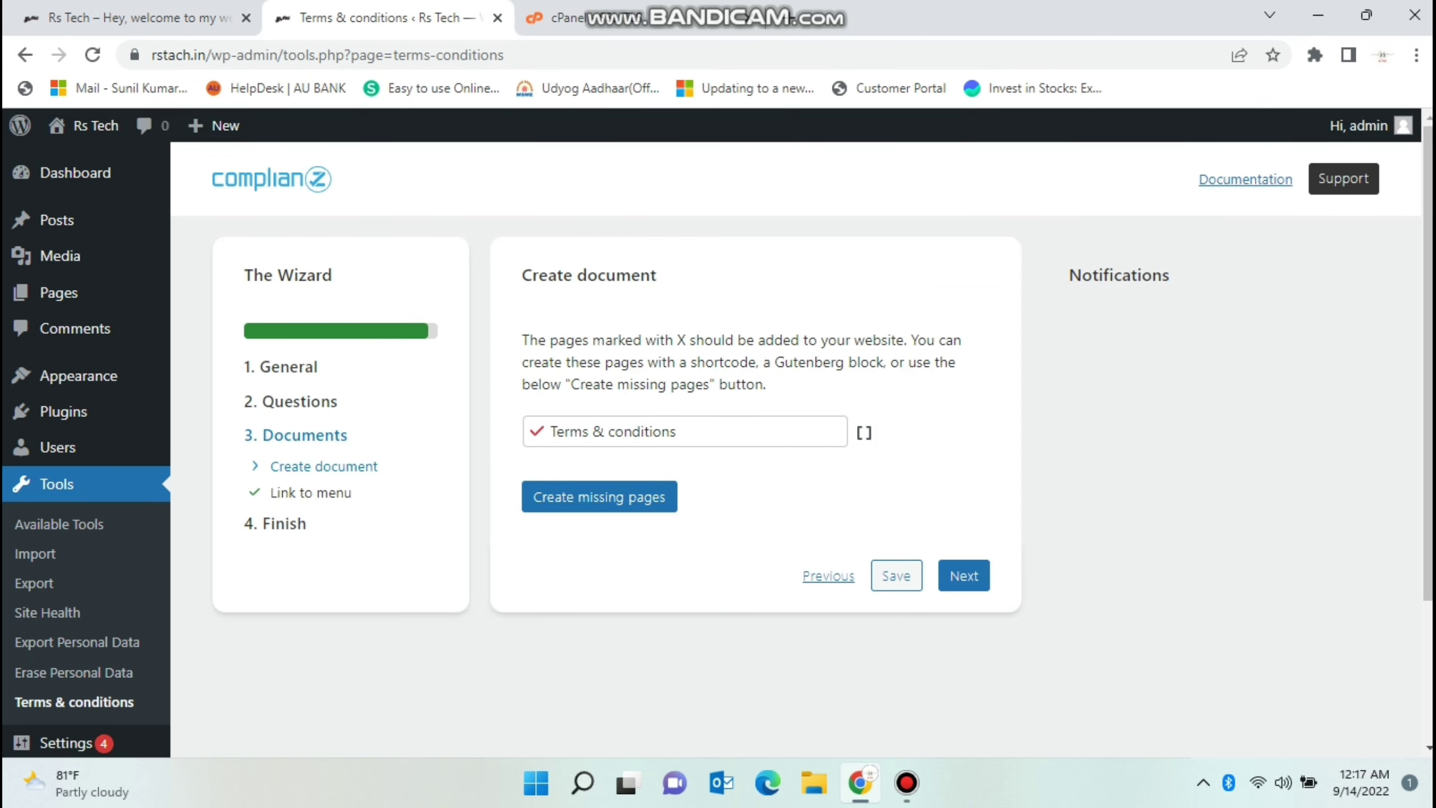
Create the missing Terms & conditions page.
{"action": "left_click", "coordinate": [684, 431]}
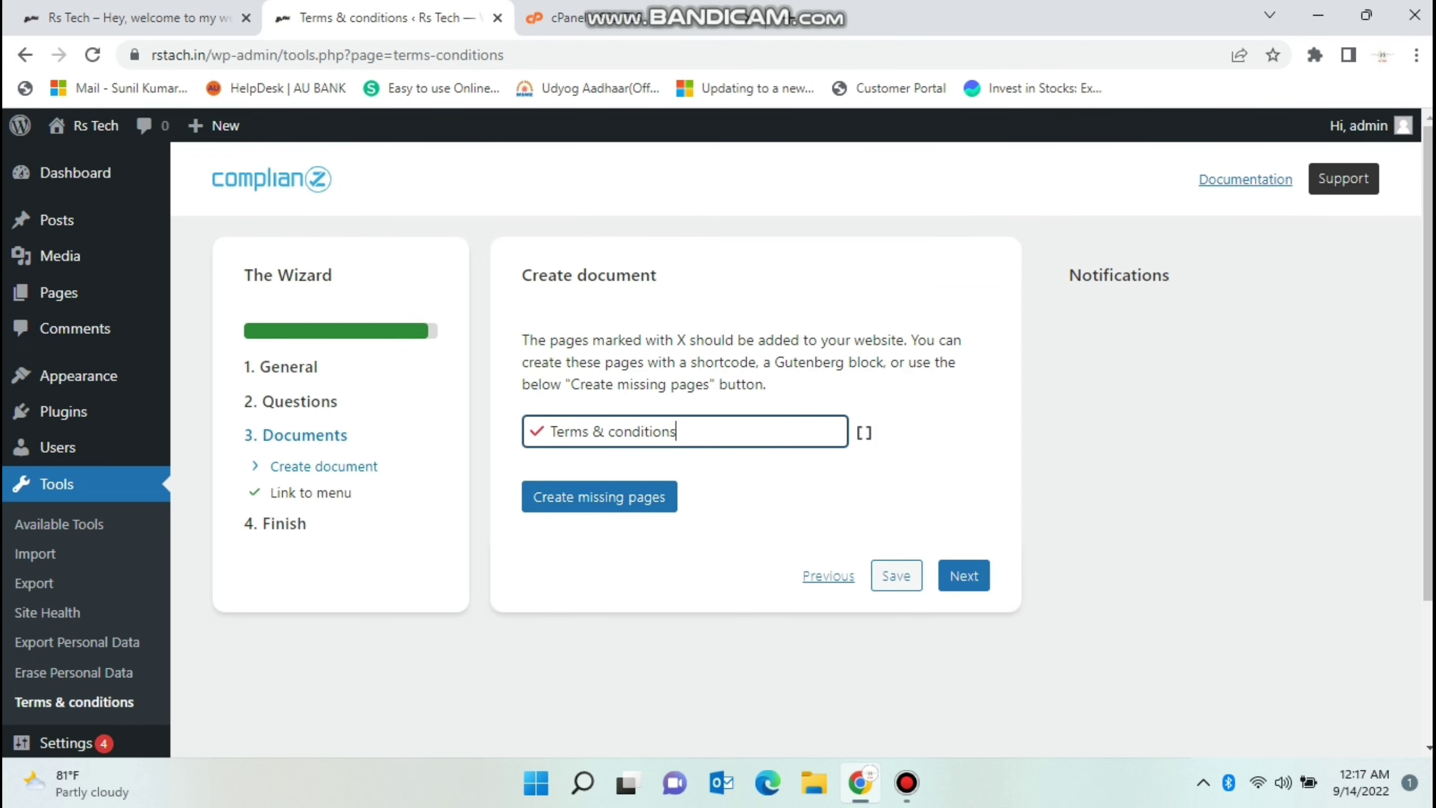
{"action": "key", "text": "Tab"}
{"action": "key", "text": "Return"}
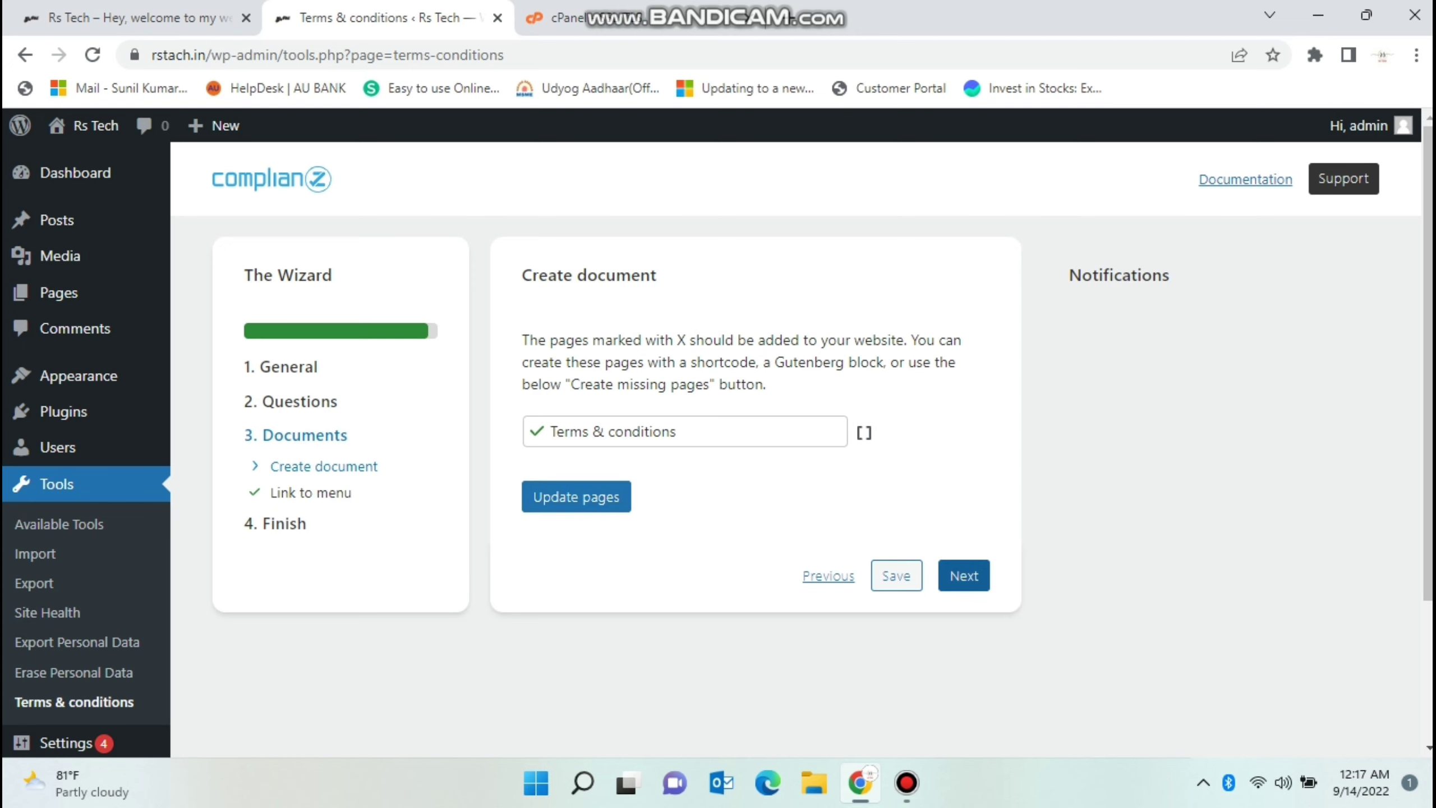
{"action": "key", "text": "Return"}
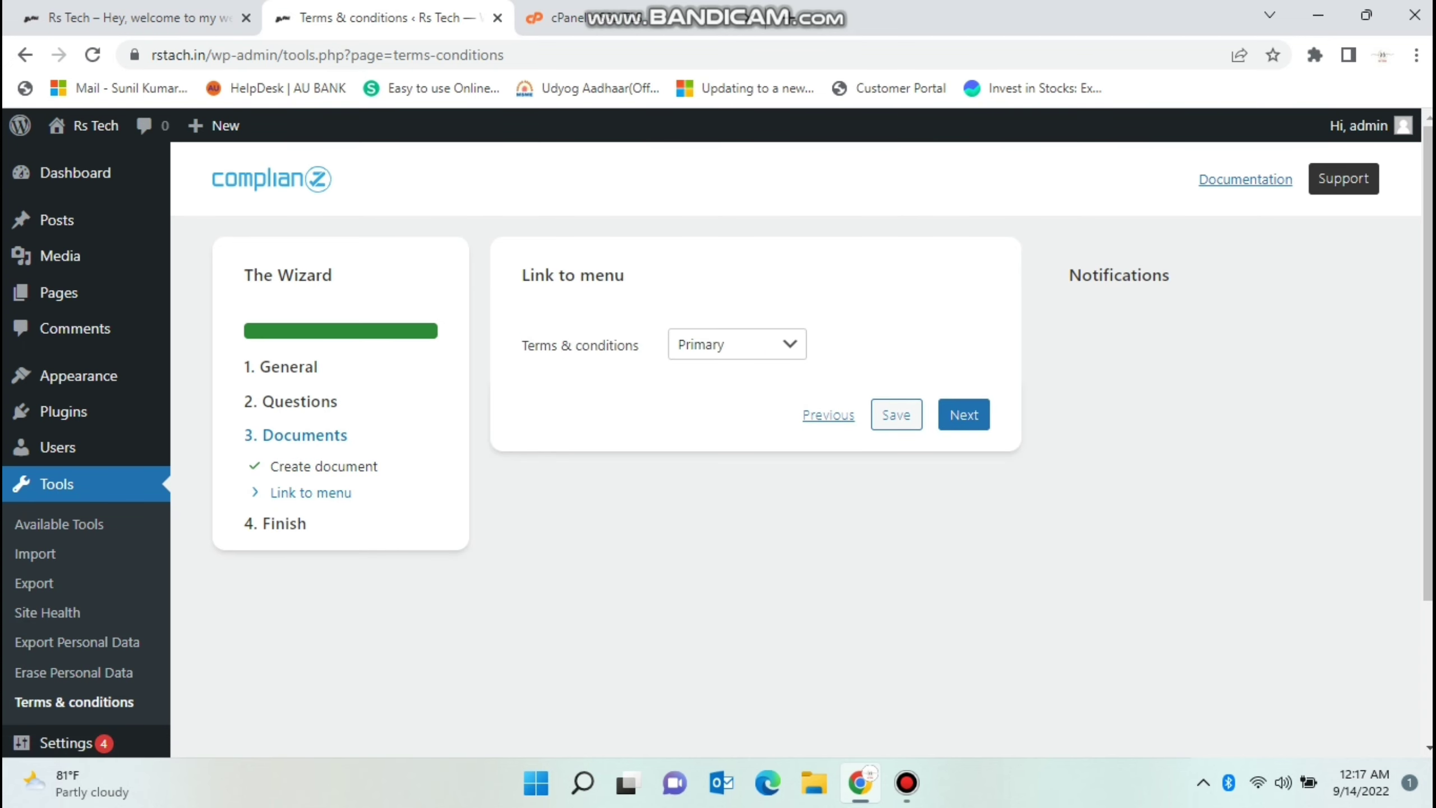
Link the page to the Primary menu and finish the wizard.
{"action": "key", "text": "Tab"}
{"action": "key", "text": "space"}
{"action": "key", "text": "Return"}
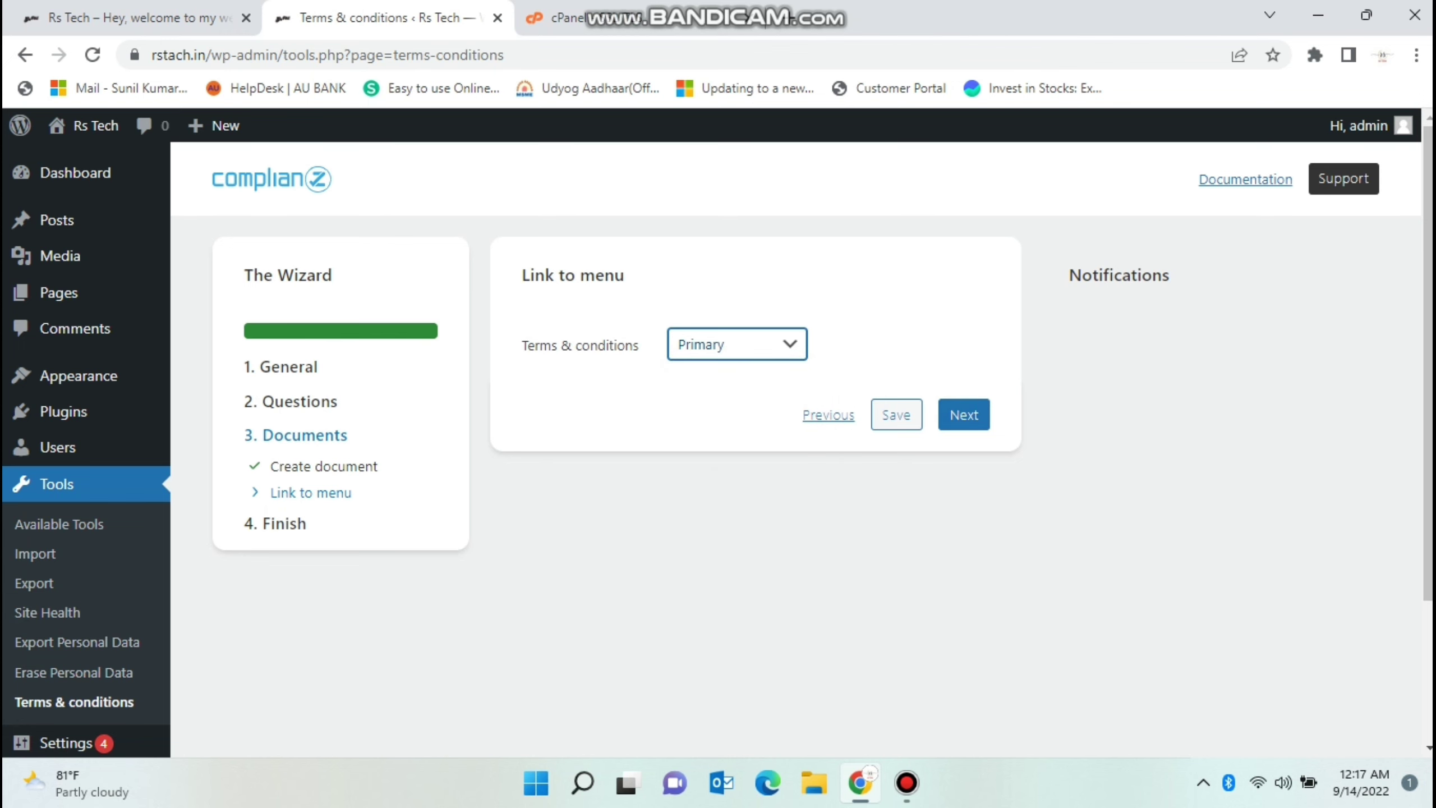
{"action": "key", "text": "Tab"}
{"action": "key", "text": "Tab"}
{"action": "key", "text": "Tab"}
{"action": "key", "text": "Return"}
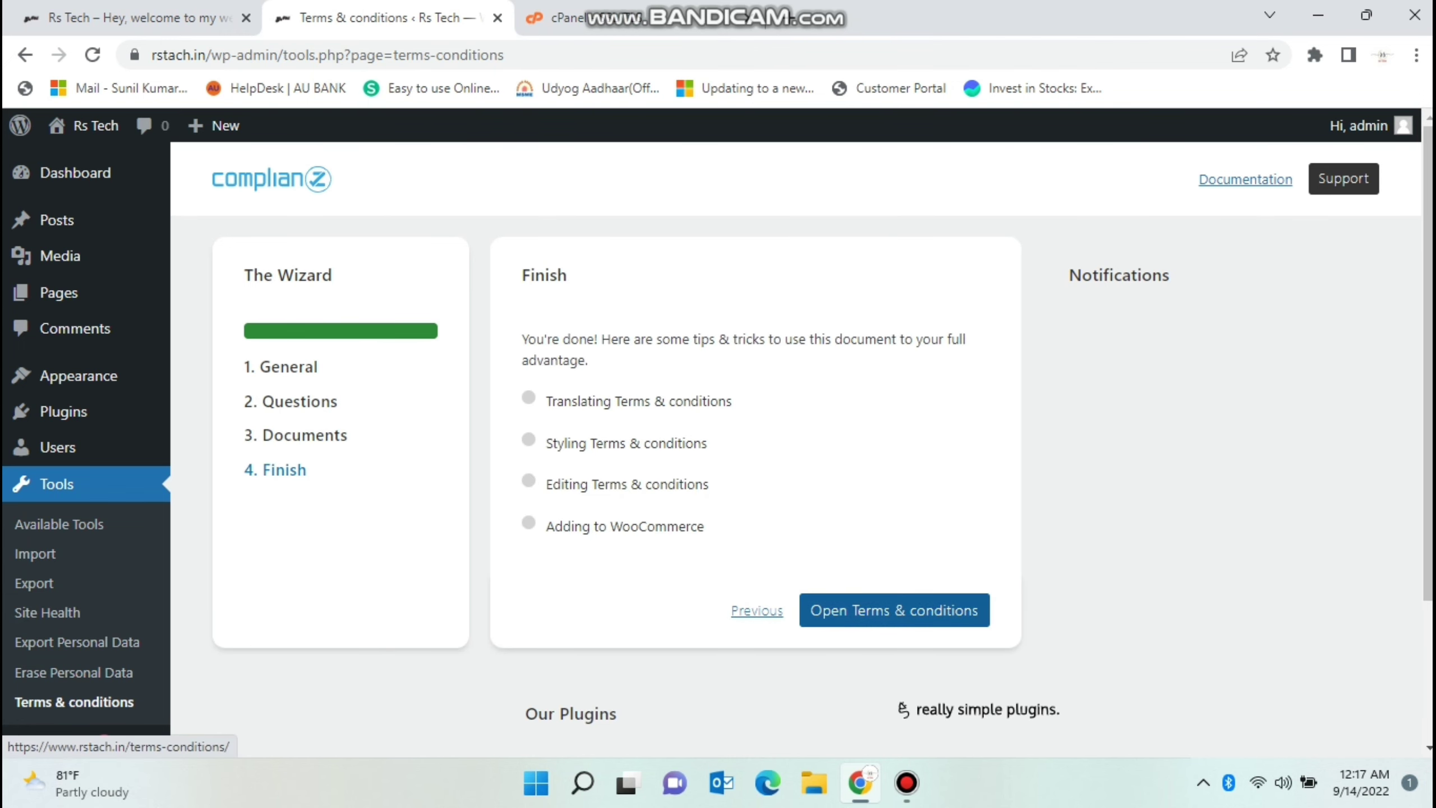
Open the 'Styling Terms & conditions' tip in a new tab.
{"action": "key", "text": "shift+Tab"}
{"action": "key", "text": "shift+Tab"}
{"action": "key", "text": "shift+Tab"}
{"action": "key", "text": "shift+Tab"}
{"action": "key", "text": "shift+Tab"}
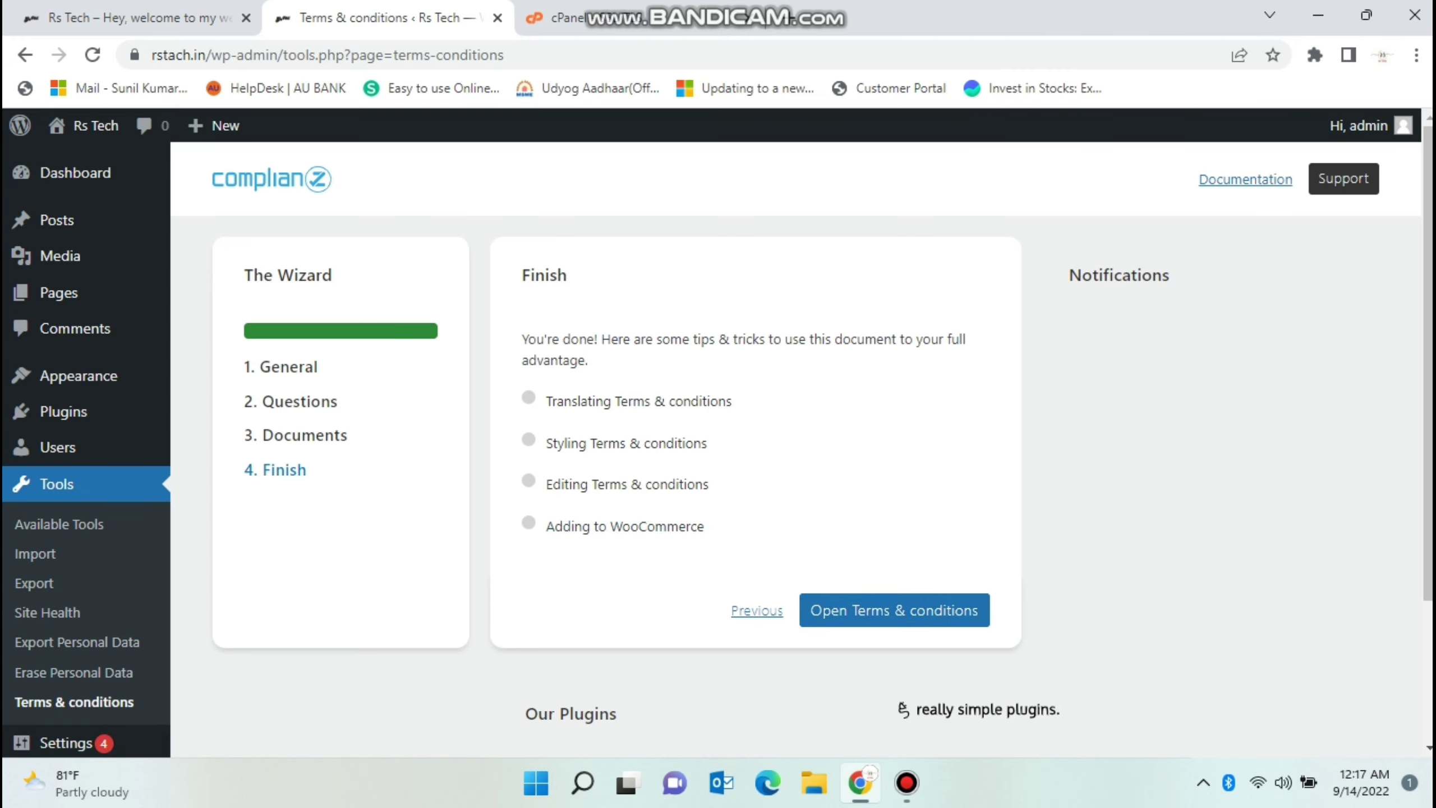
{"action": "key", "text": "Tab"}
{"action": "key", "text": "Return"}
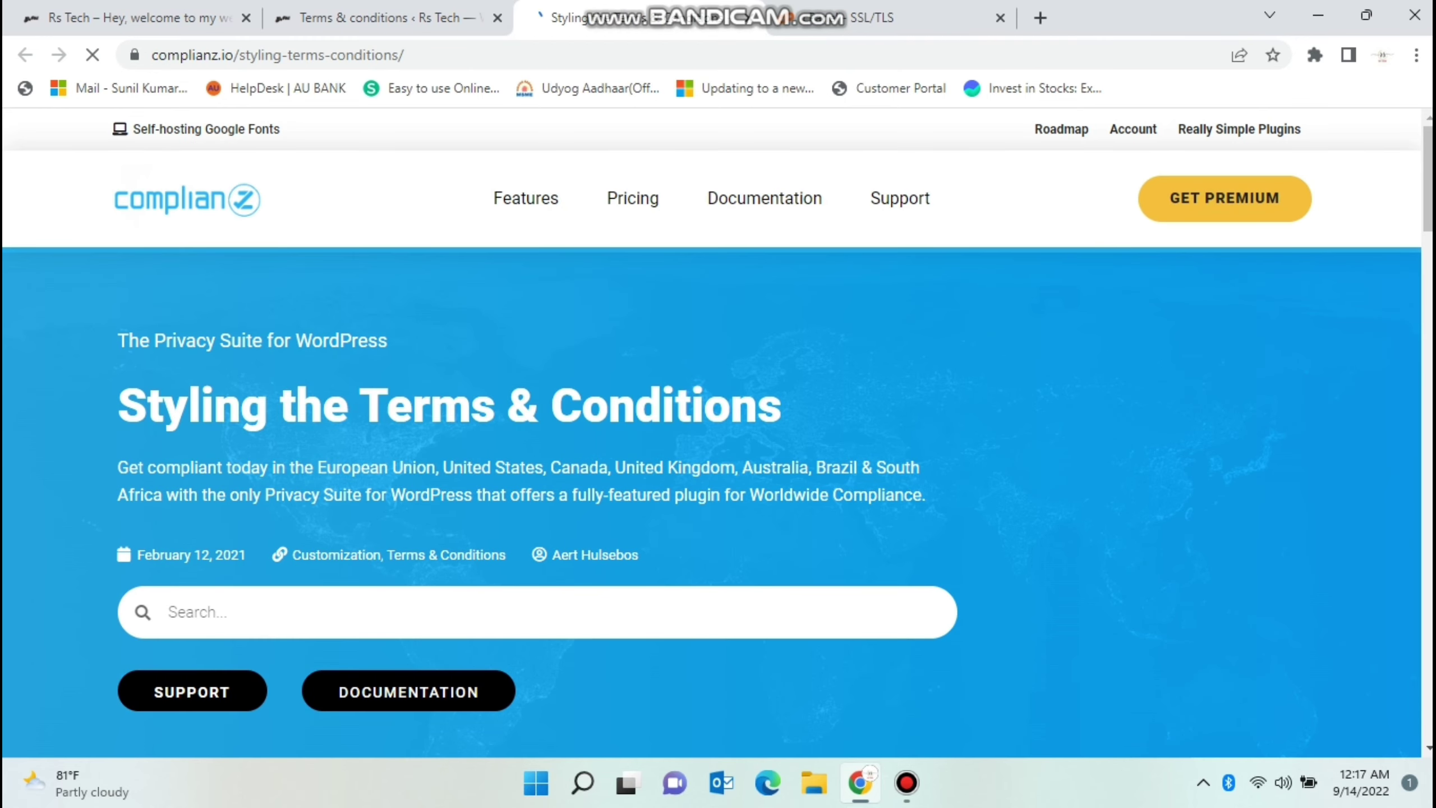
Open the published Terms & conditions page and scroll through its 24 sections.
{"action": "left_click", "coordinate": [378, 17]}
{"action": "left_click", "coordinate": [895, 610]}
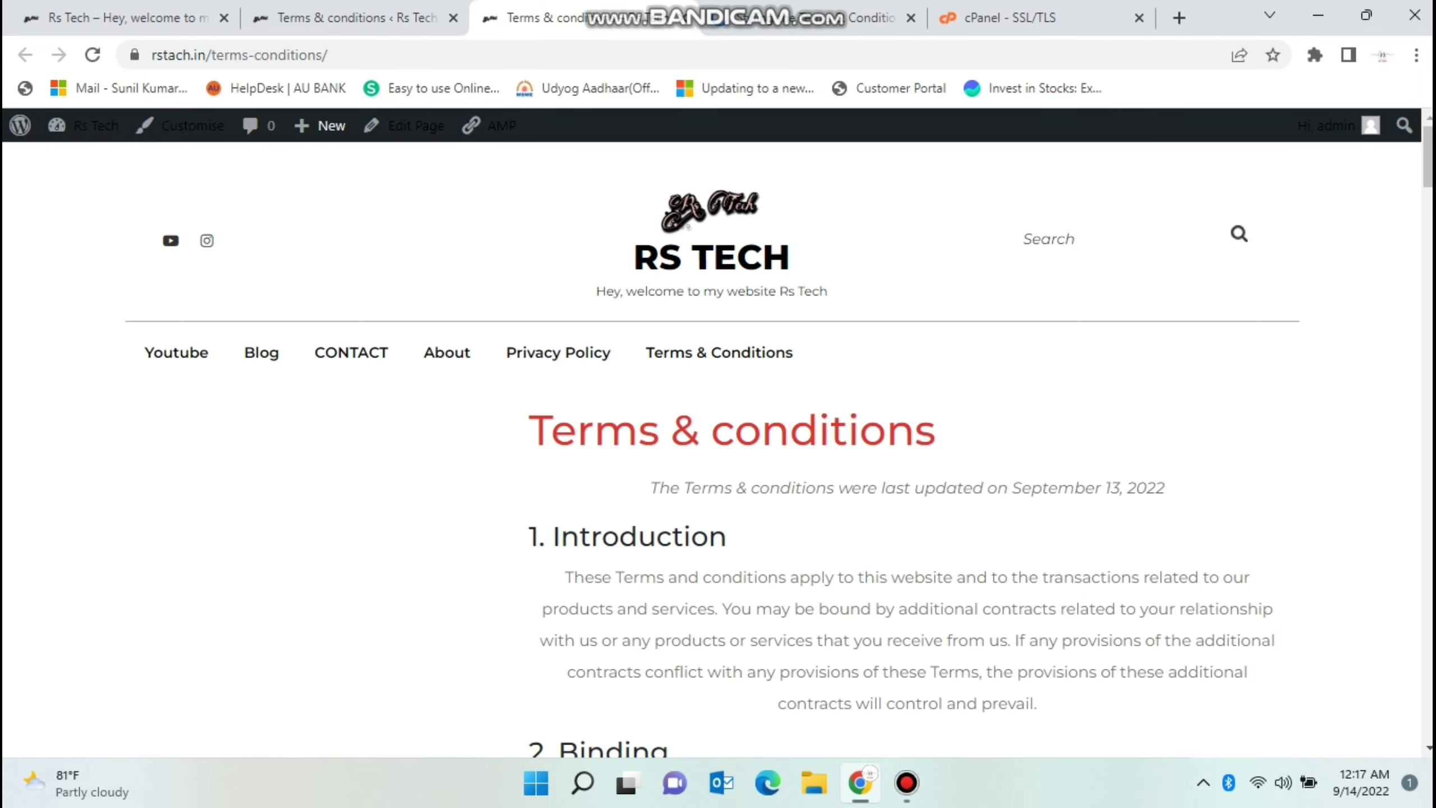
{"action": "scroll", "coordinate": [718, 452], "scroll_direction": "down", "scroll_amount": 15}
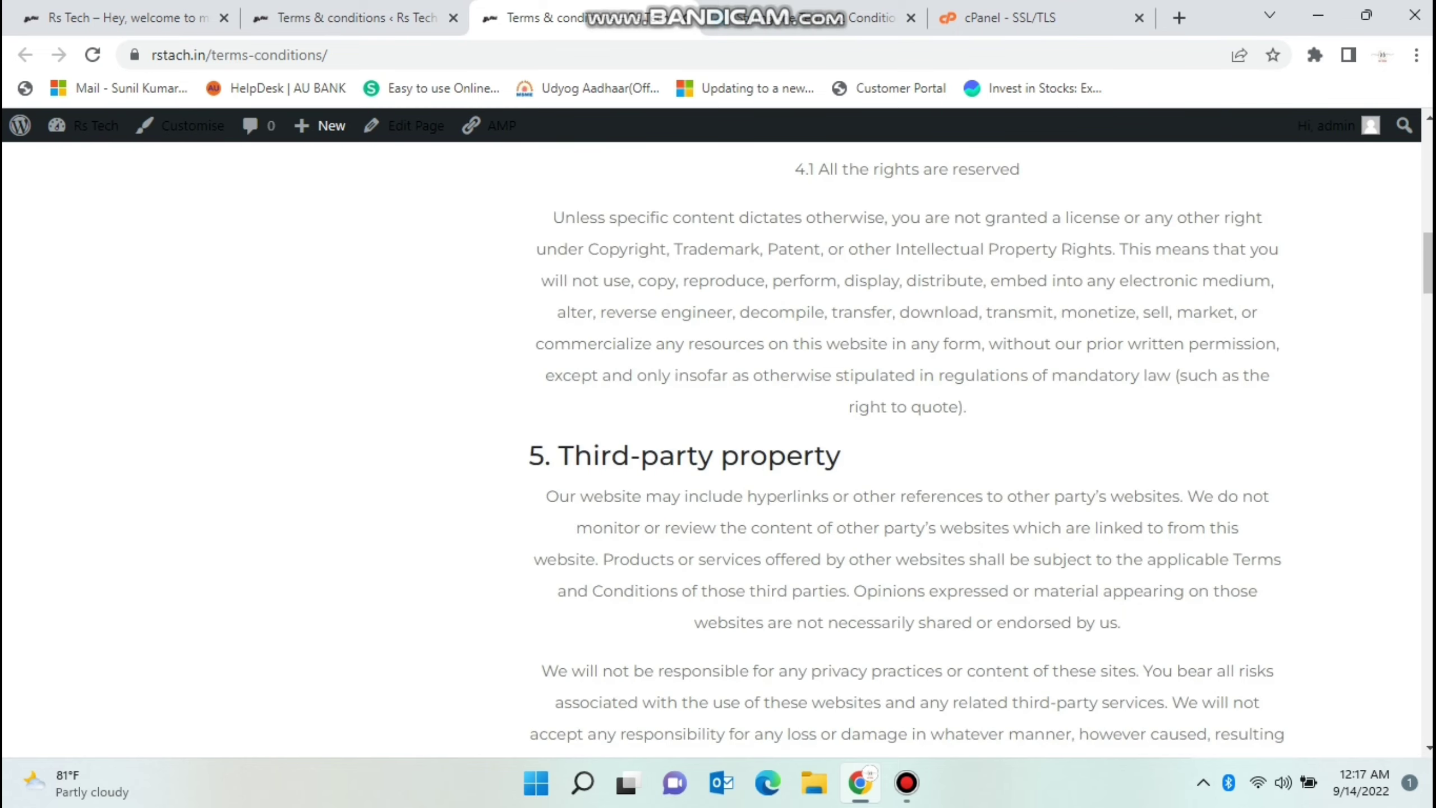
{"action": "scroll", "coordinate": [718, 453], "scroll_direction": "down", "scroll_amount": 20}
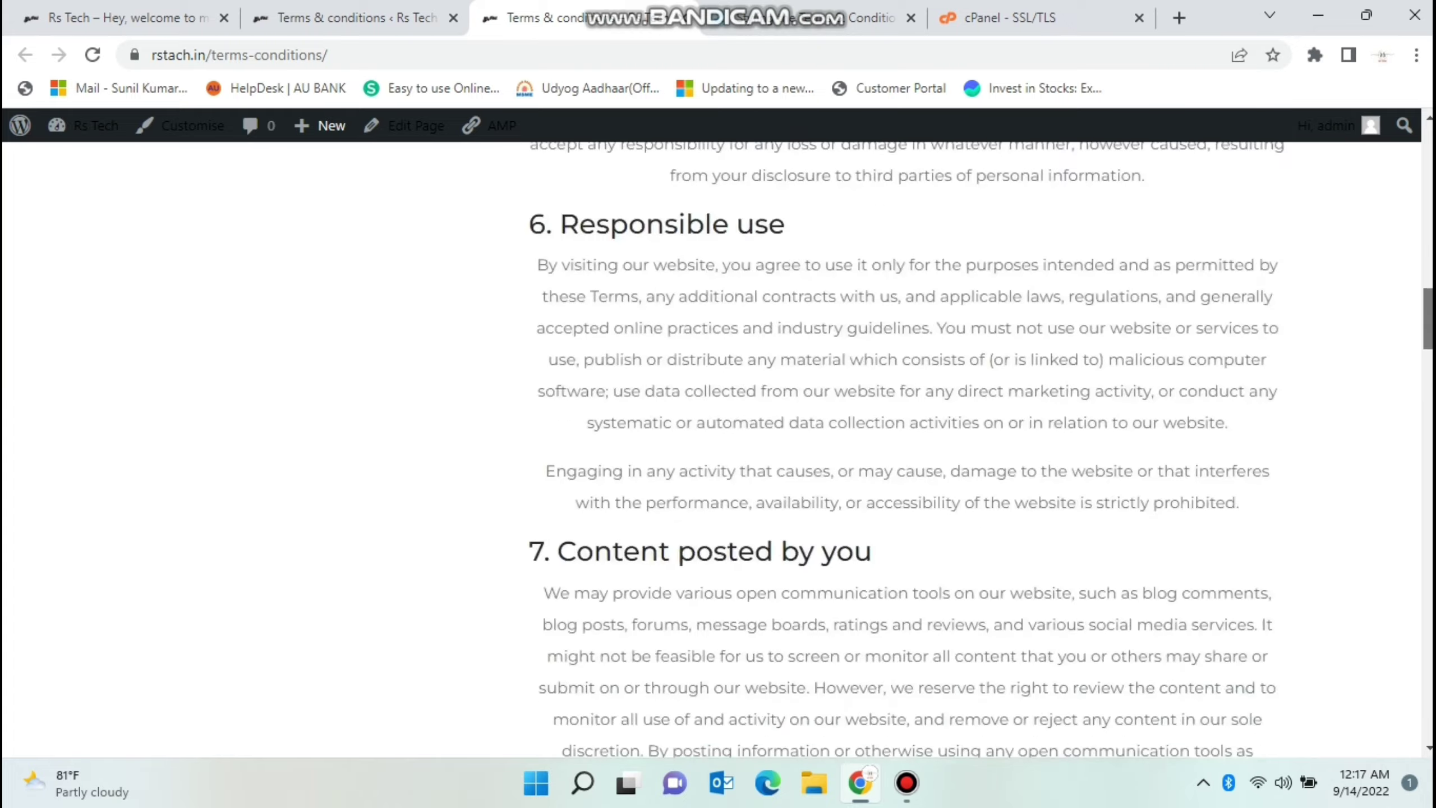
{"action": "scroll", "coordinate": [718, 453], "scroll_direction": "down", "scroll_amount": 15}
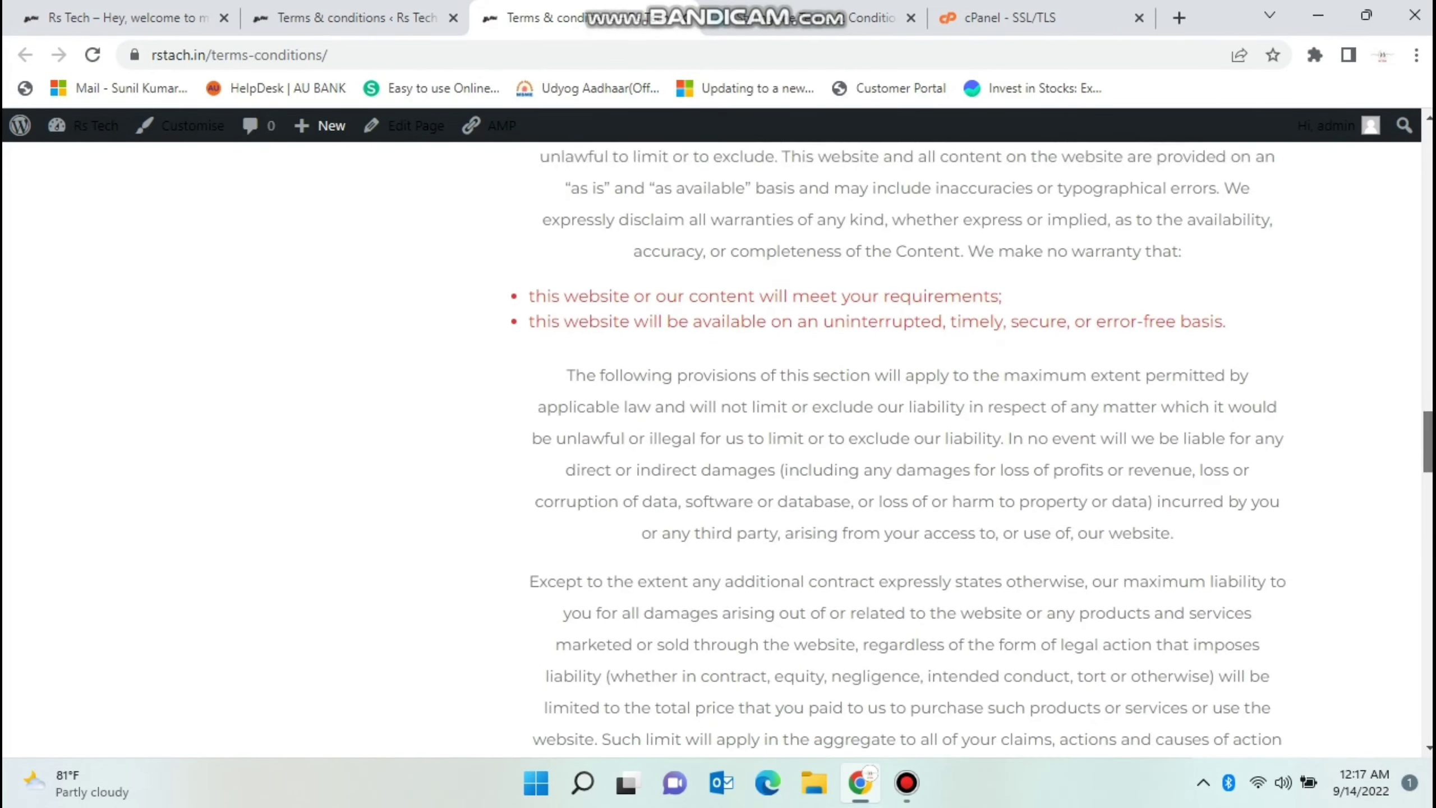
{"action": "scroll", "coordinate": [718, 452], "scroll_direction": "down", "scroll_amount": 20}
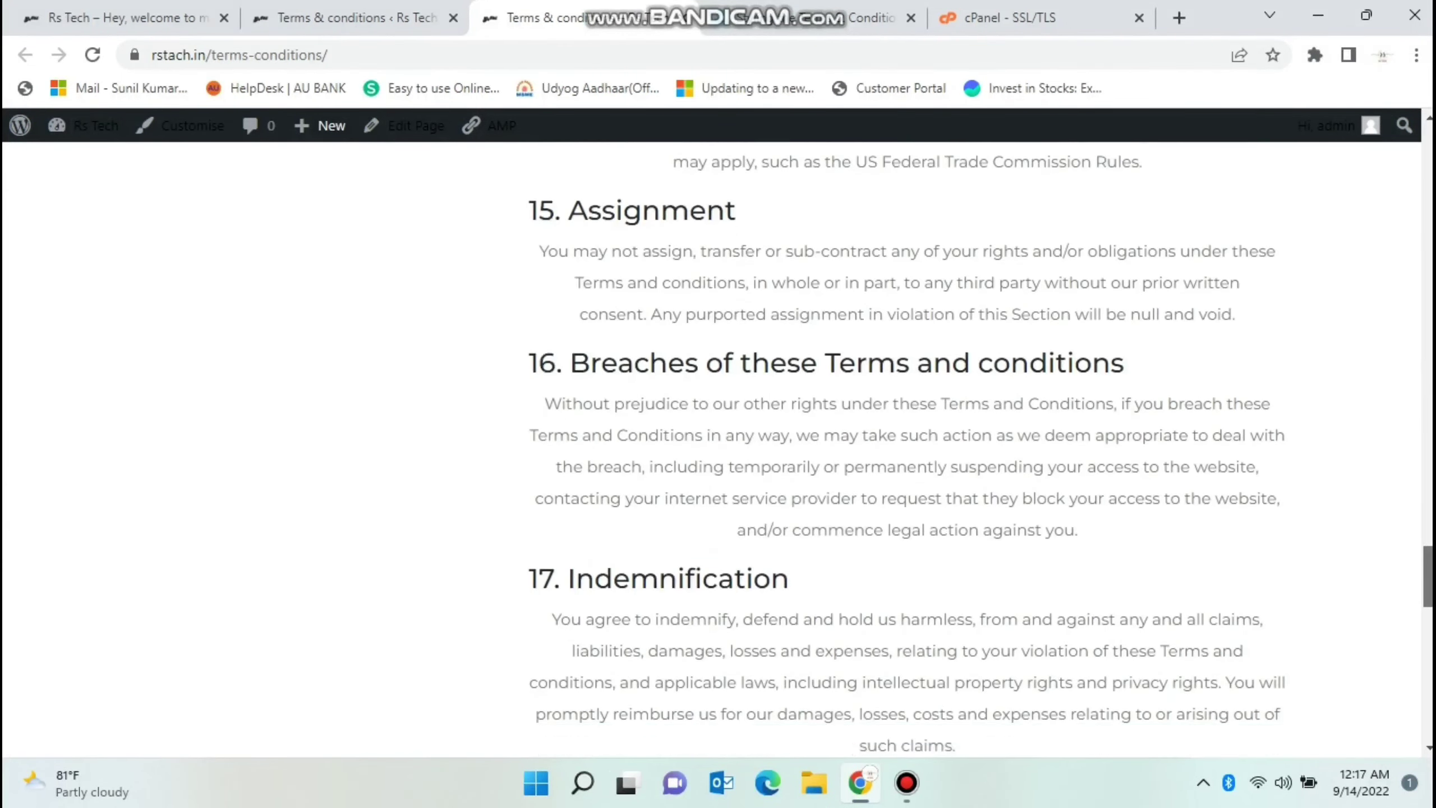
{"action": "scroll", "coordinate": [718, 453], "scroll_direction": "down", "scroll_amount": 10}
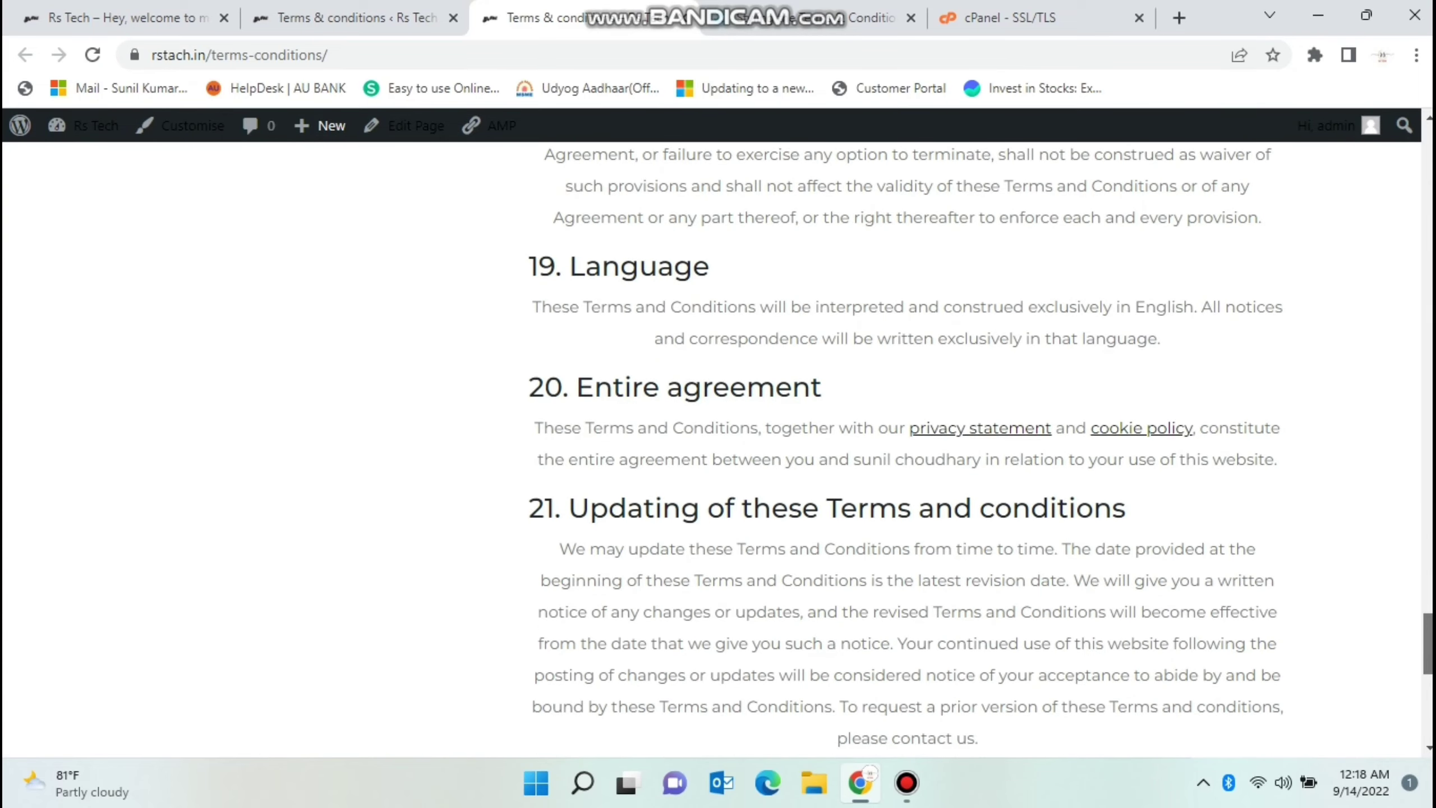
{"action": "scroll", "coordinate": [719, 453], "scroll_direction": "down", "scroll_amount": 5}
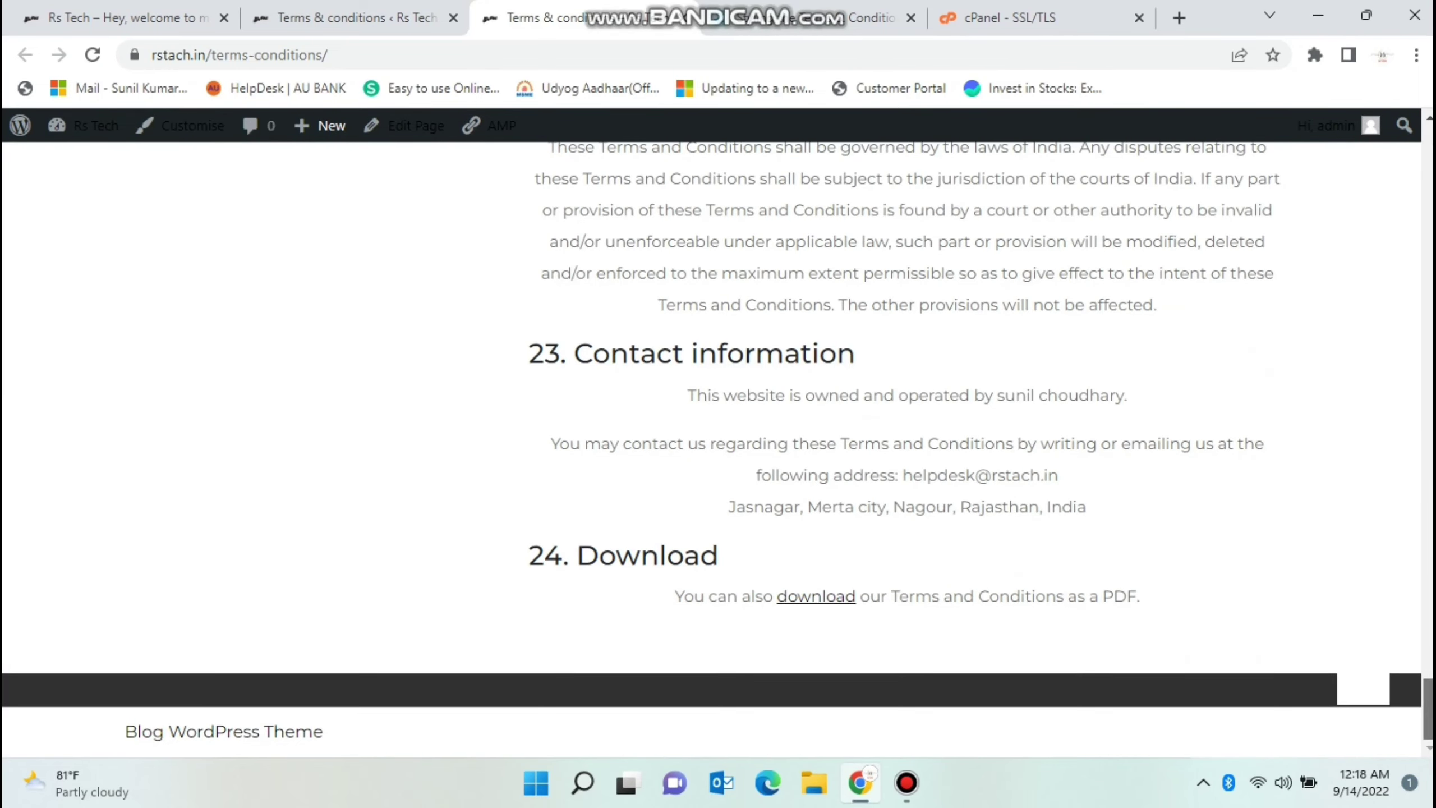
Recheck the page's menu link at the top, then return to the admin Tools page.
{"action": "key", "text": "Home"}
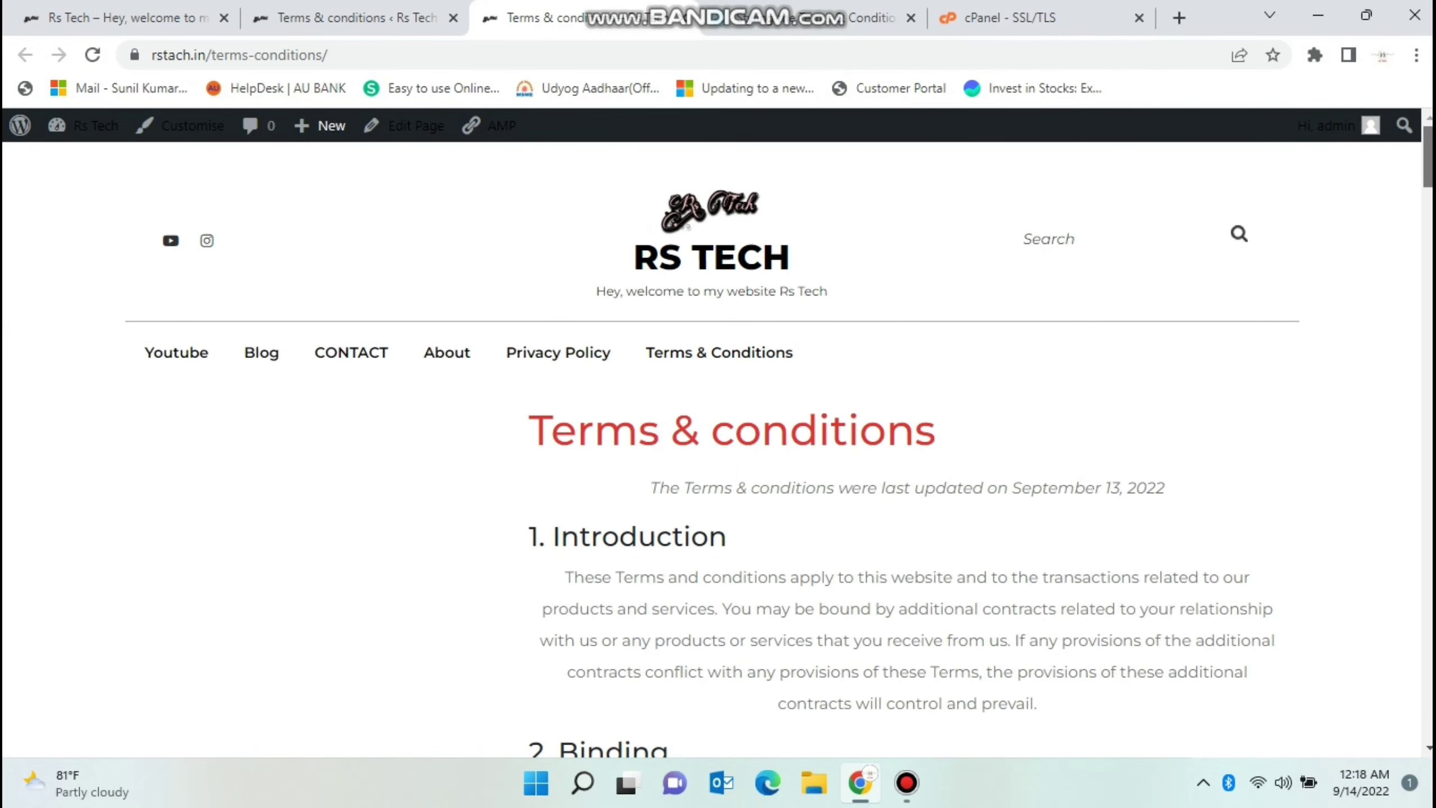
{"action": "scroll", "coordinate": [718, 453], "scroll_direction": "down", "scroll_amount": 7}
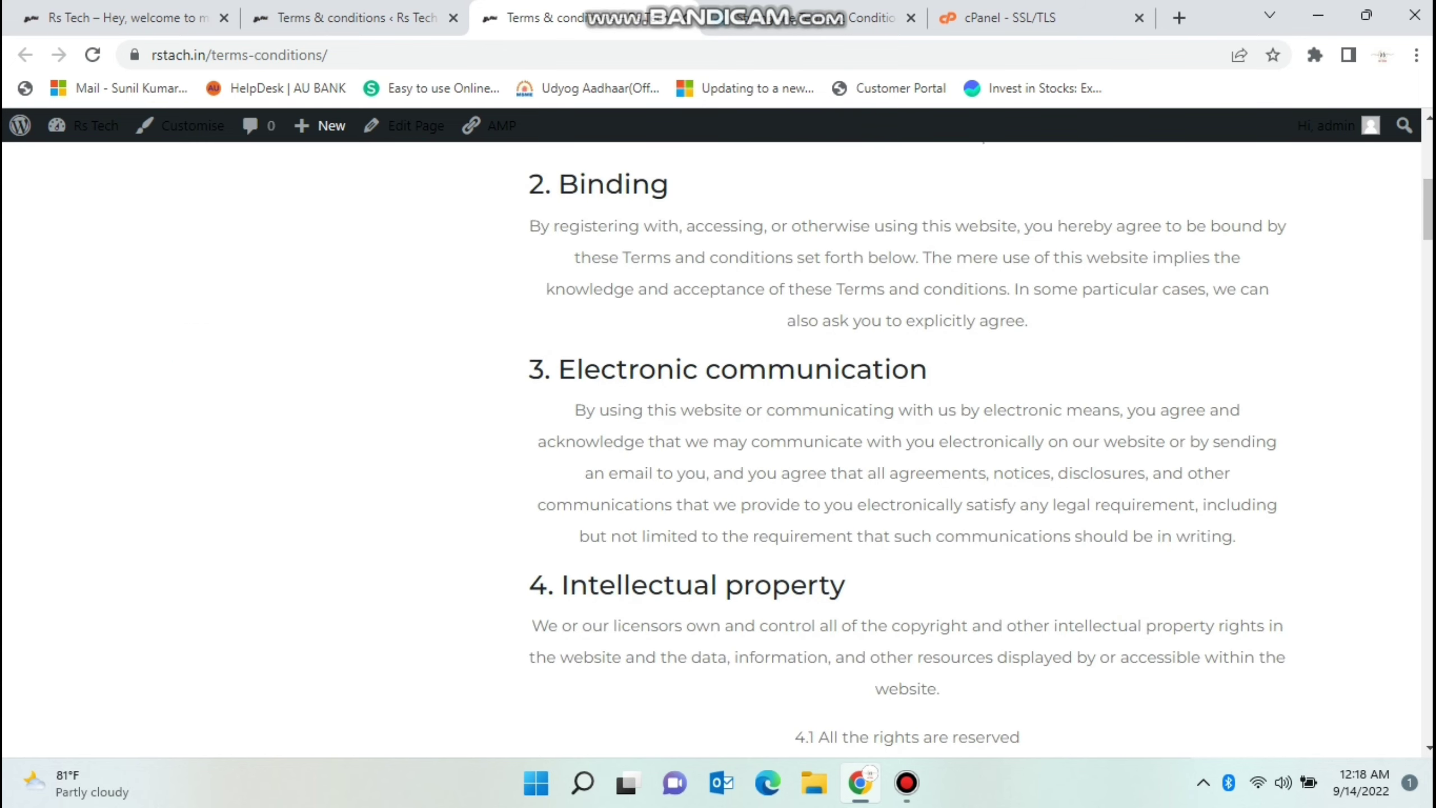
{"action": "scroll", "coordinate": [718, 453], "scroll_direction": "up", "scroll_amount": 7}
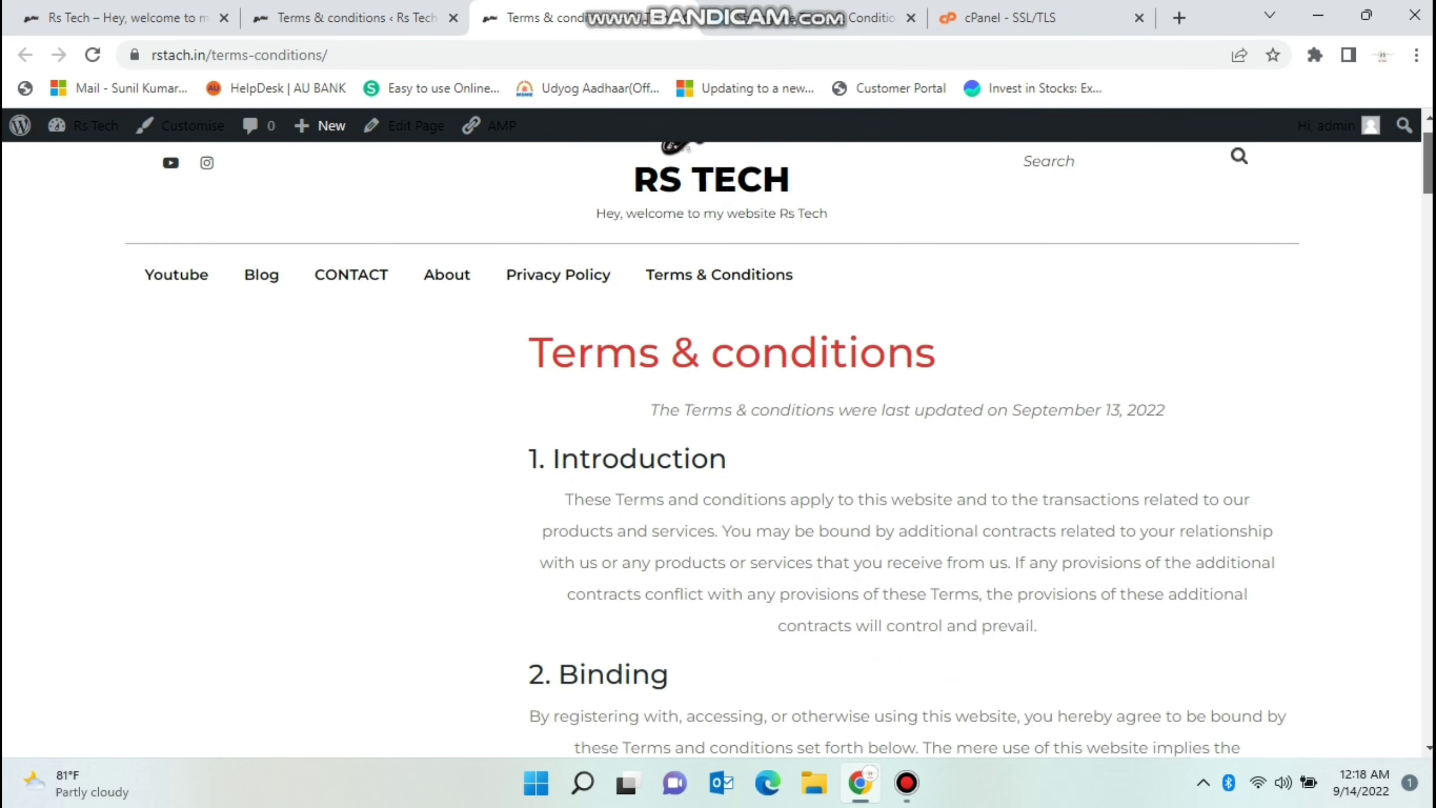
{"action": "scroll", "coordinate": [712, 450], "scroll_direction": "down", "scroll_amount": 1}
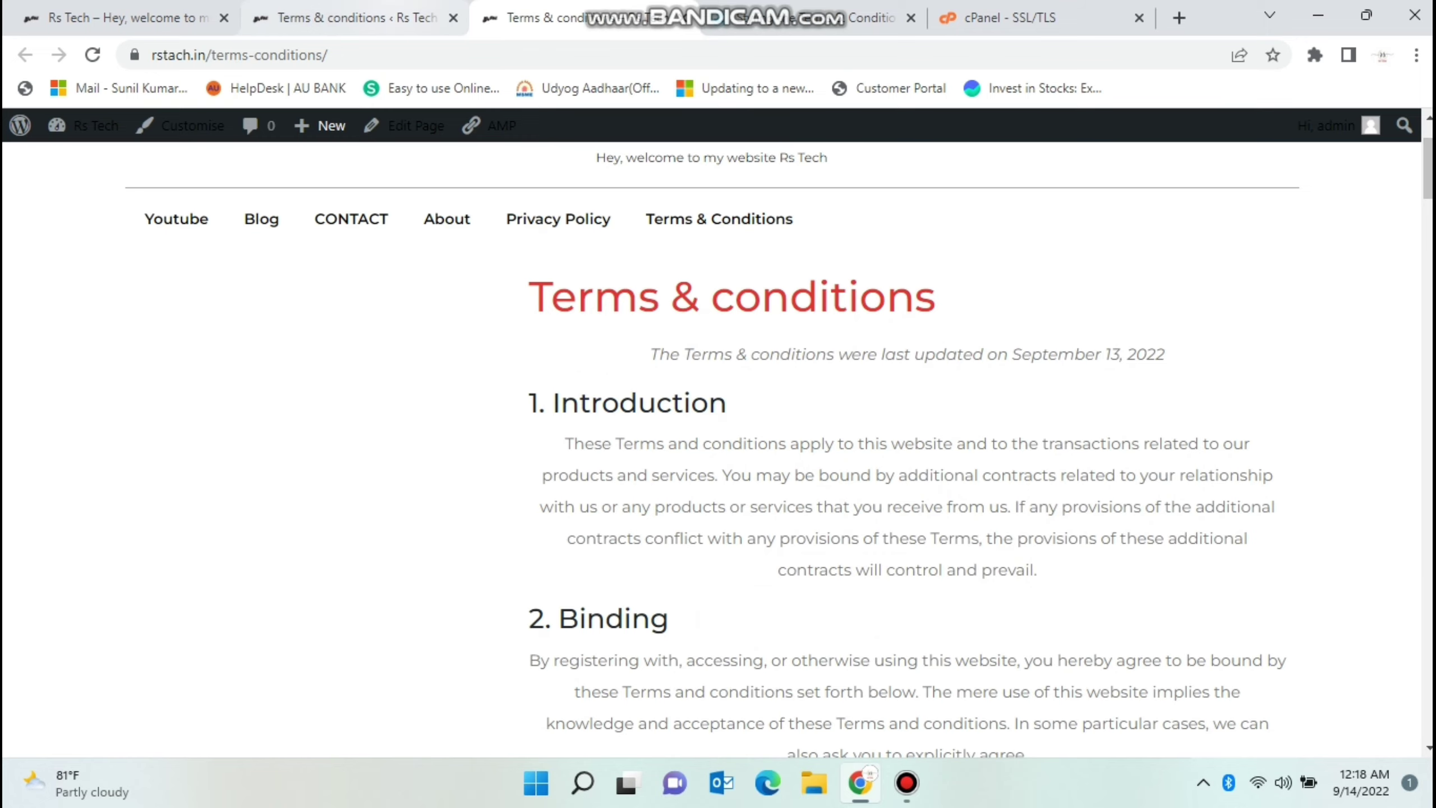
{"action": "key", "text": "ctrl+shift+Tab"}
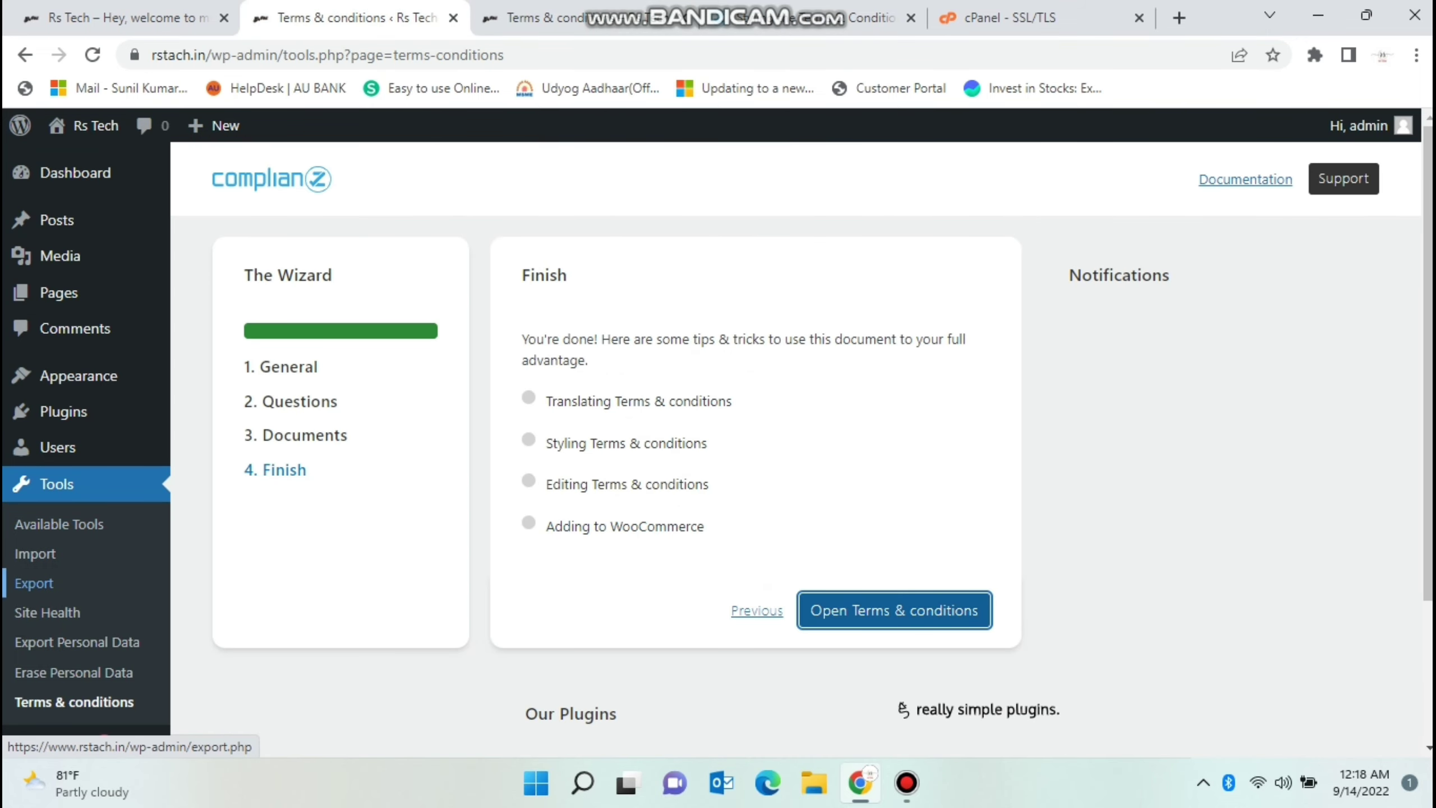
{"action": "left_click", "coordinate": [59, 524]}
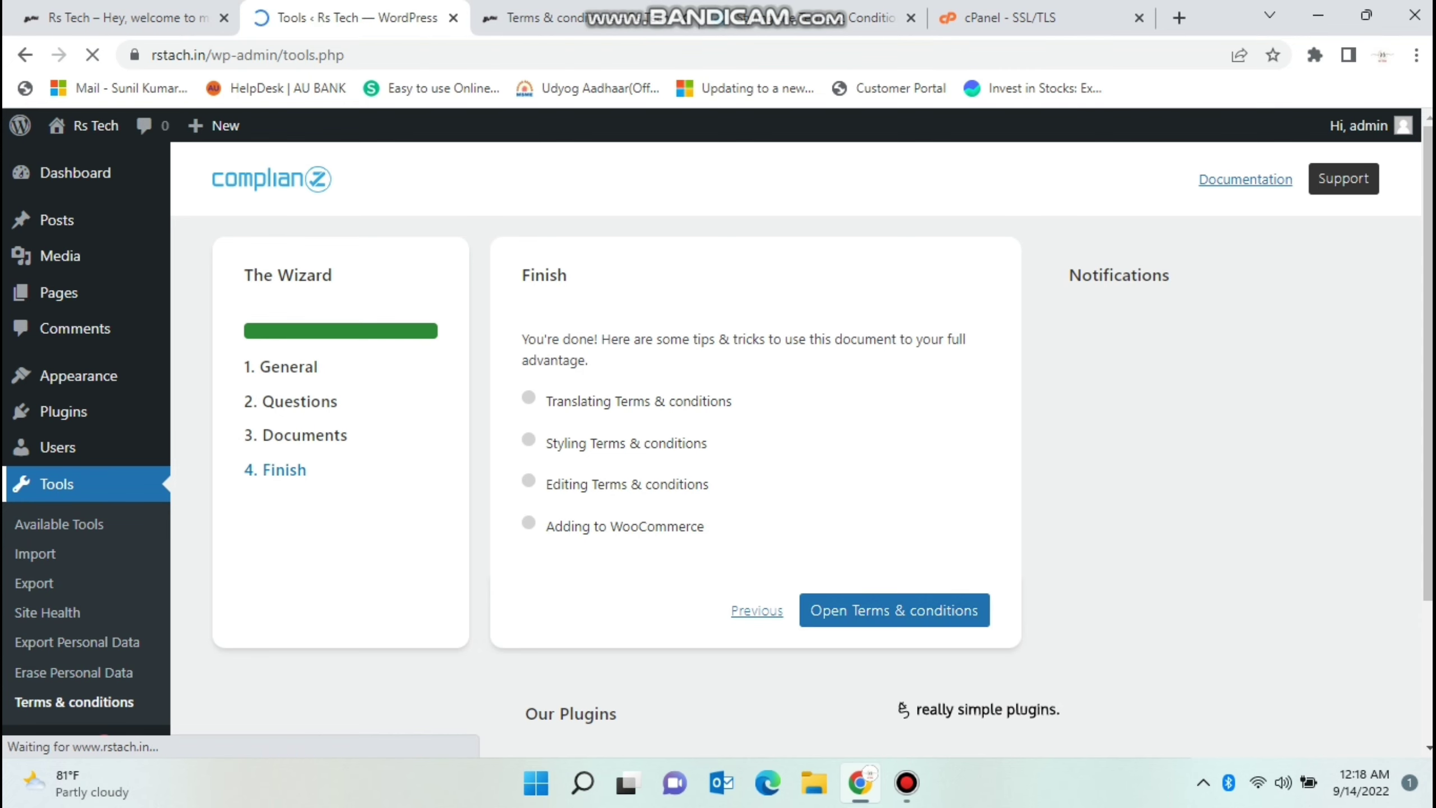